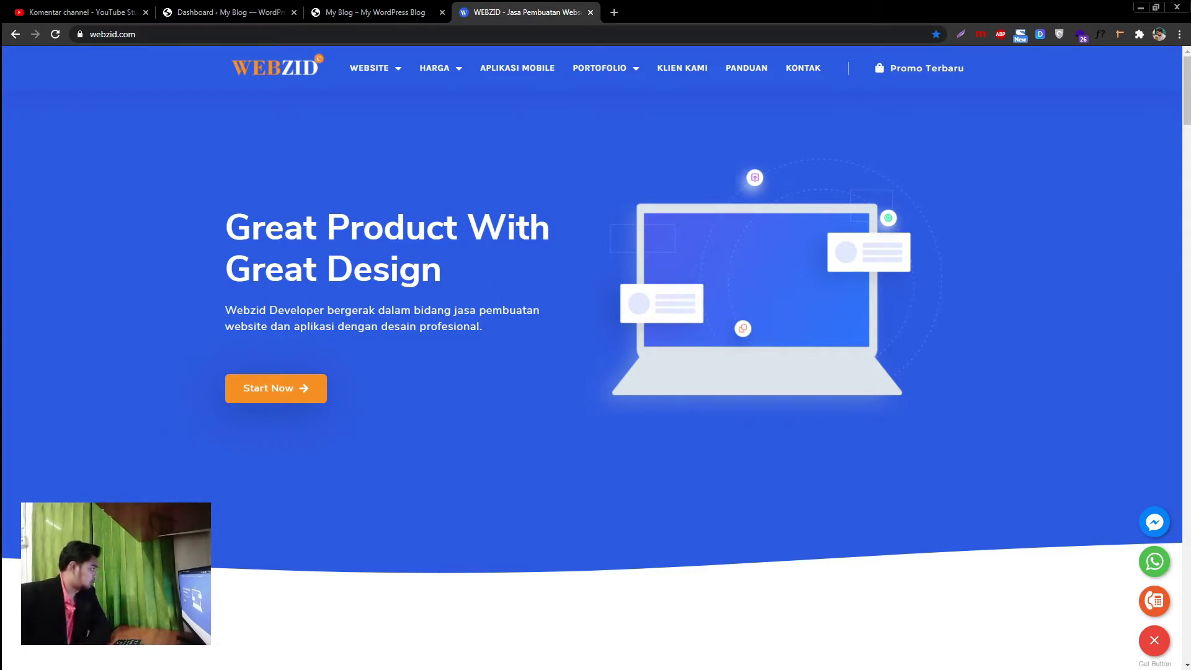
Switch to the YouTube Studio comments and read the viewer questions about app-style footers and sticky footers.
click(251, 11)
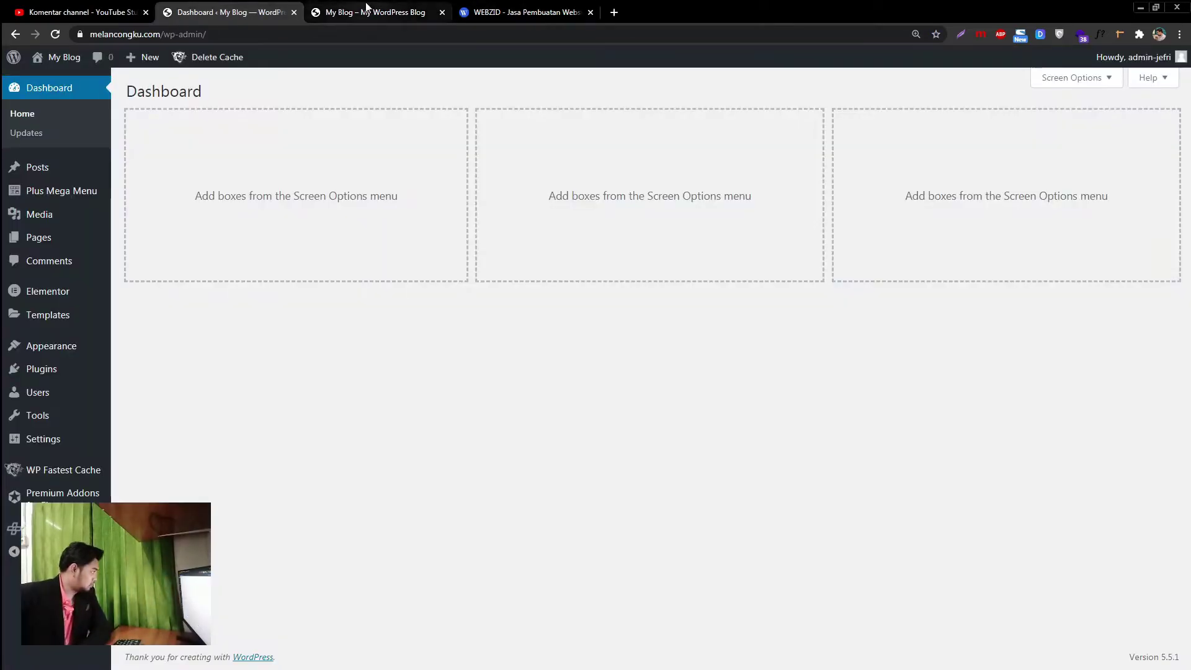
click(335, 12)
click(136, 7)
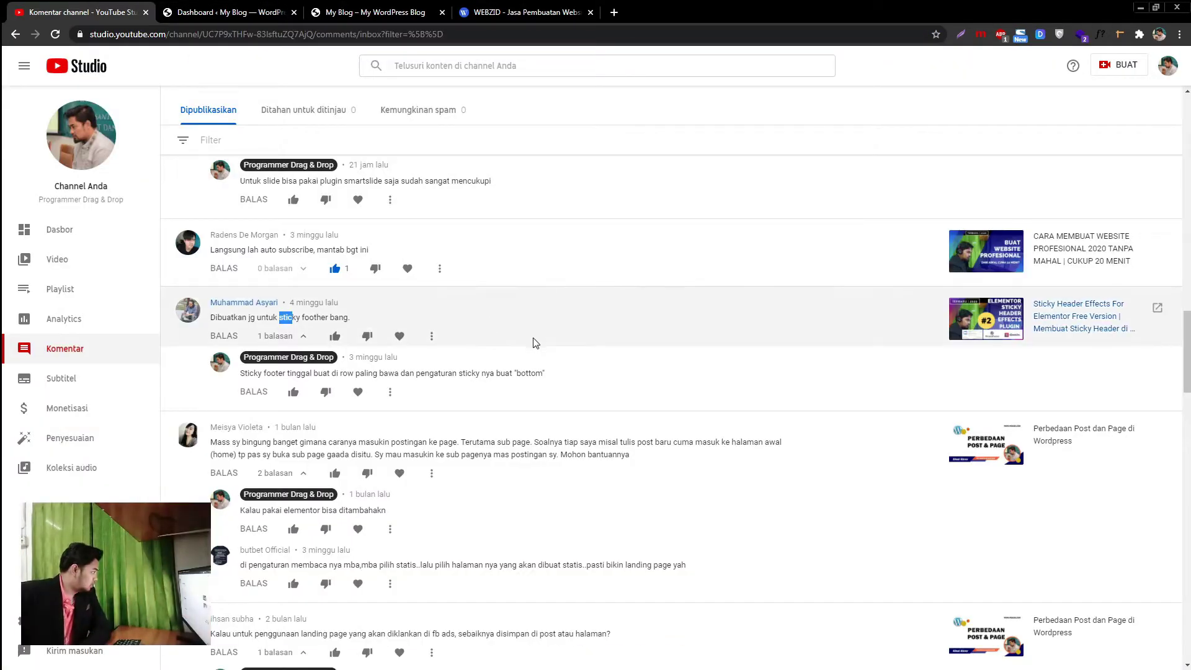
scroll(536, 338, up, 2)
scroll(539, 338, up, 4)
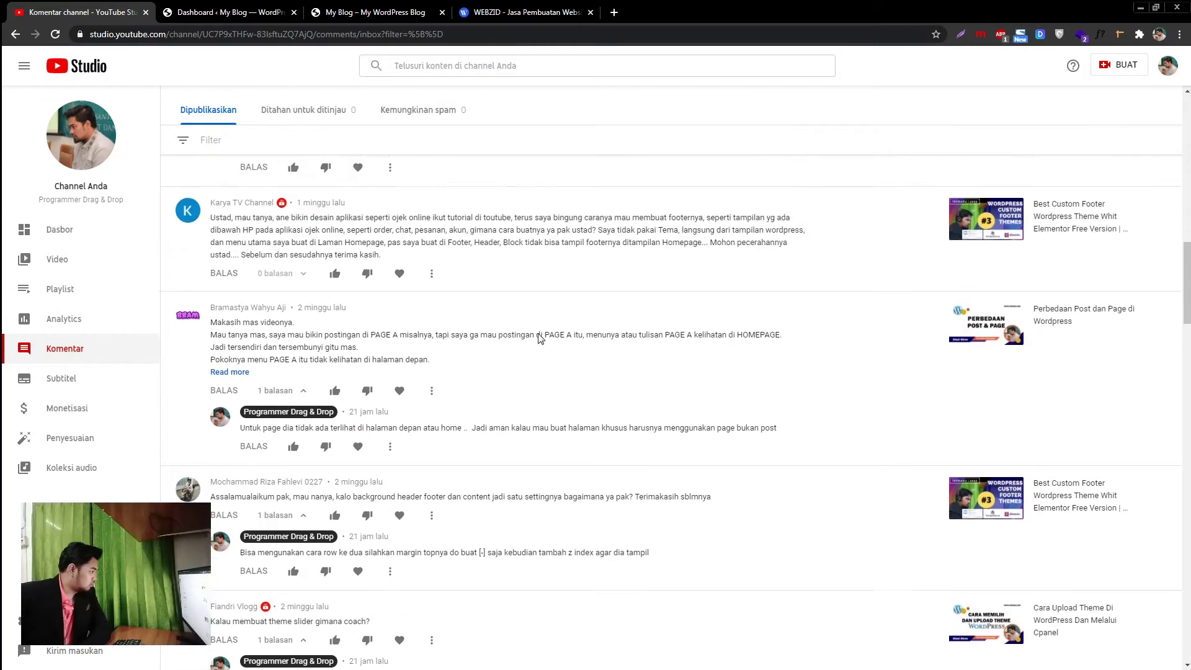
scroll(538, 338, up, 3)
scroll(540, 338, down, 7)
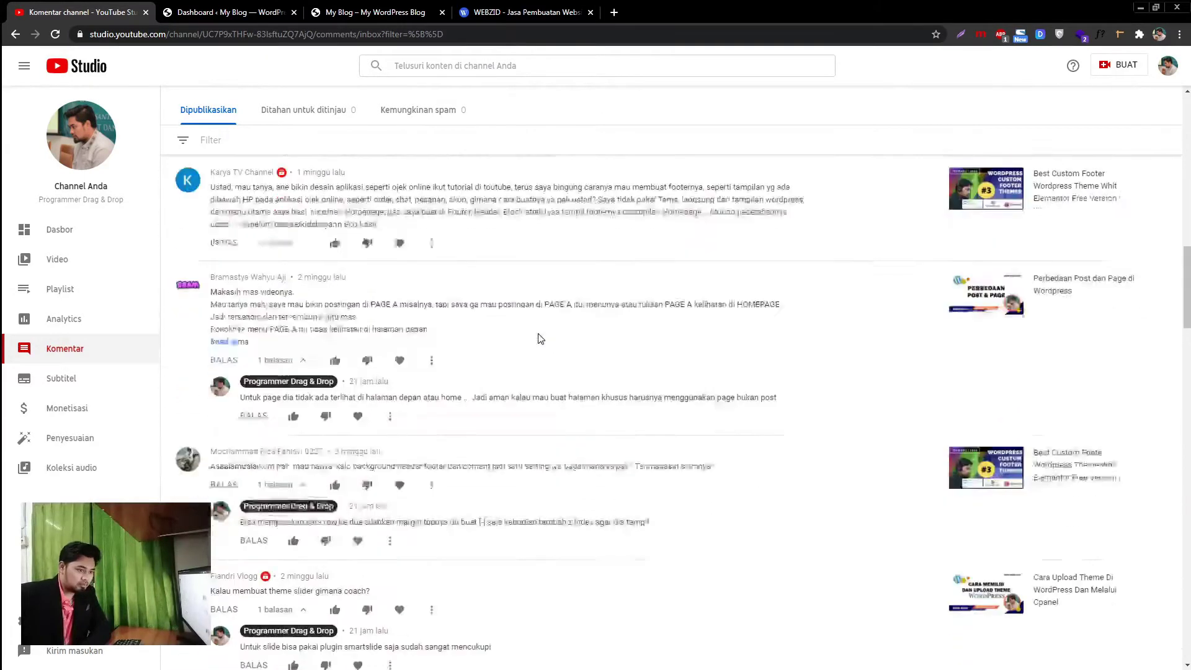
scroll(540, 338, down, 2)
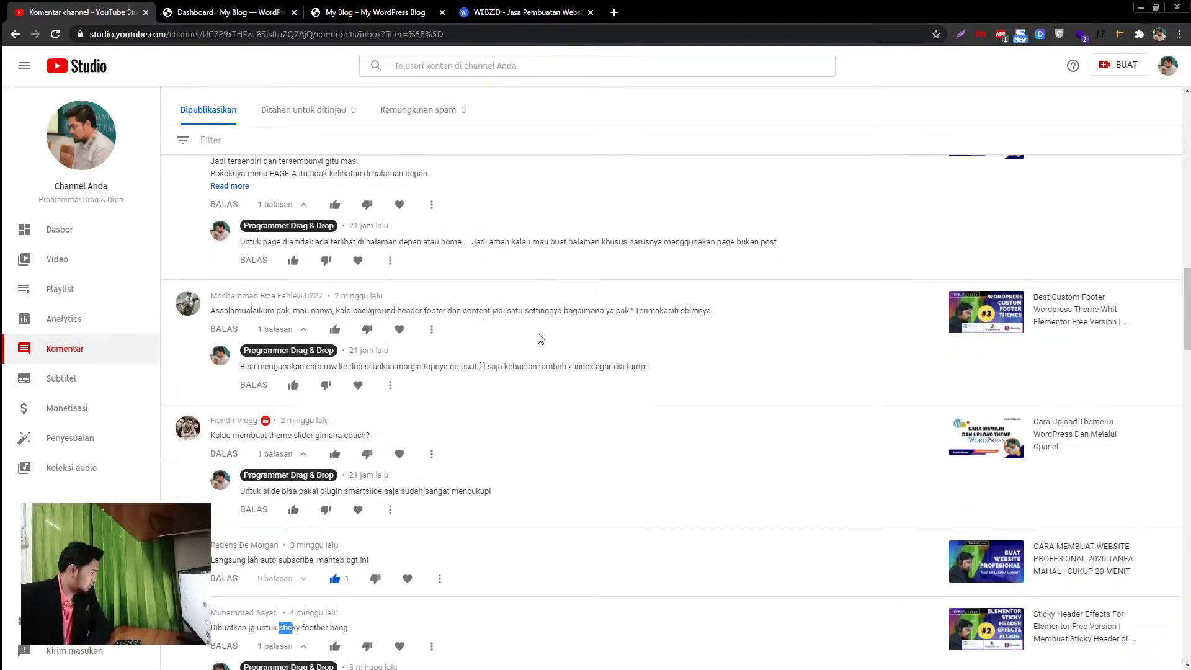
scroll(540, 338, up, 3)
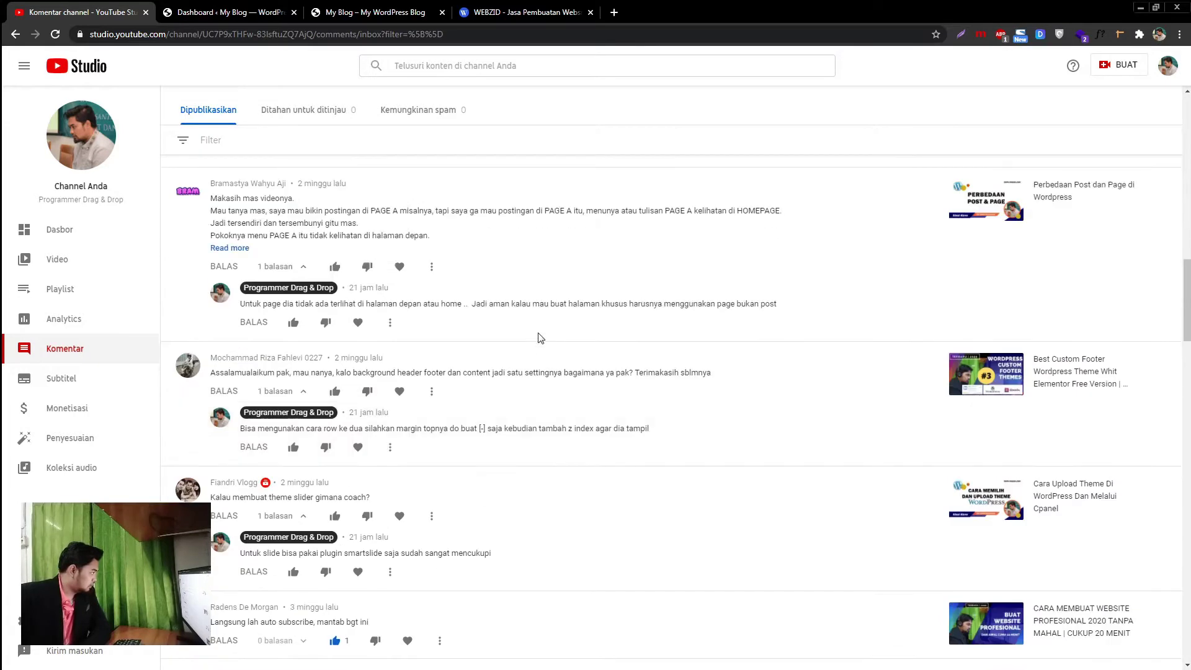
scroll(539, 338, up, 1)
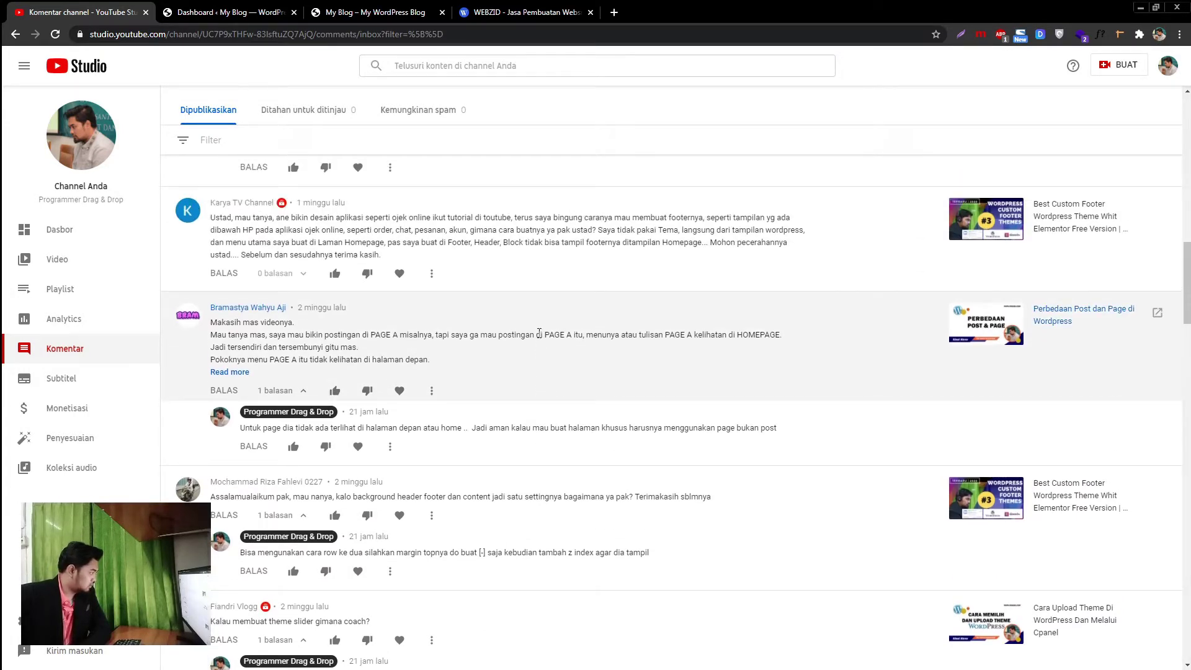
scroll(540, 329, up, 2)
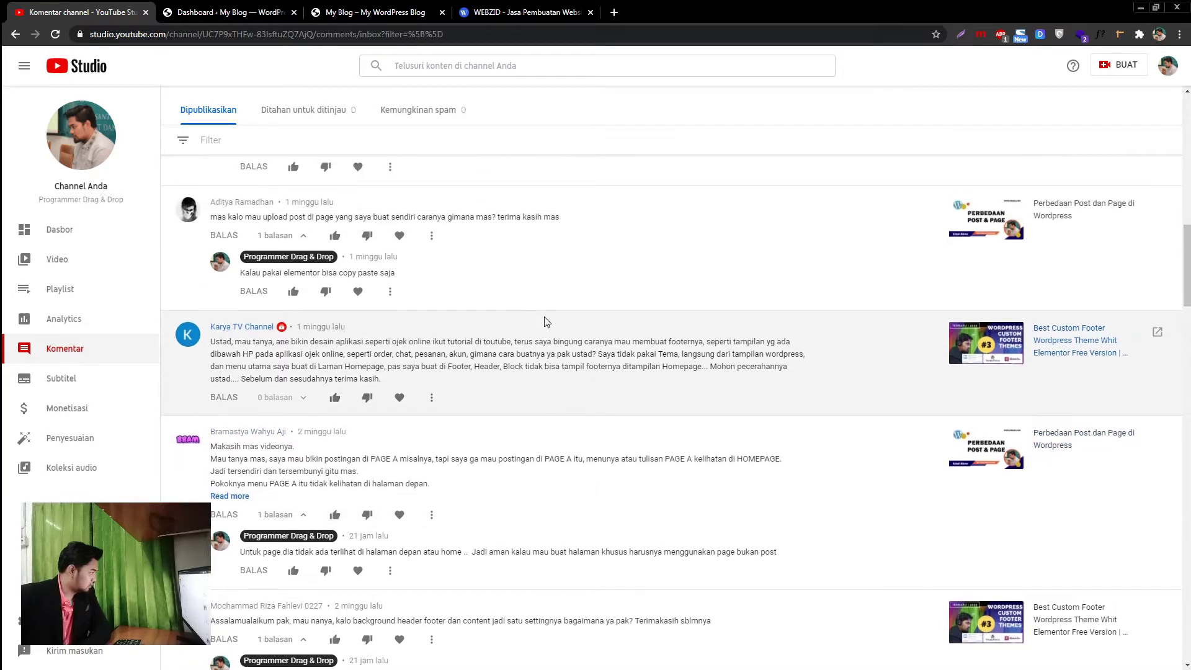
scroll(546, 321, down, 4)
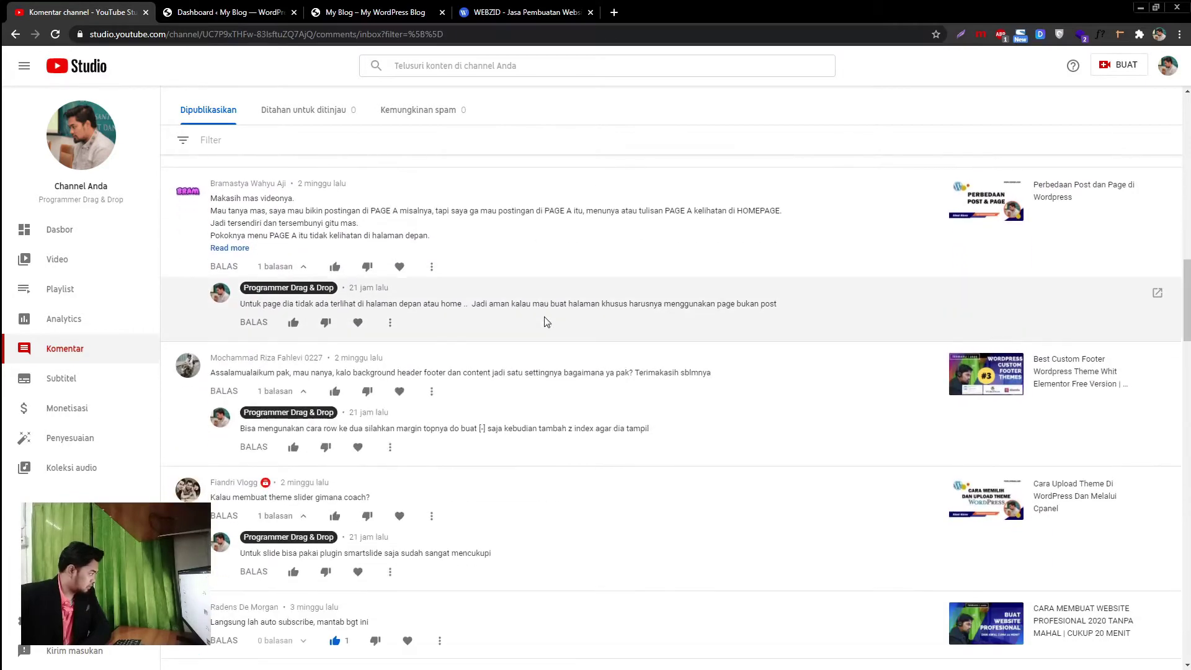
scroll(546, 321, down, 5)
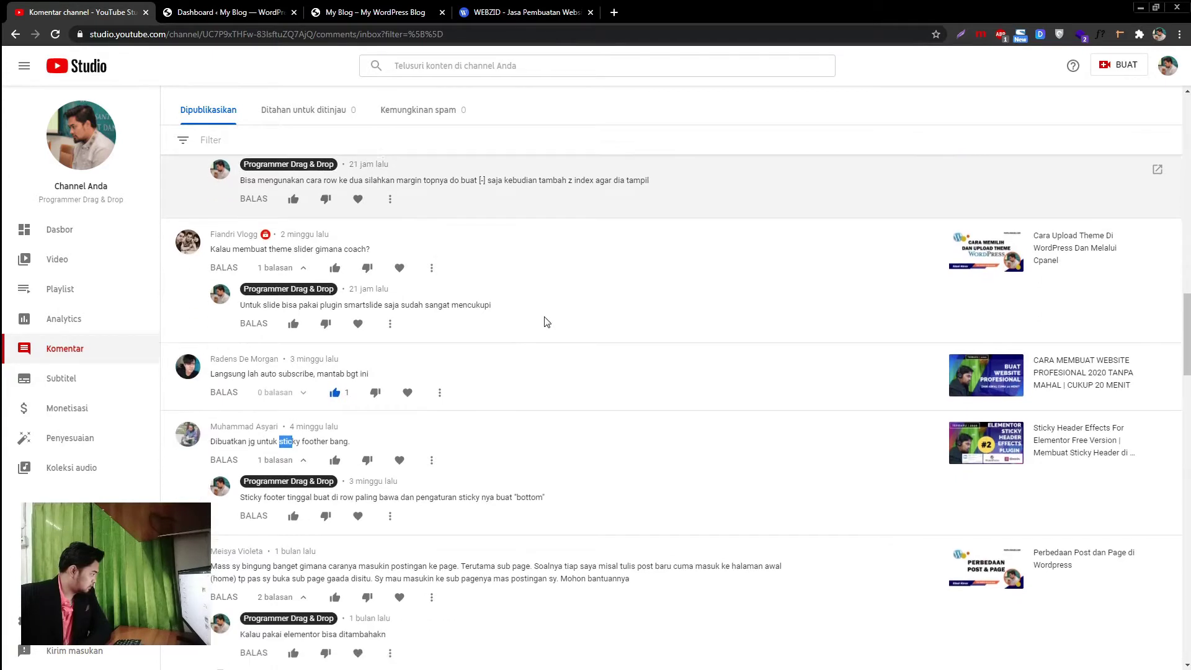
click(514, 375)
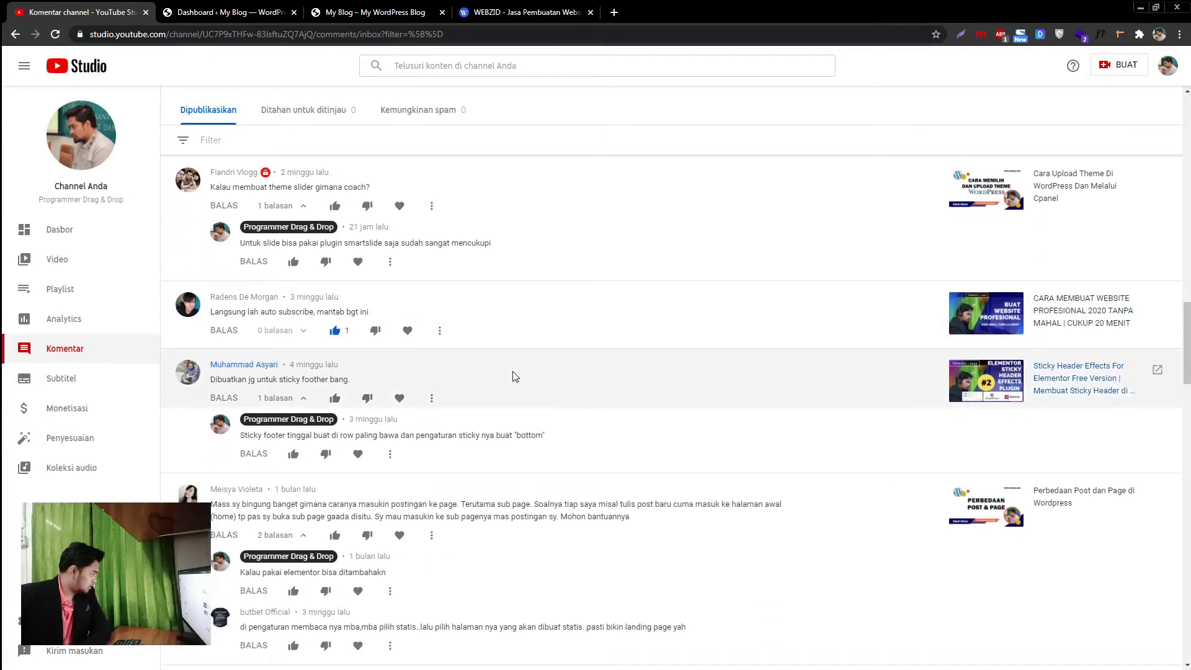
scroll(514, 375, down, 1)
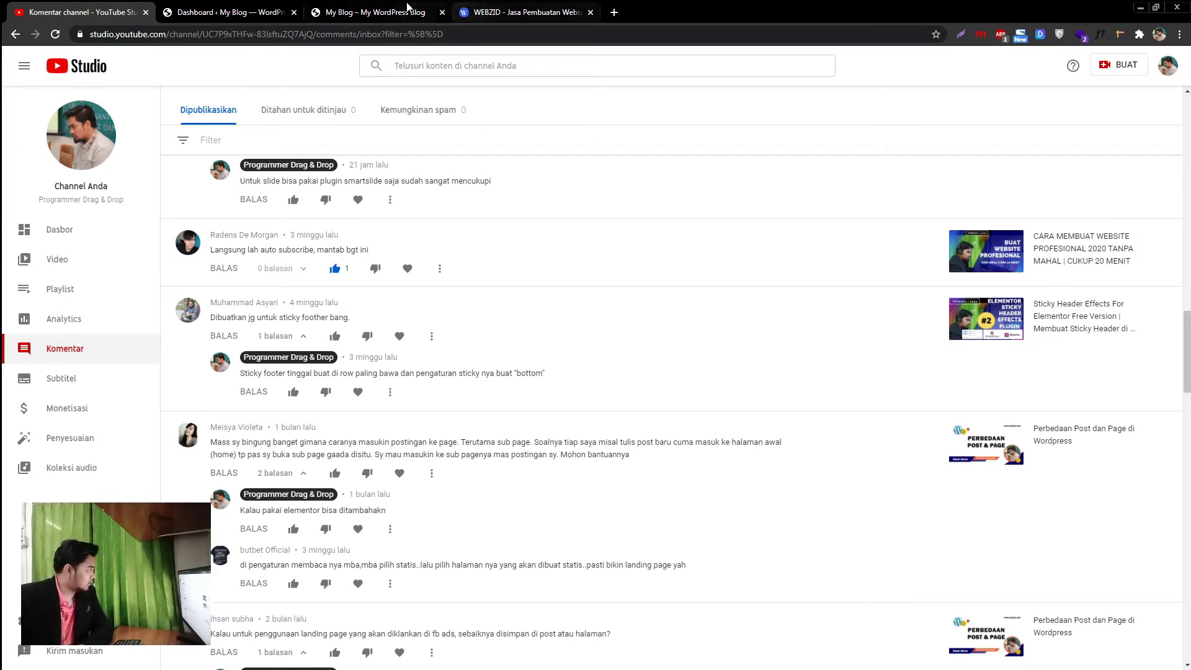
Switch to the Foodie Snacks site and examine its home page from the header down to the footer.
click(372, 12)
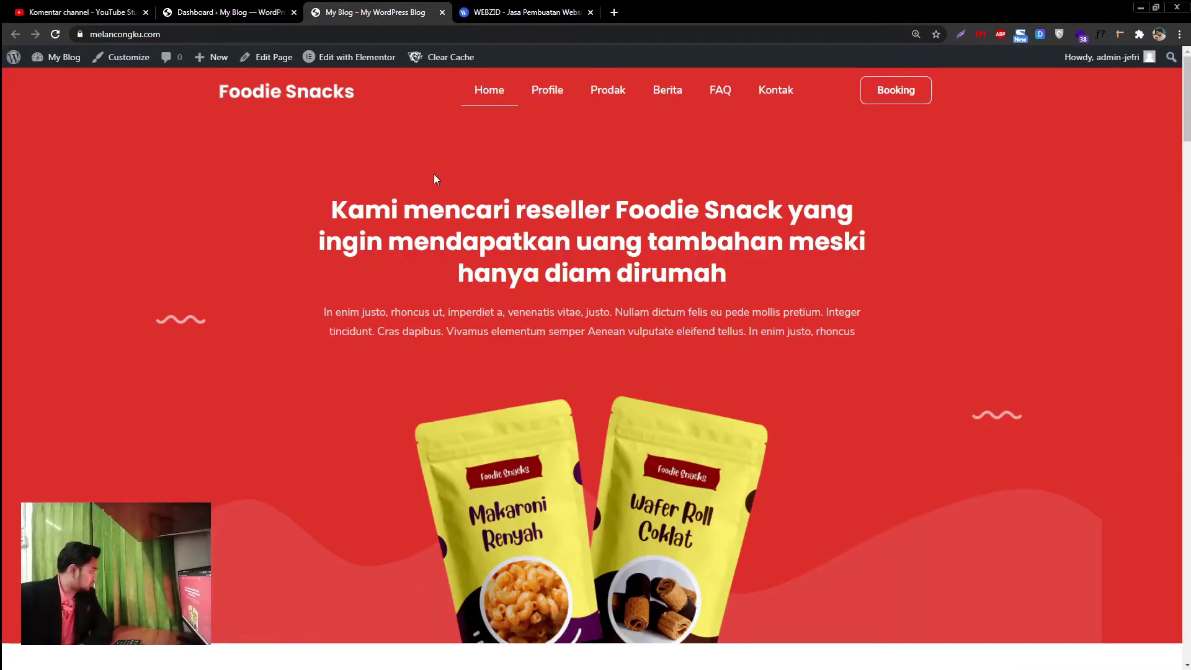
scroll(441, 184, down, 10)
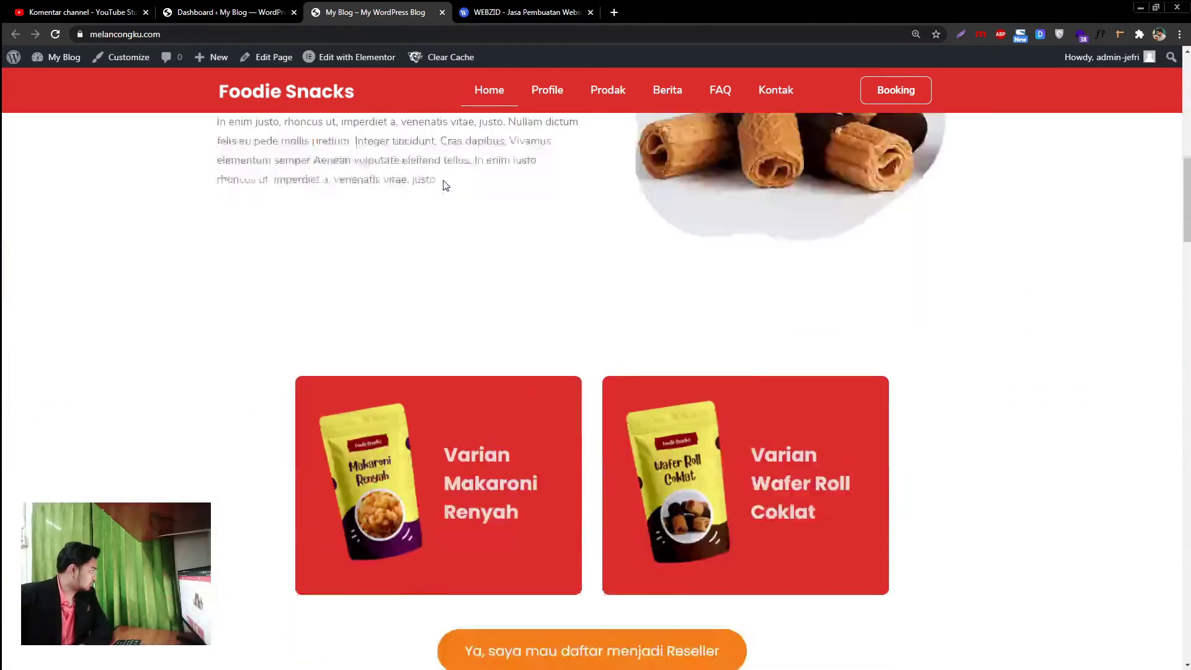
scroll(442, 217, down, 3)
scroll(476, 273, down, 14)
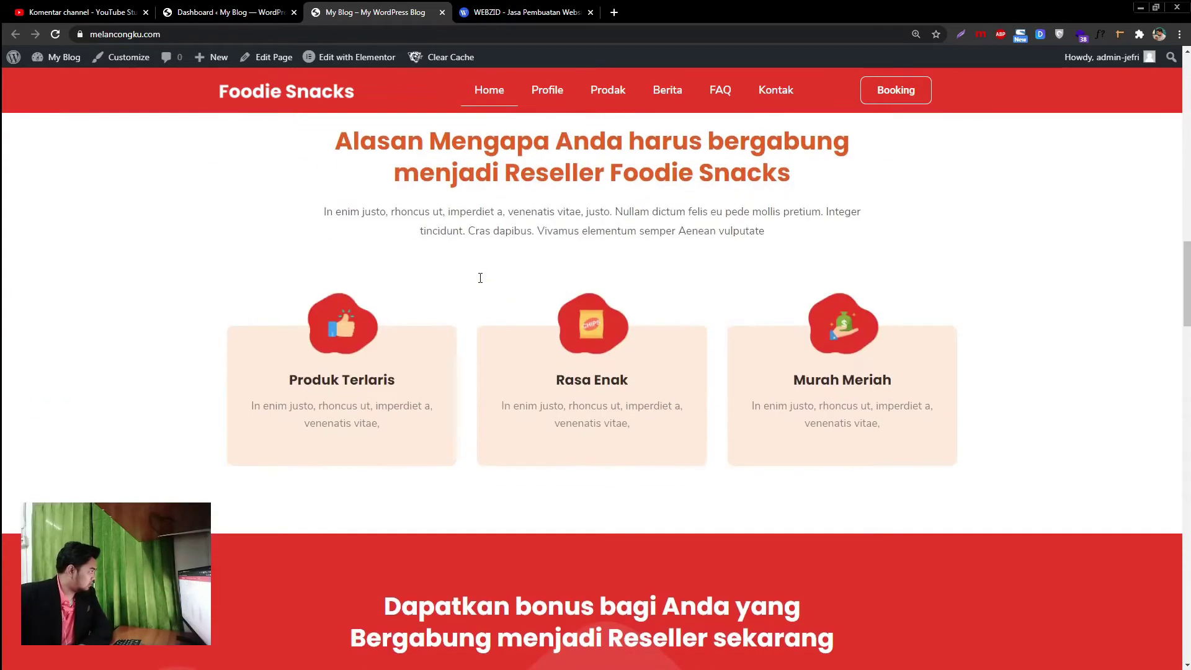
scroll(479, 278, down, 18)
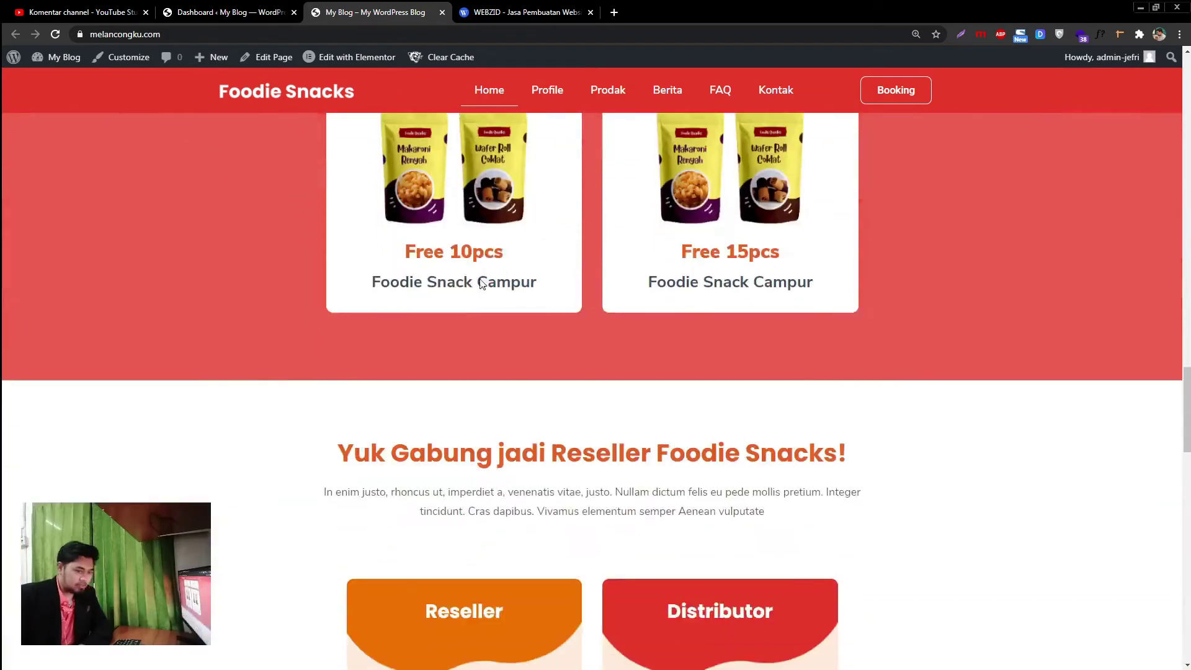
scroll(479, 281, down, 5)
scroll(479, 280, up, 18)
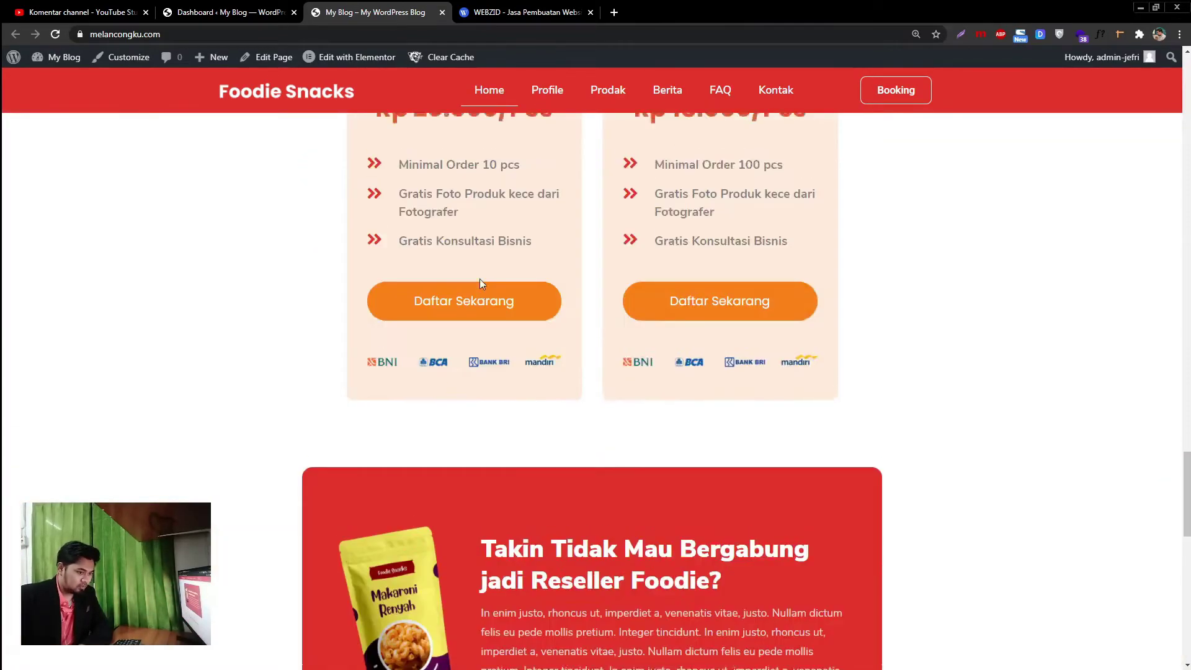
scroll(479, 278, up, 18)
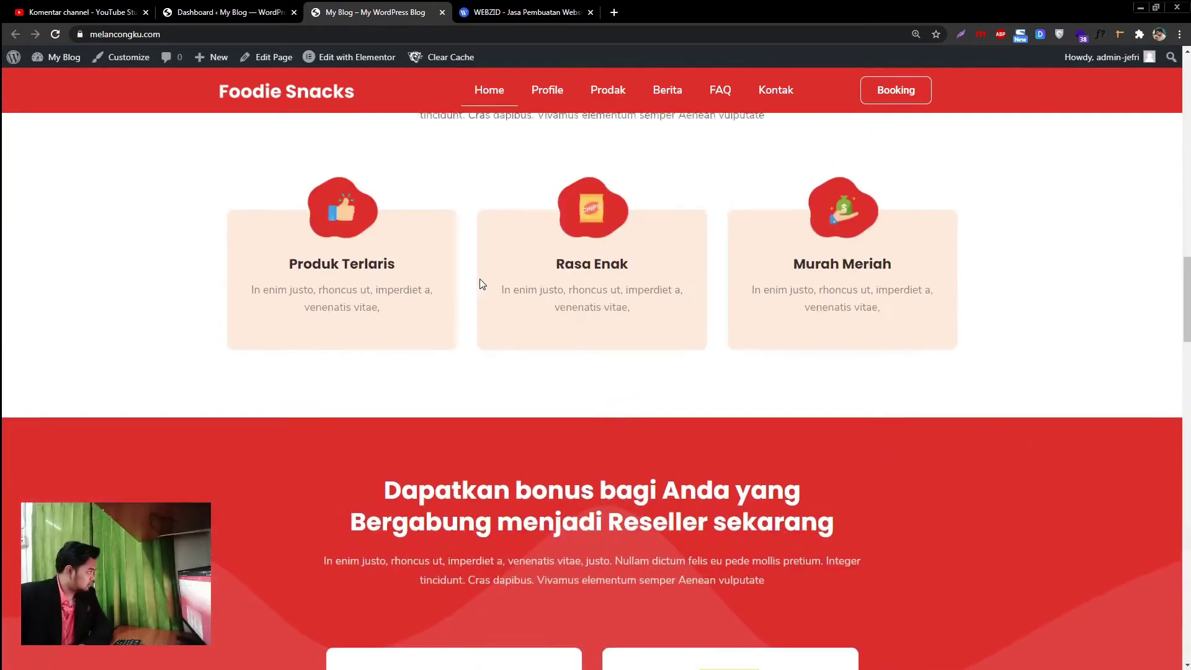
scroll(479, 278, up, 15)
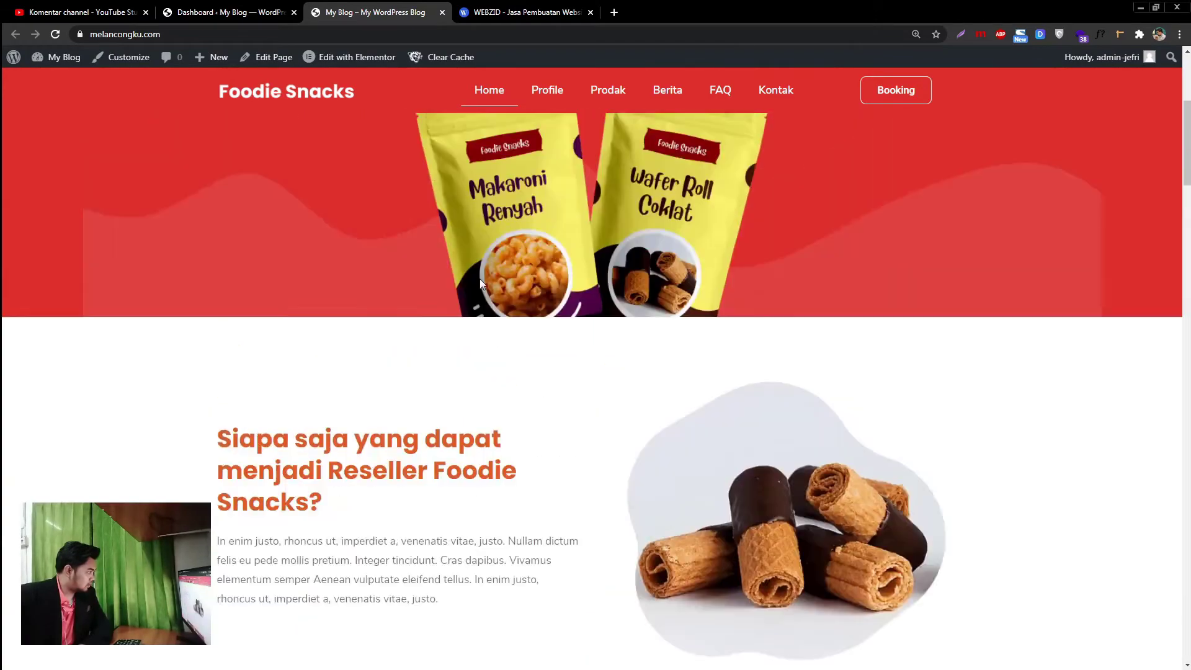
scroll(717, 177, down, 20)
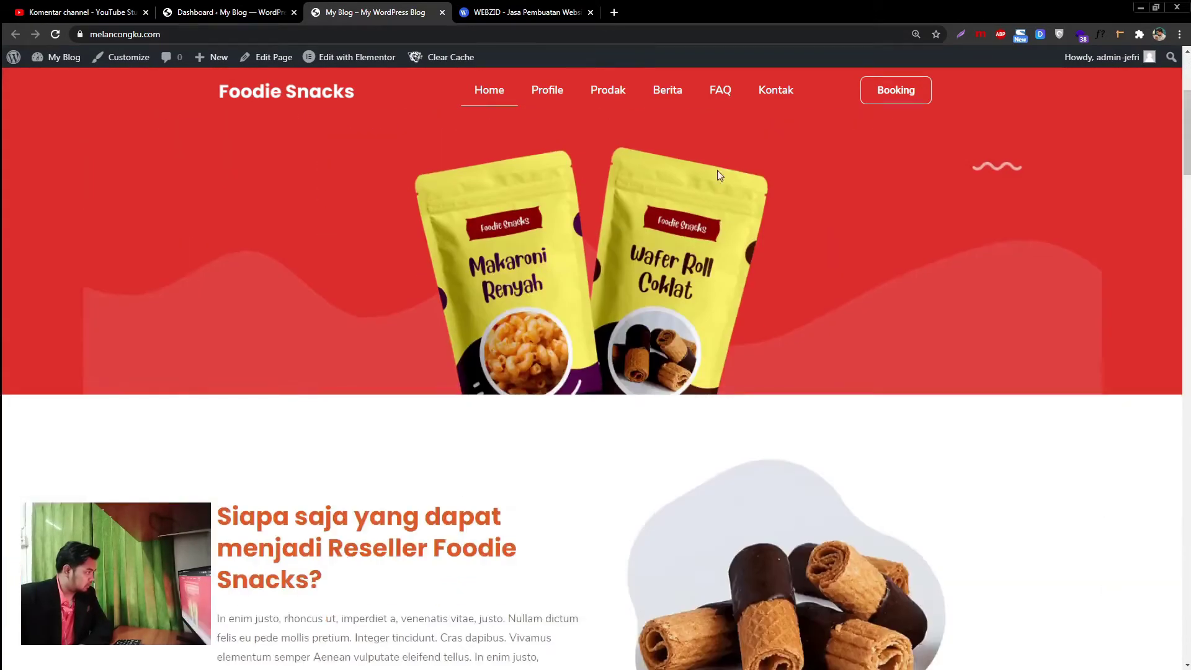
scroll(716, 178, down, 20)
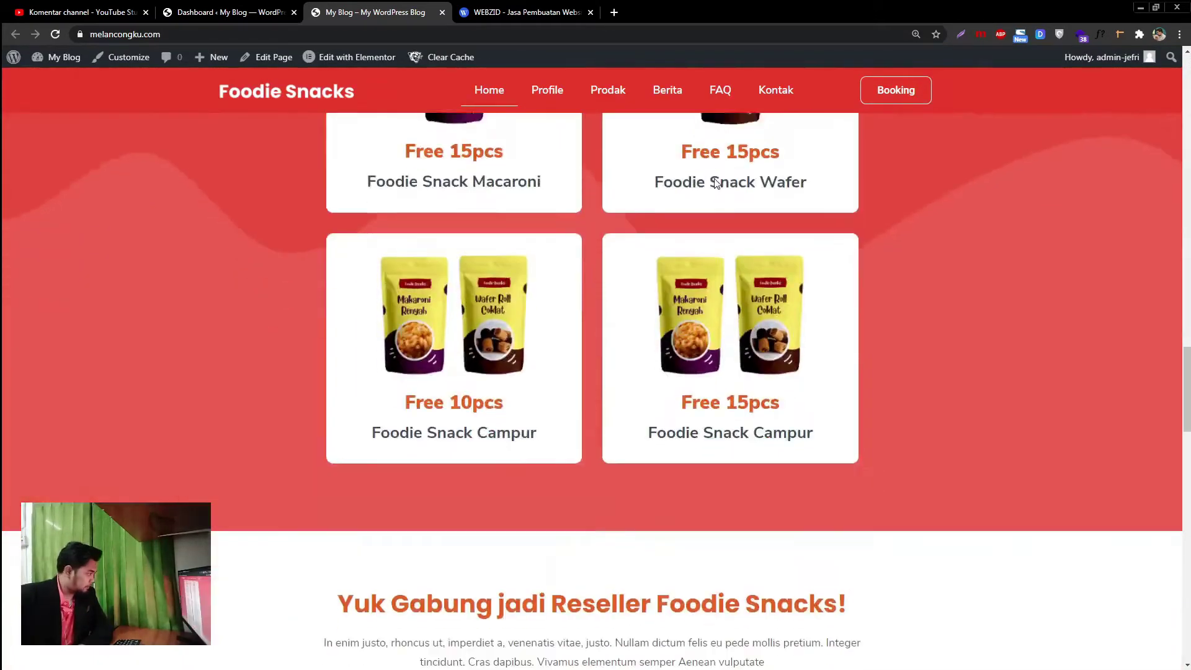
scroll(713, 188, down, 7)
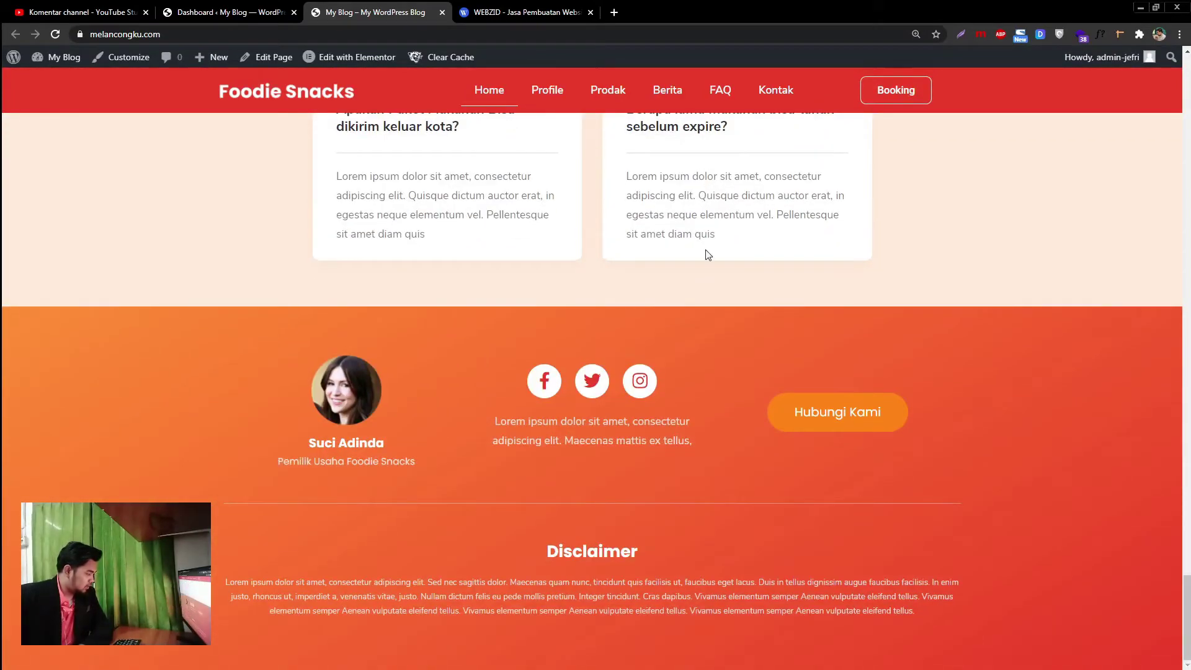
scroll(706, 254, up, 3)
scroll(706, 258, up, 4)
scroll(706, 256, up, 5)
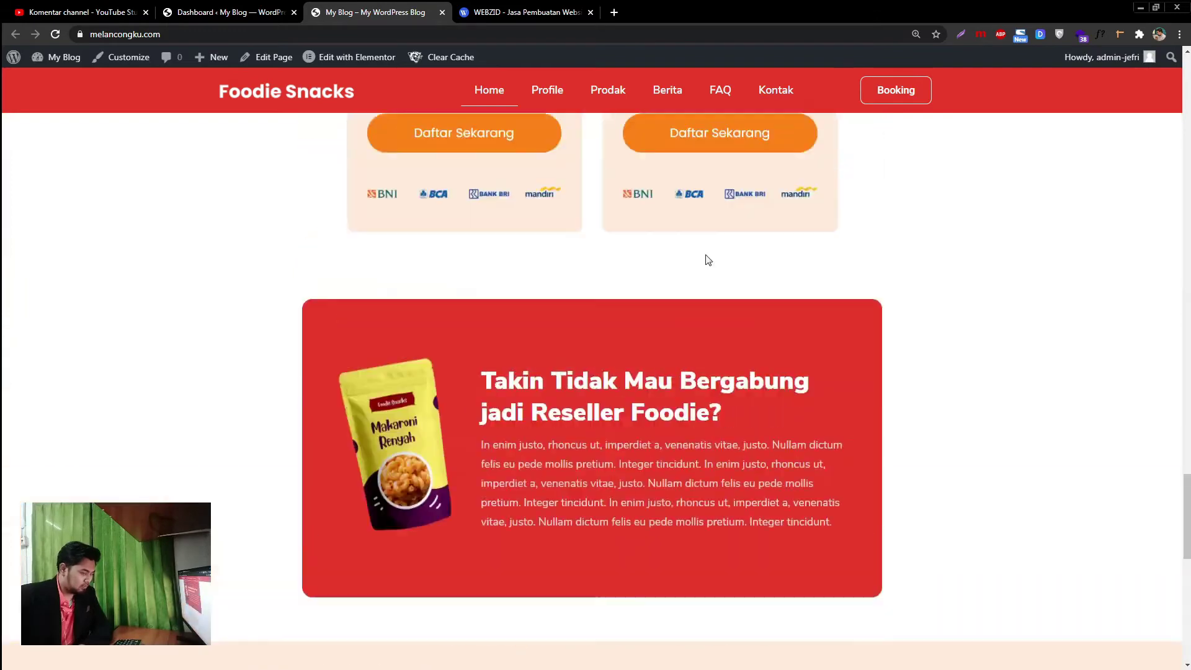
scroll(691, 287, up, 2)
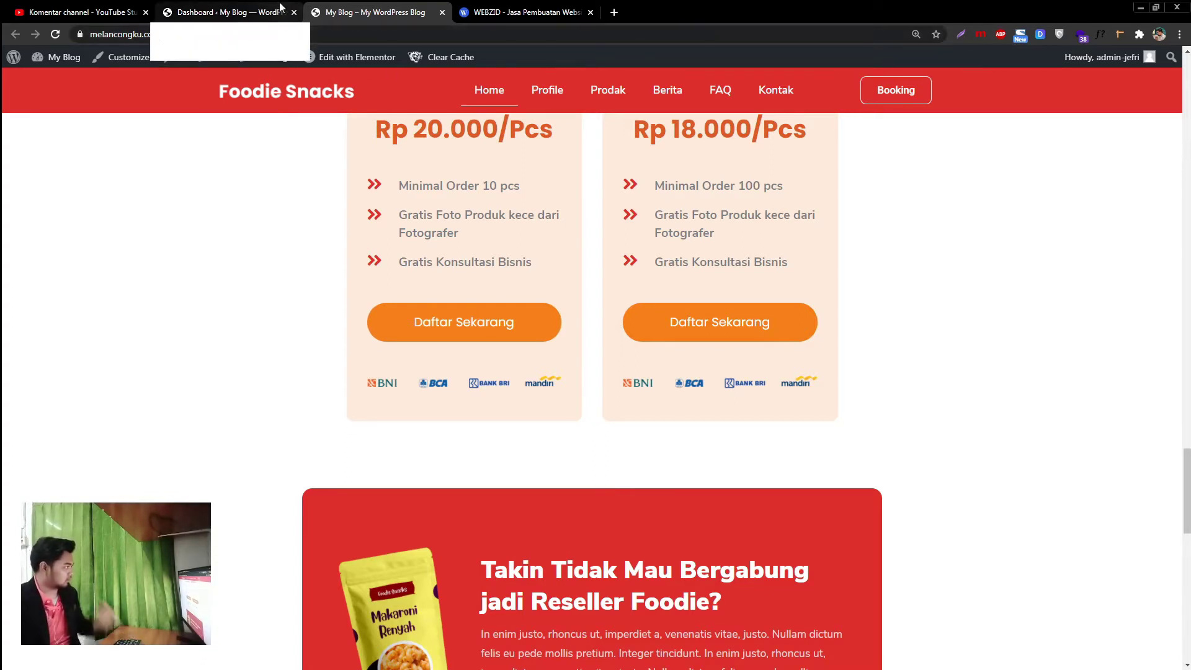
Switch to the WordPress dashboard and, with the Pages list in a separate browser tab, create a new page titled "Aplikasi".
click(245, 7)
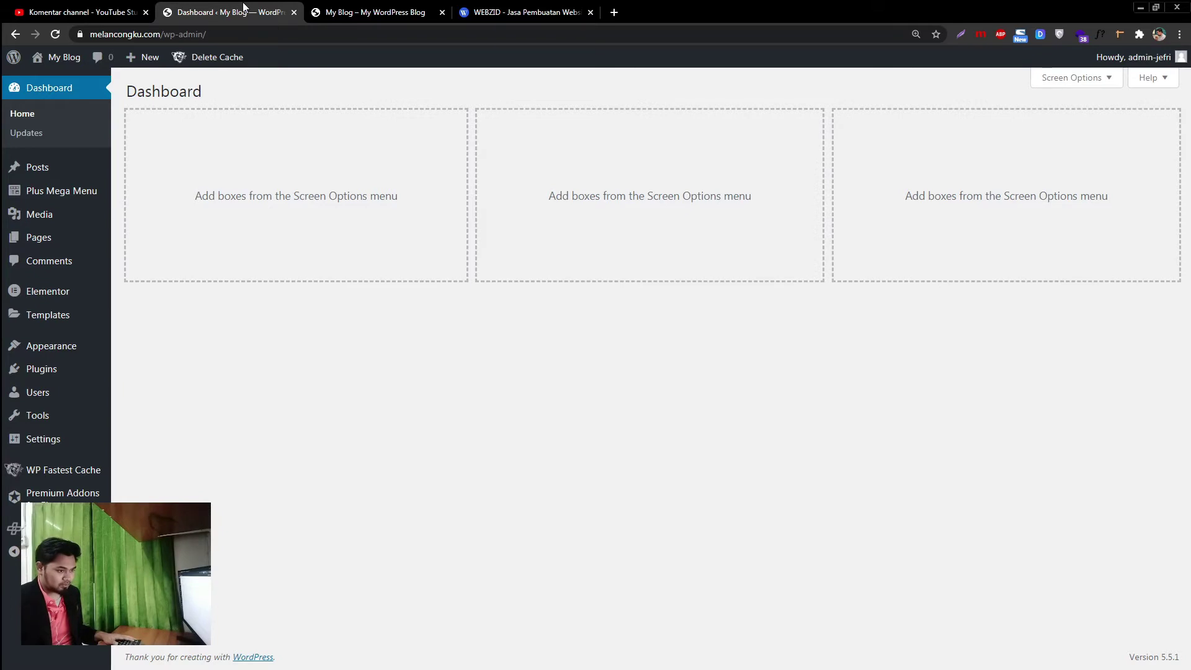
ctrl+shift+click(61, 241)
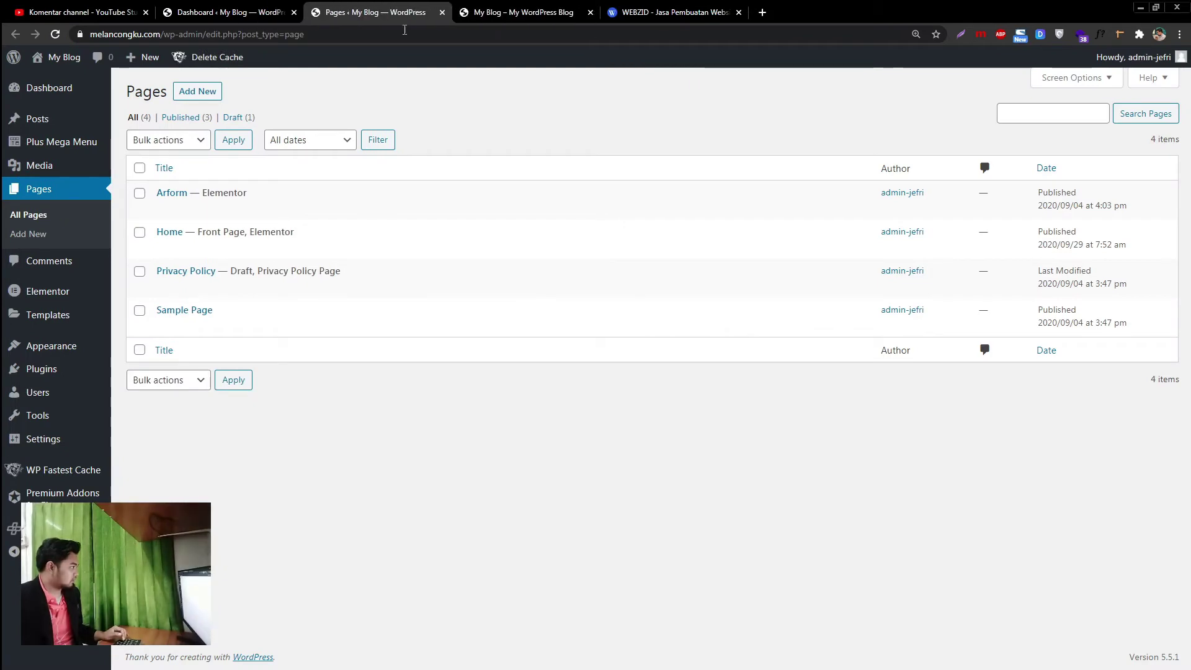
click(196, 93)
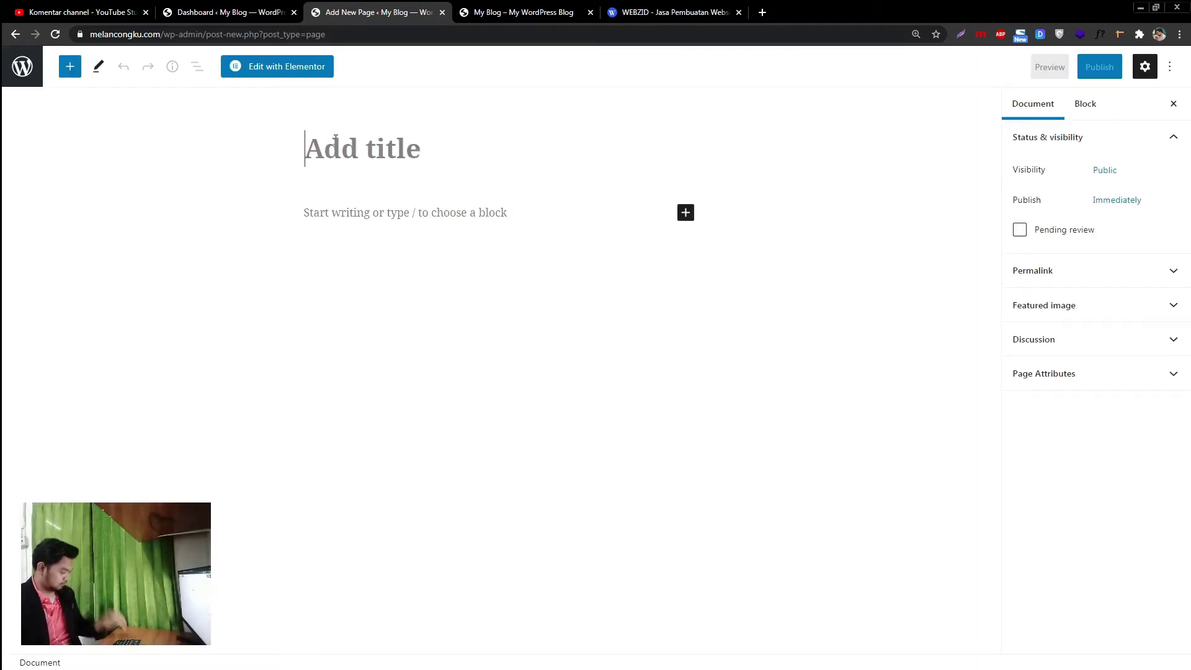
text(Aplikasi)
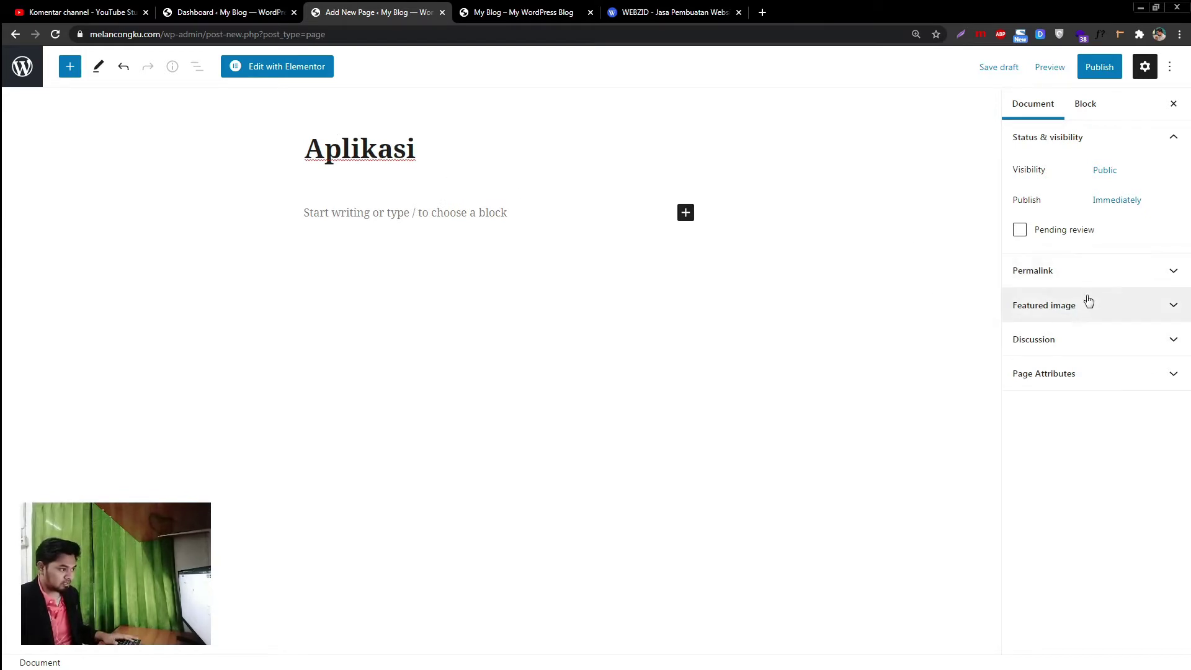
Set the Aplikasi page's template to Elementor Canvas and publish the page.
click(1095, 374)
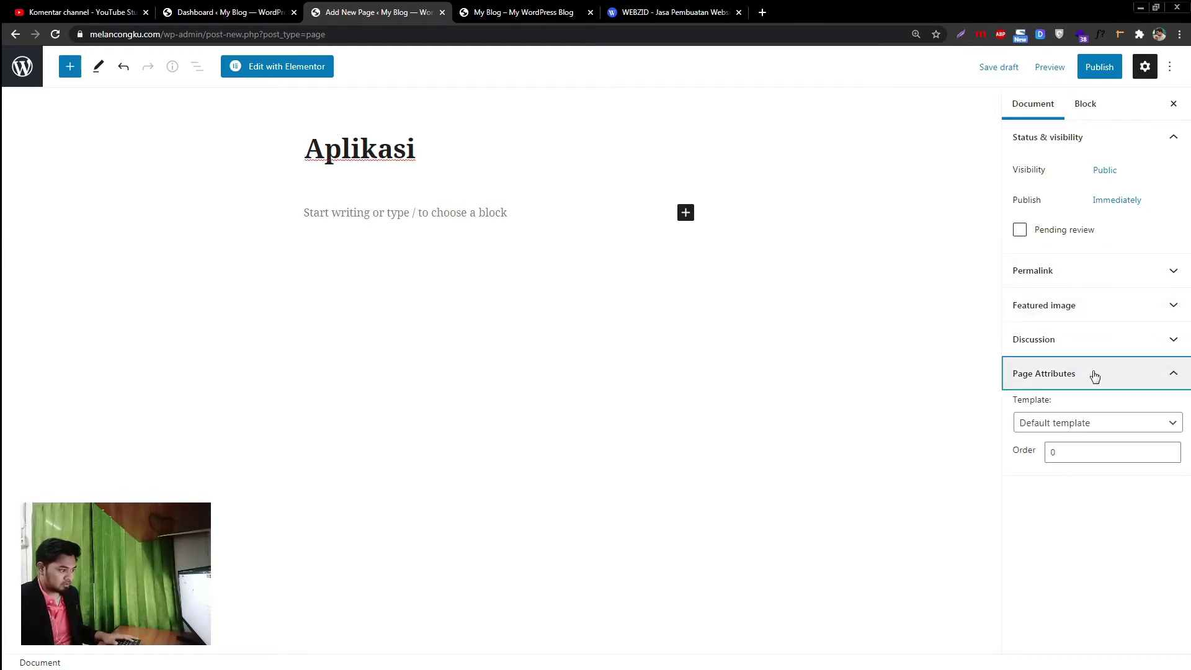
click(1097, 423)
click(1095, 452)
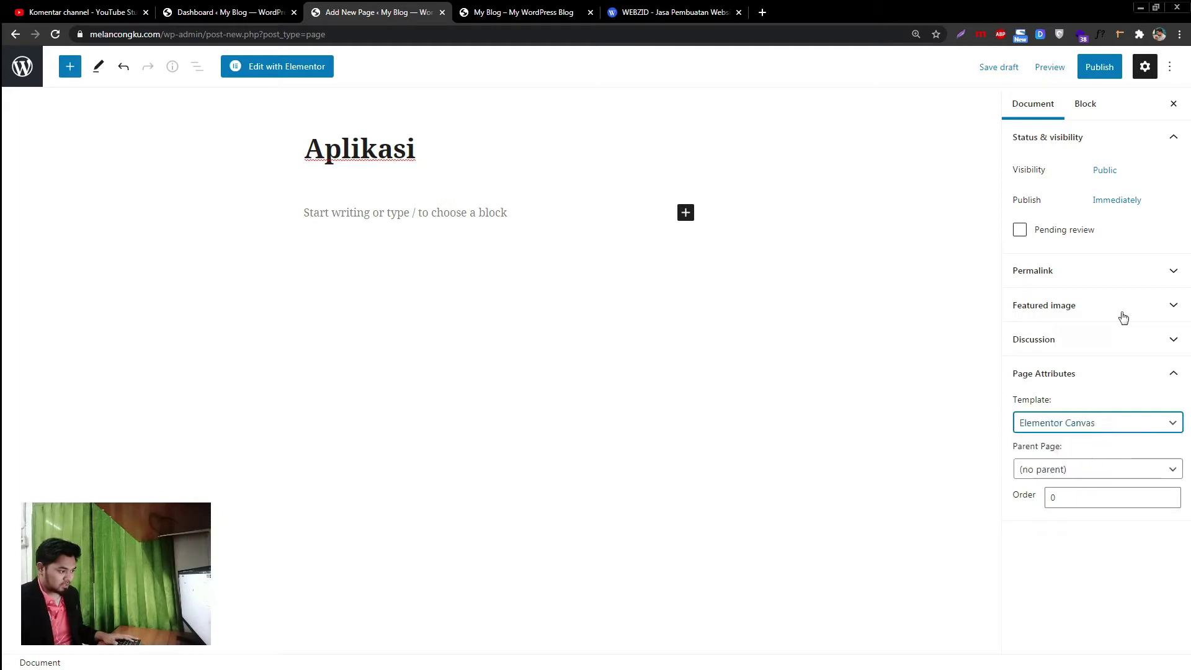
click(1096, 67)
click(1066, 69)
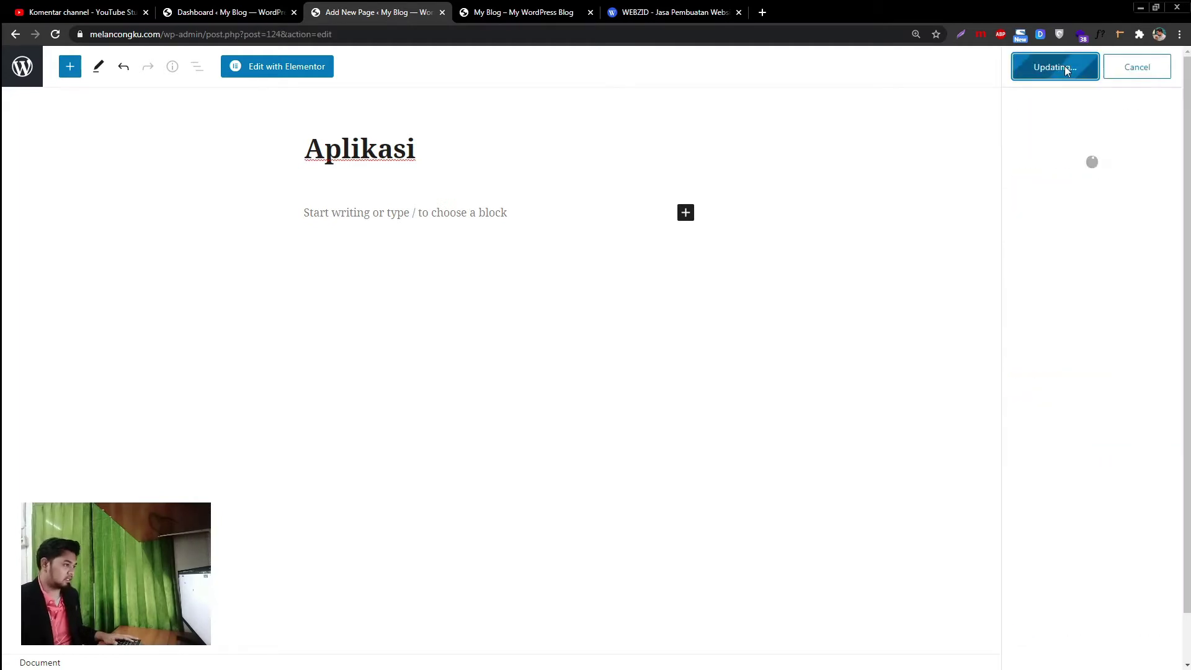
Open the Aplikasi page in the Elementor editor and switch the responsive preview to mobile.
click(286, 67)
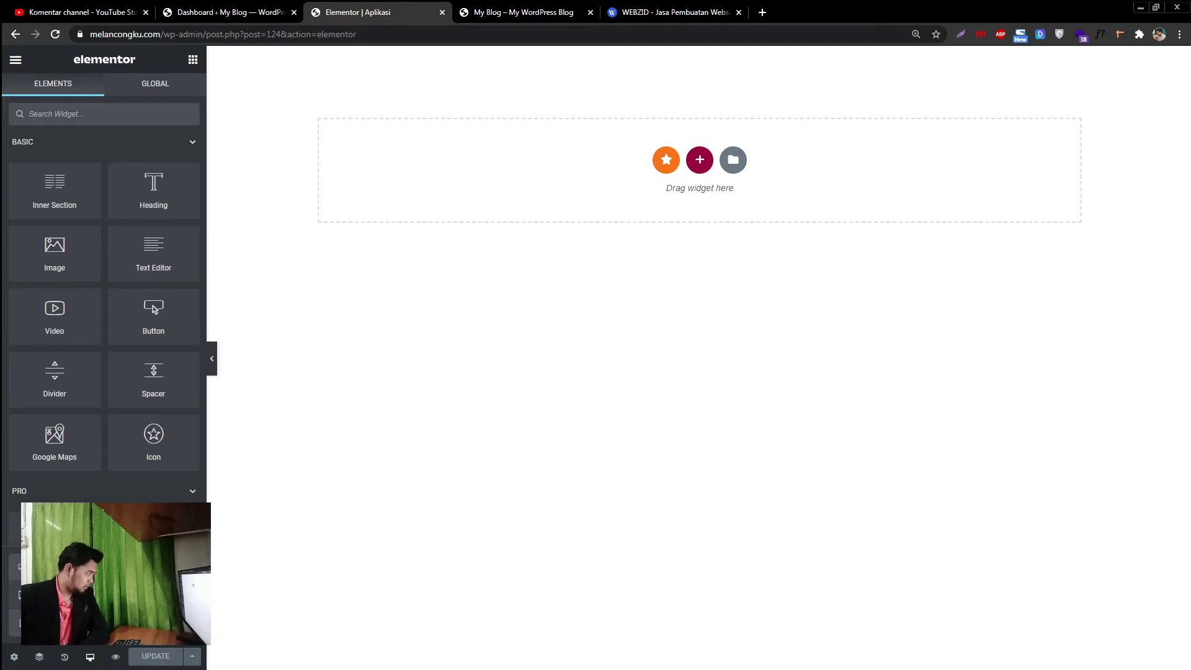
key(ctrl+shift+m)
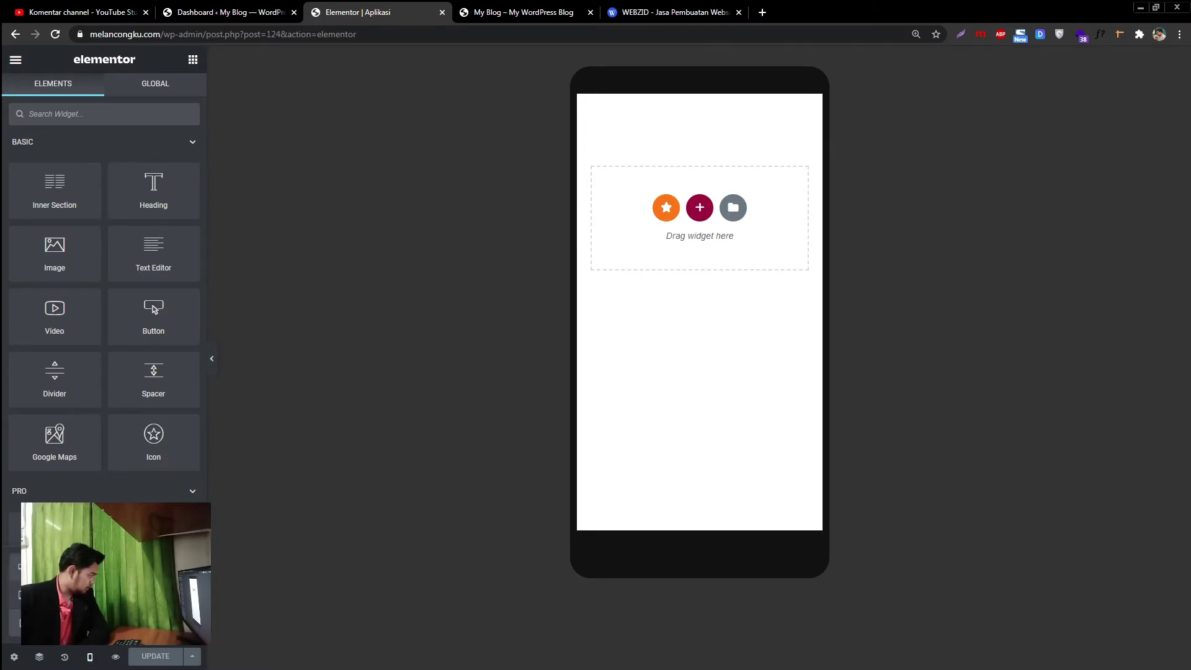
key(ctrl+shift+m)
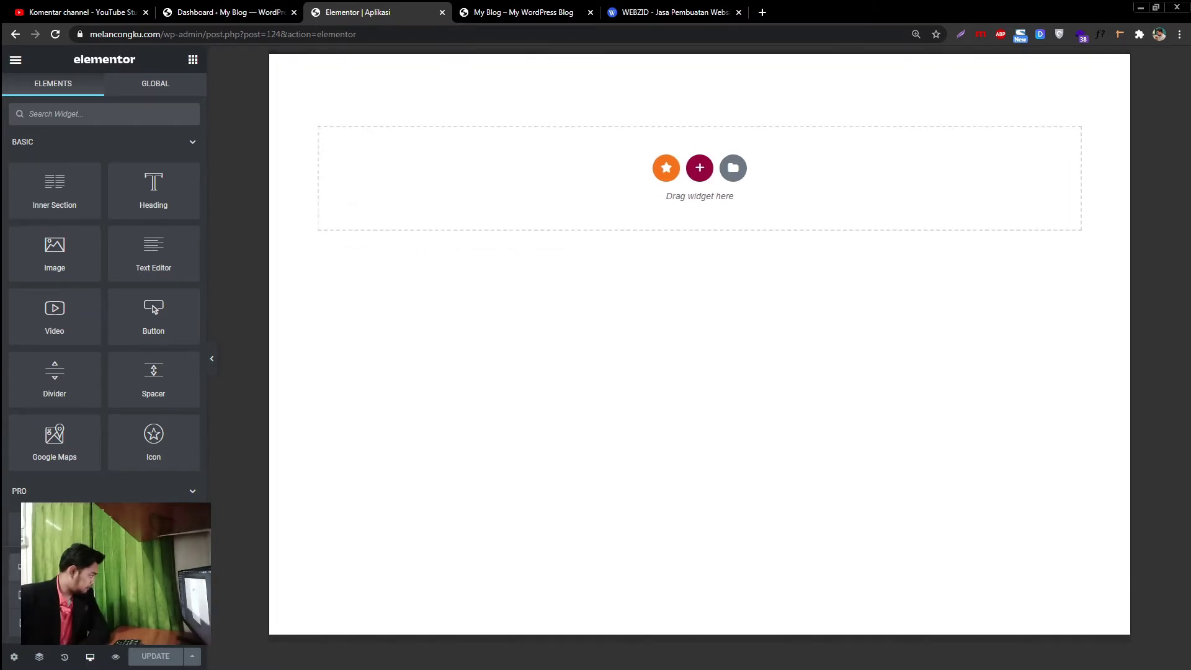
key(ctrl+shift+m)
key(ctrl+shift+m)
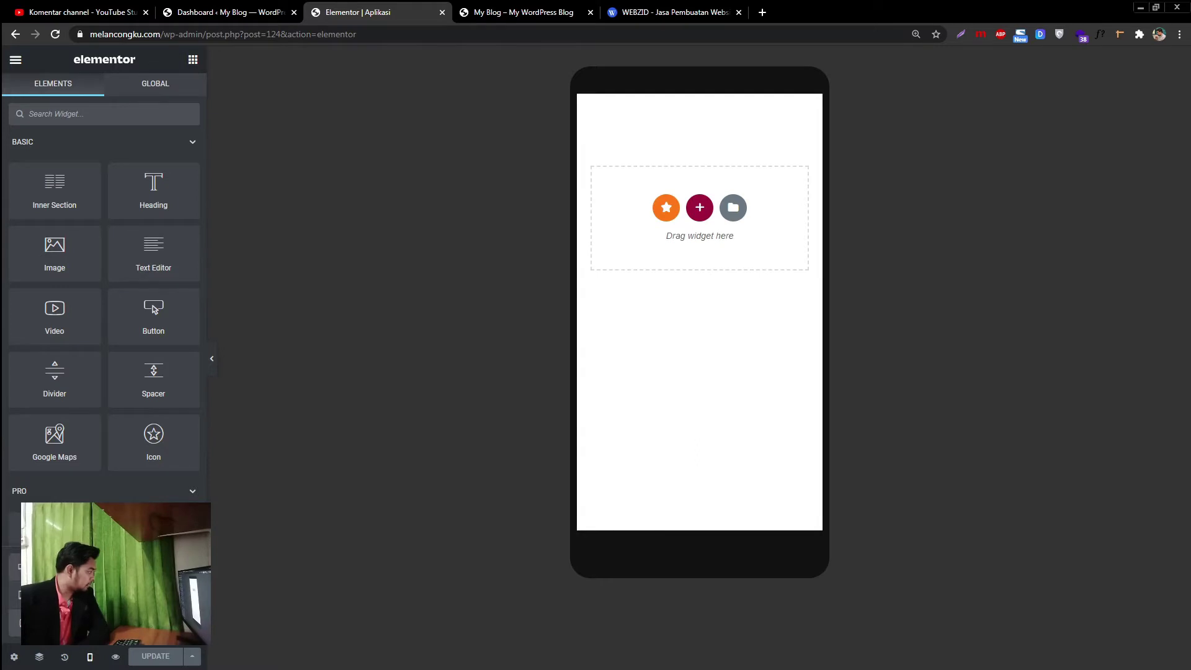
Switch the responsive preview to desktop and insert the saved Amdroid page template from the library.
click(62, 567)
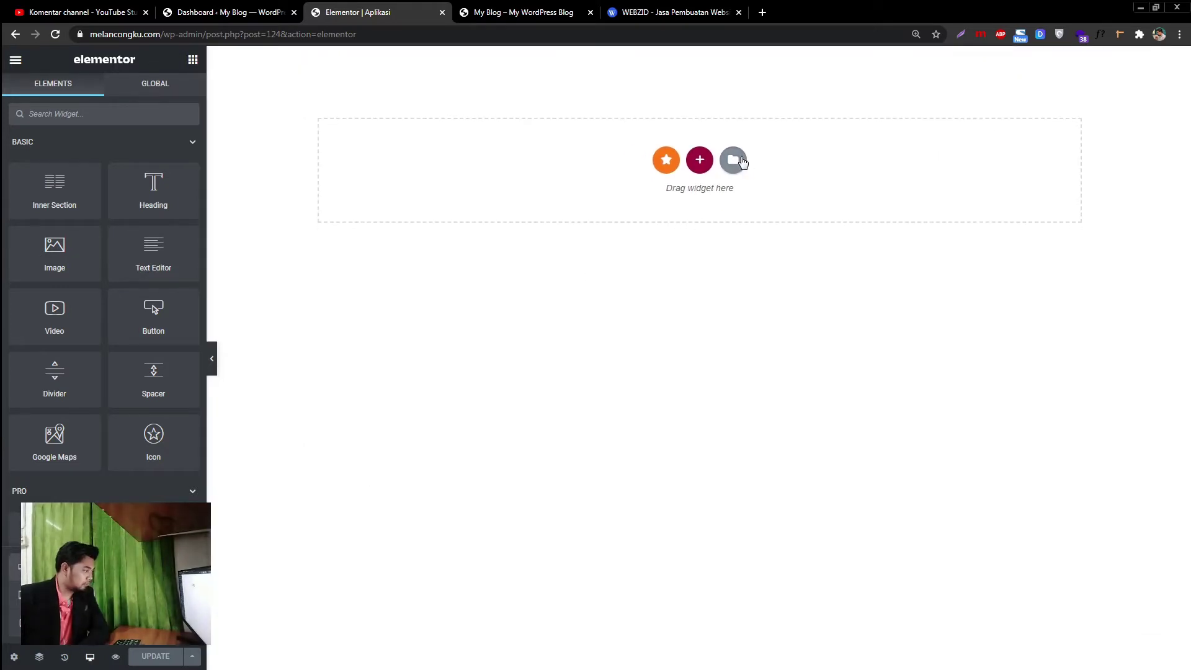
click(736, 160)
click(687, 101)
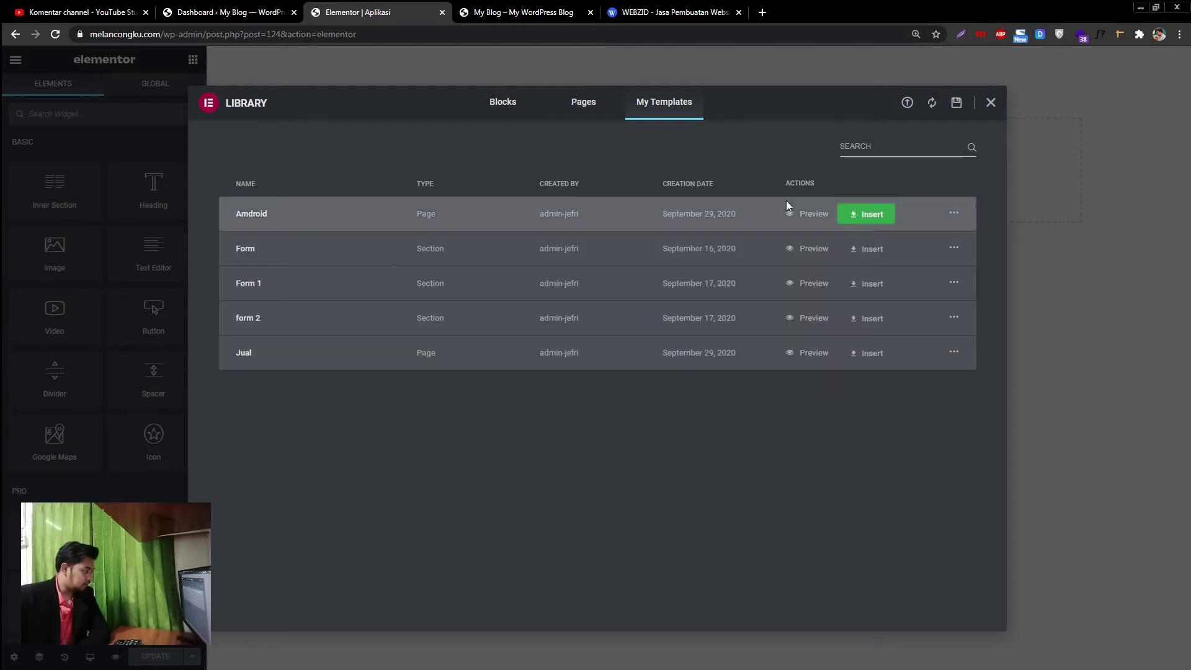
click(874, 216)
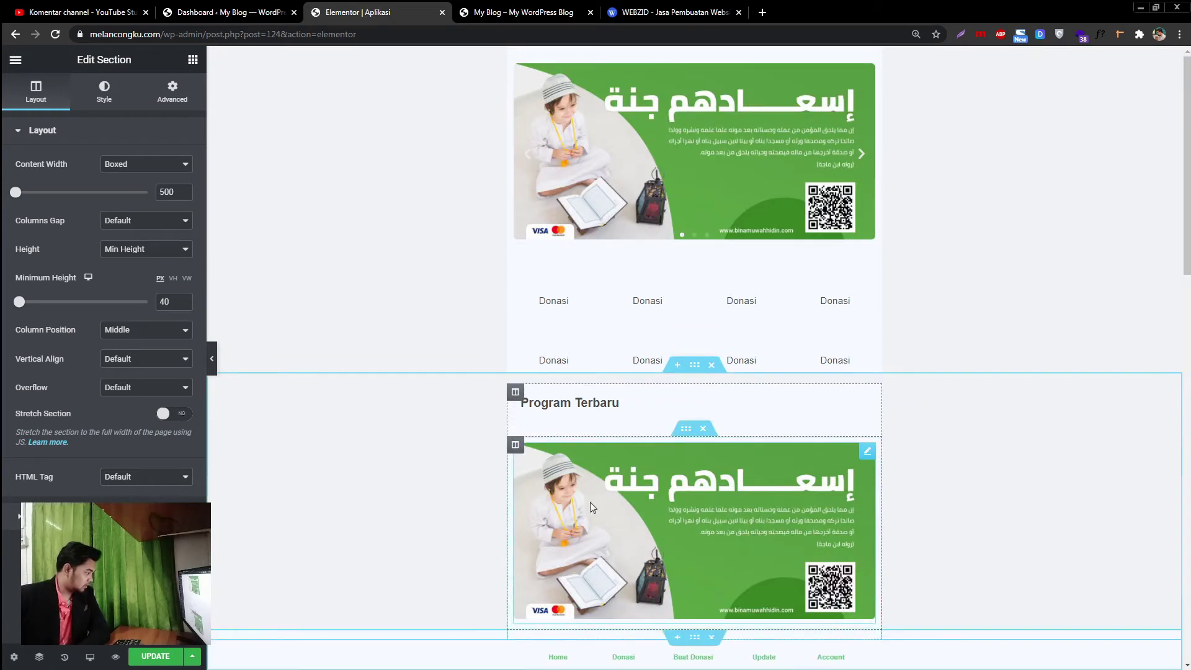
Examine the inserted page layout in the desktop preview and in the mobile preview with the editing panel hidden.
scroll(712, 411, down, 15)
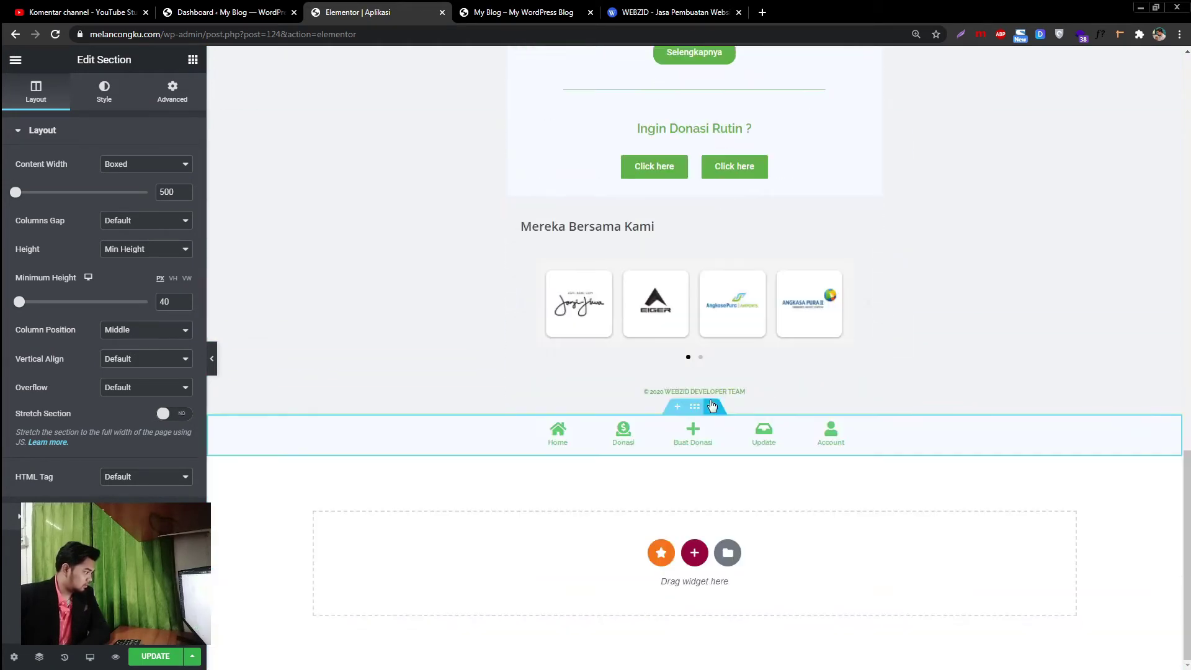
scroll(712, 397, up, 4)
scroll(711, 394, up, 10)
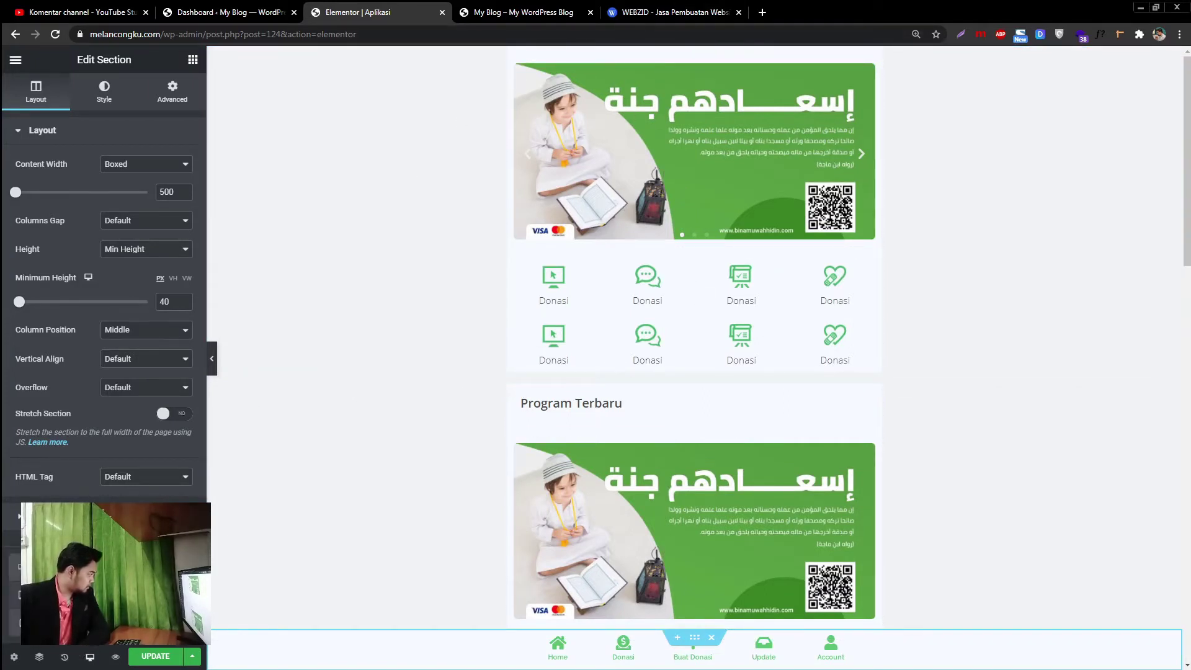
click(81, 623)
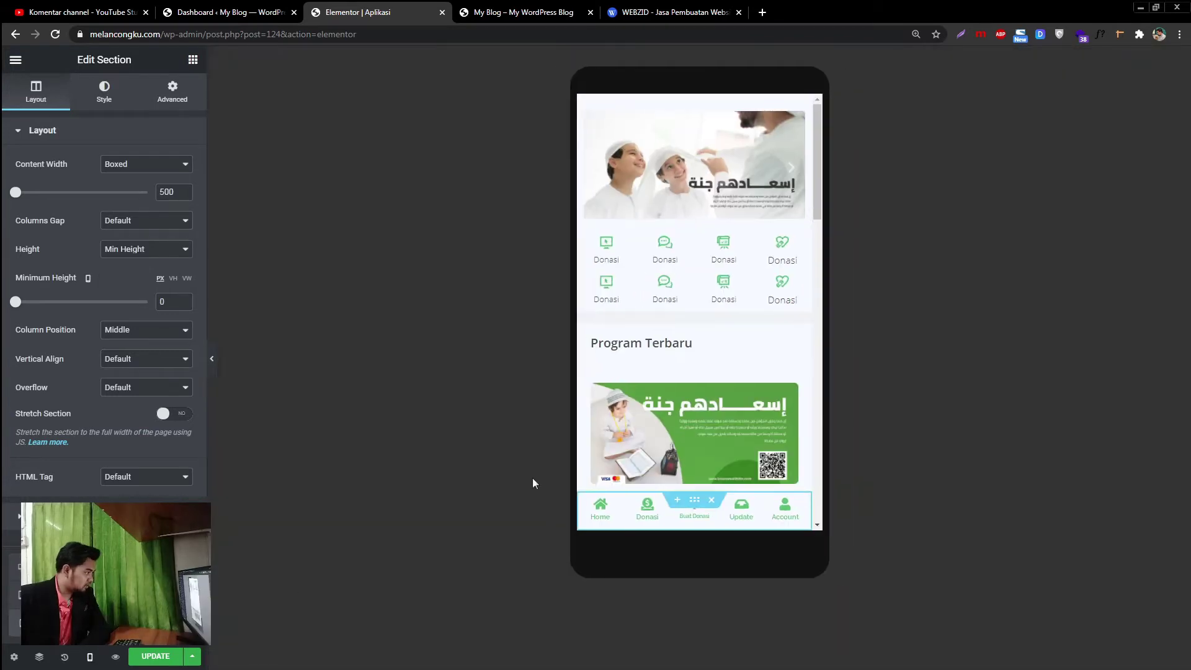
click(213, 358)
scroll(623, 366, down, 10)
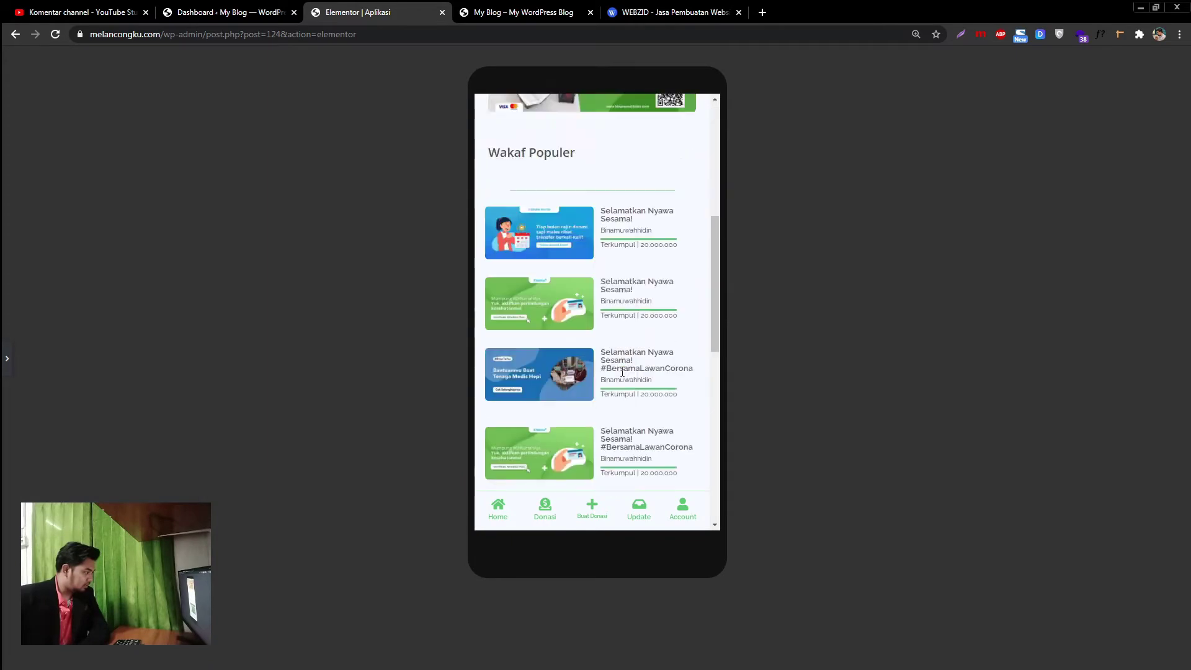
scroll(621, 363, up, 12)
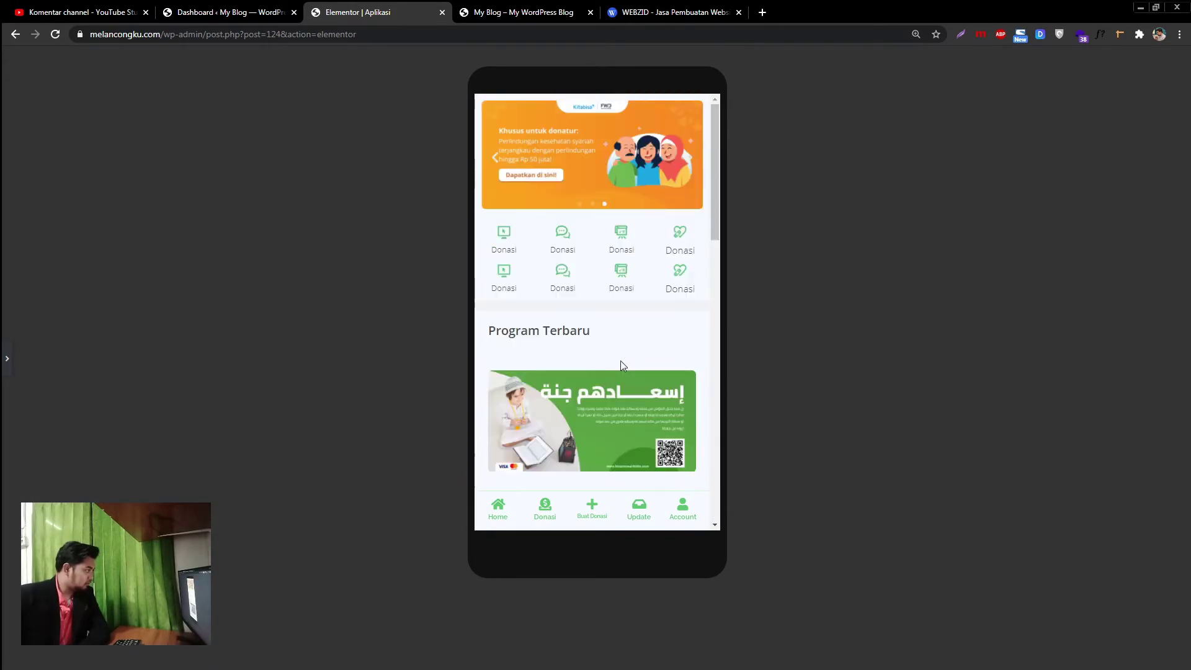
Look at the sticky footer comment in YouTube Studio and return to the Elementor editor with its editing panel shown.
click(81, 11)
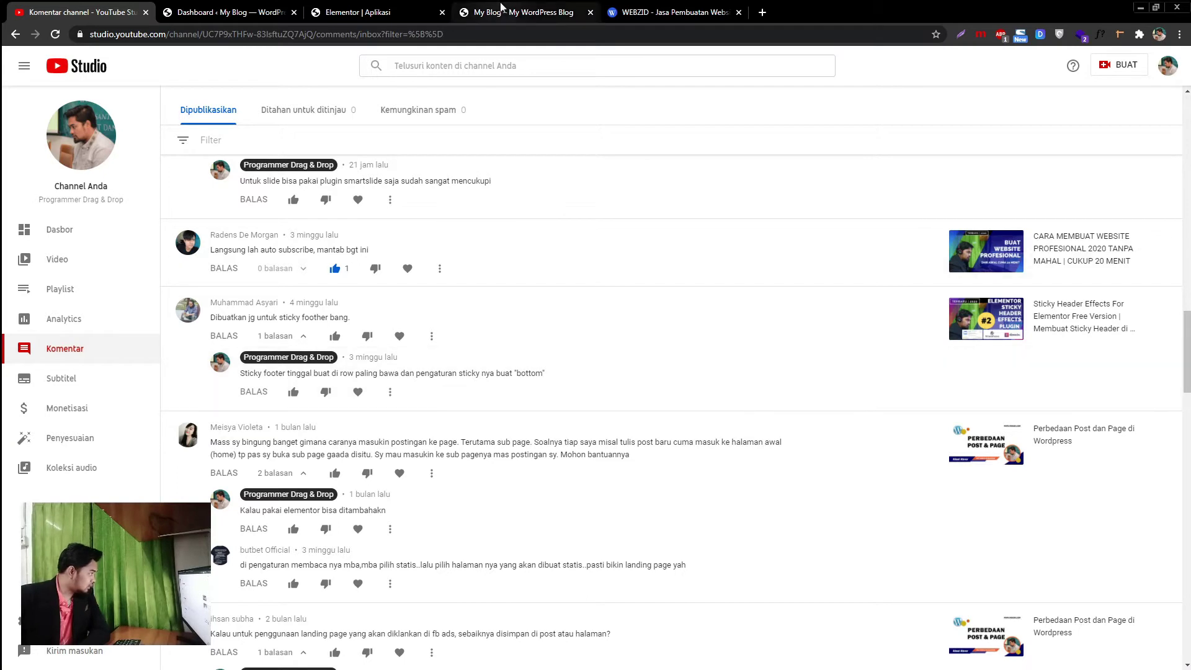
click(353, 12)
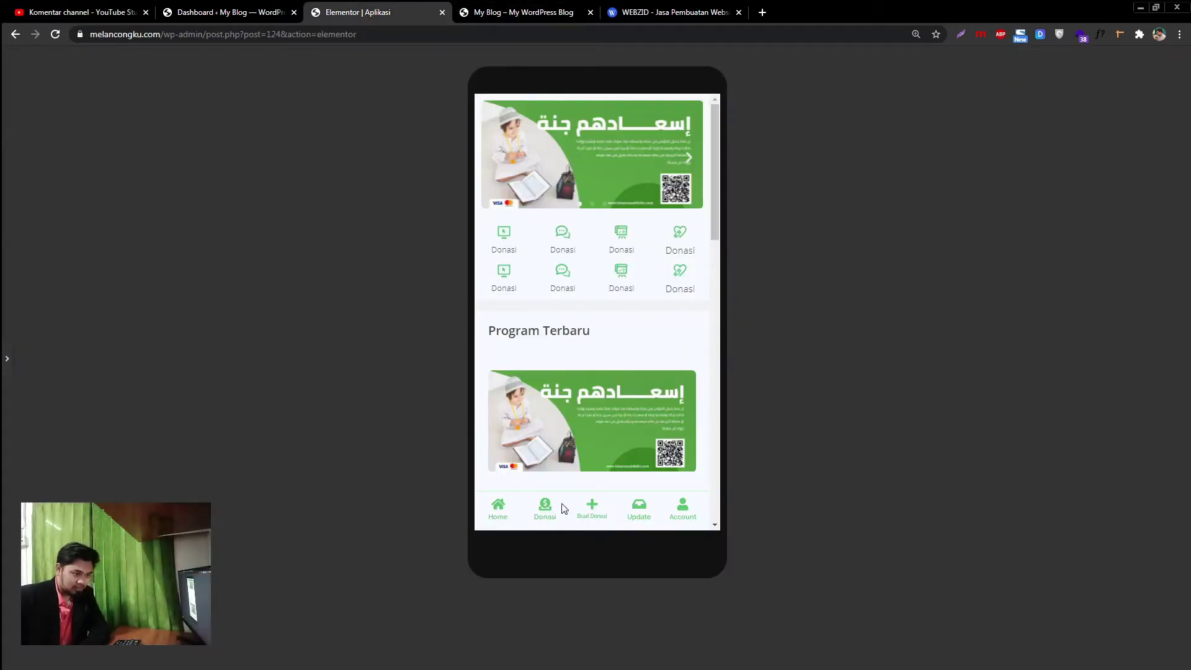
click(5, 357)
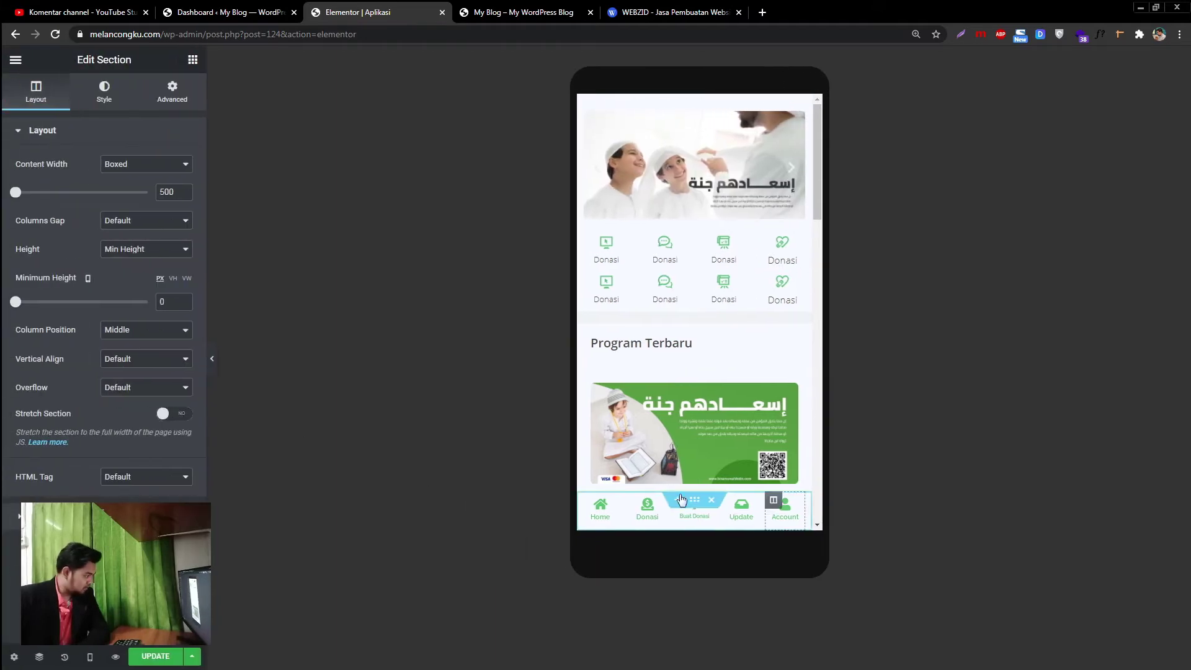
Return to the desktop preview and open the Motion Effects settings of the footer navigation section.
click(90, 657)
click(74, 567)
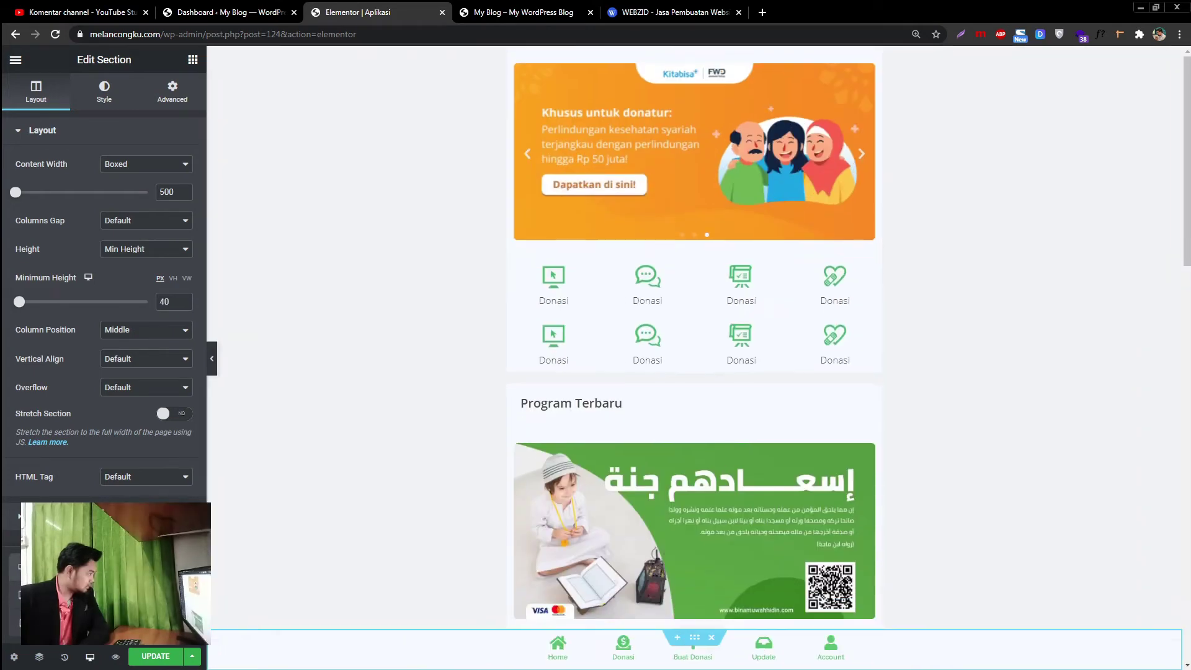
scroll(869, 292, down, 20)
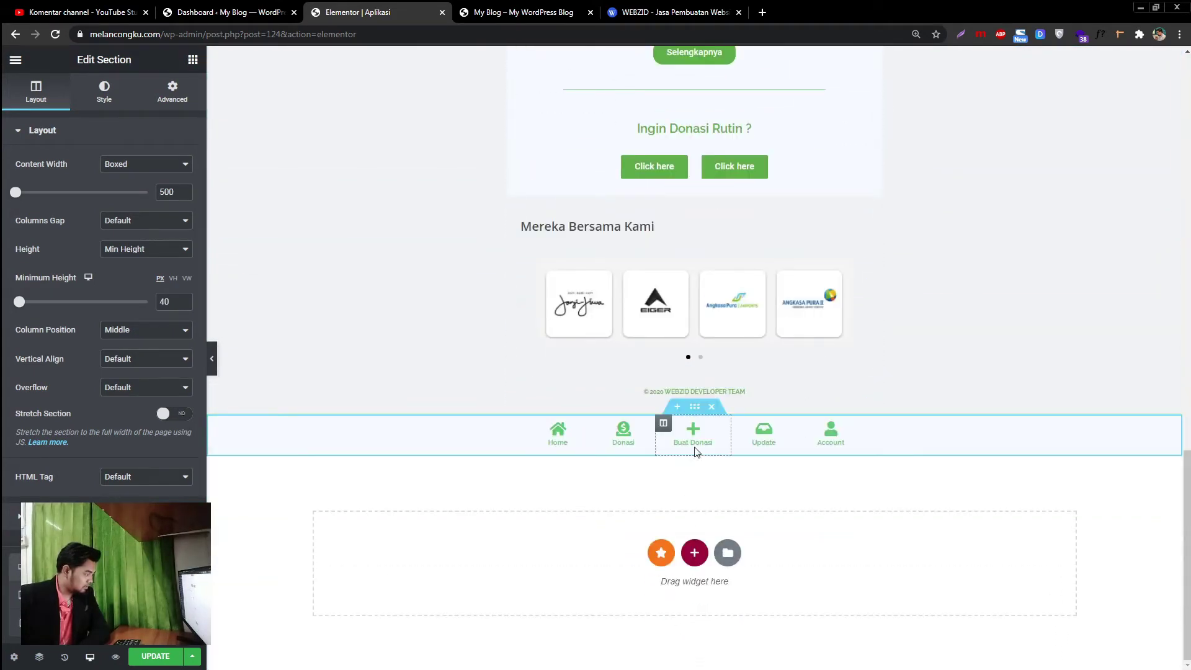
click(695, 409)
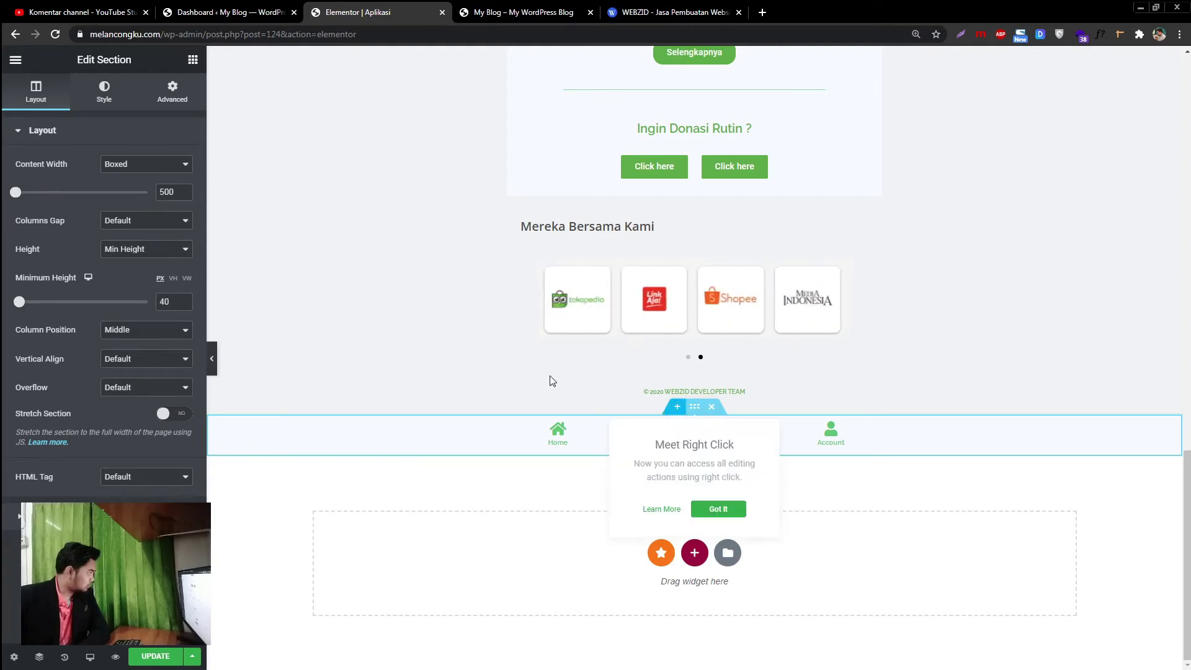
click(172, 92)
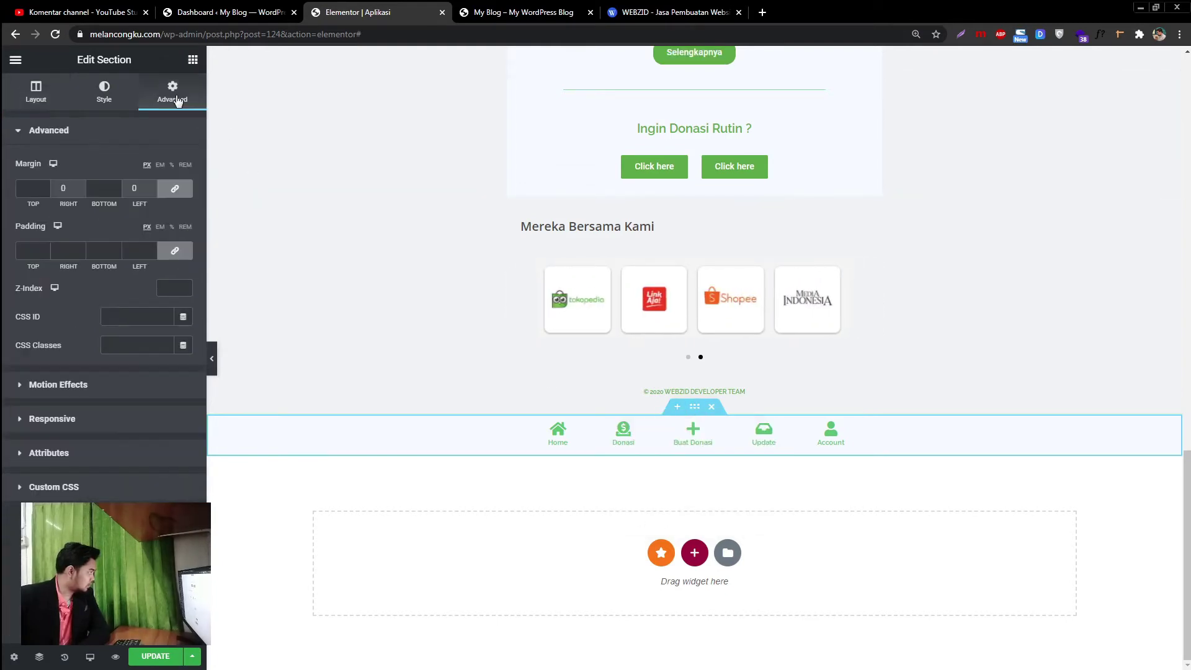
click(131, 391)
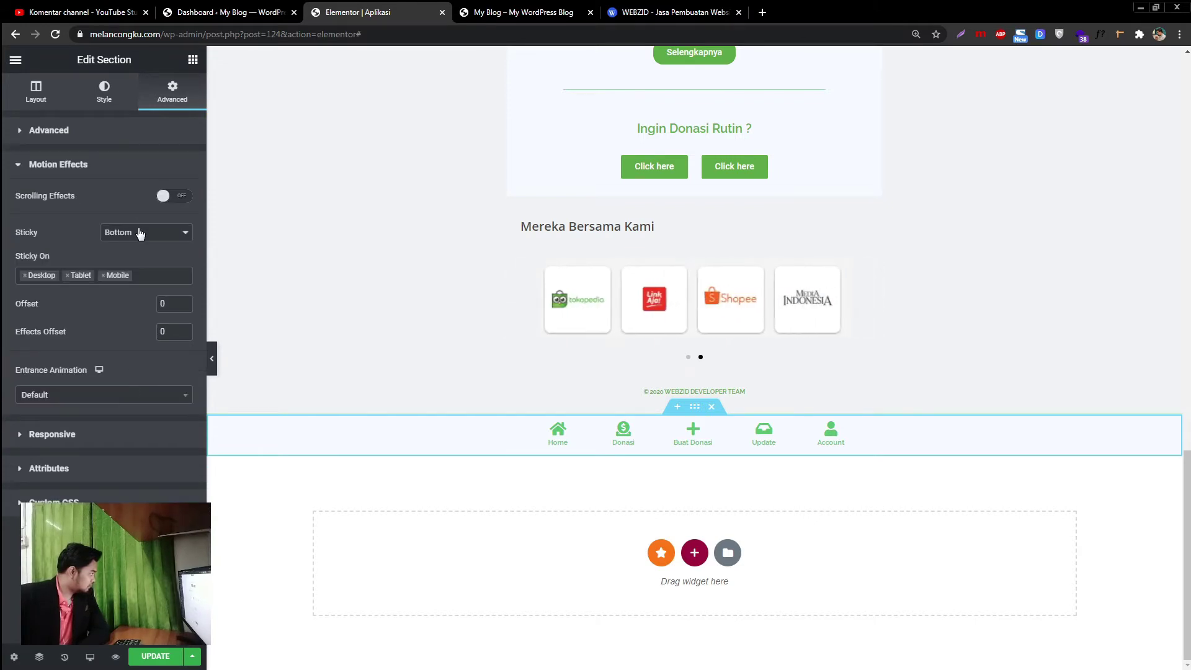
Set the footer navigation section's Sticky option to None and check the page without the editing panel.
click(140, 234)
click(133, 248)
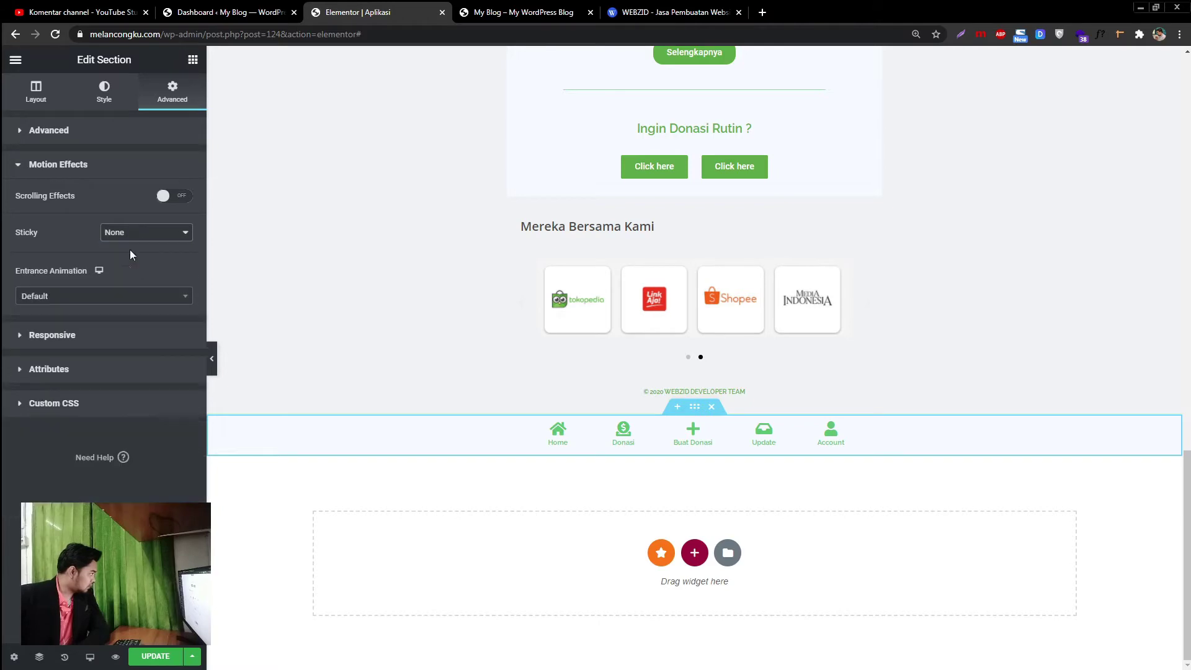
click(212, 359)
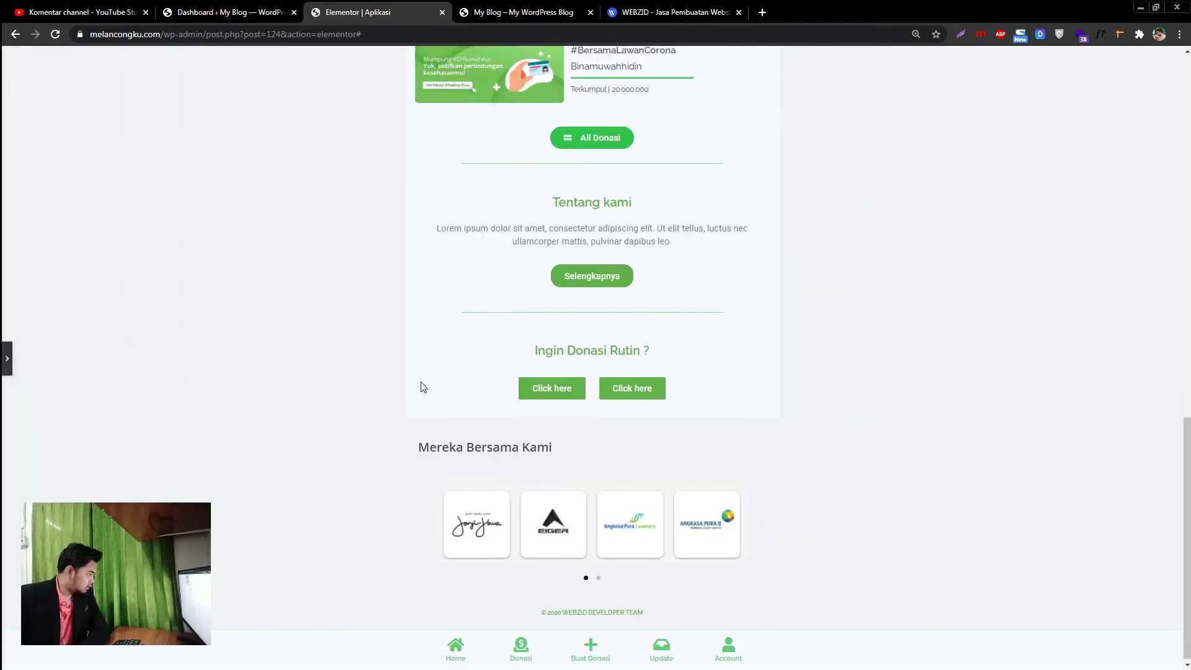
click(5, 375)
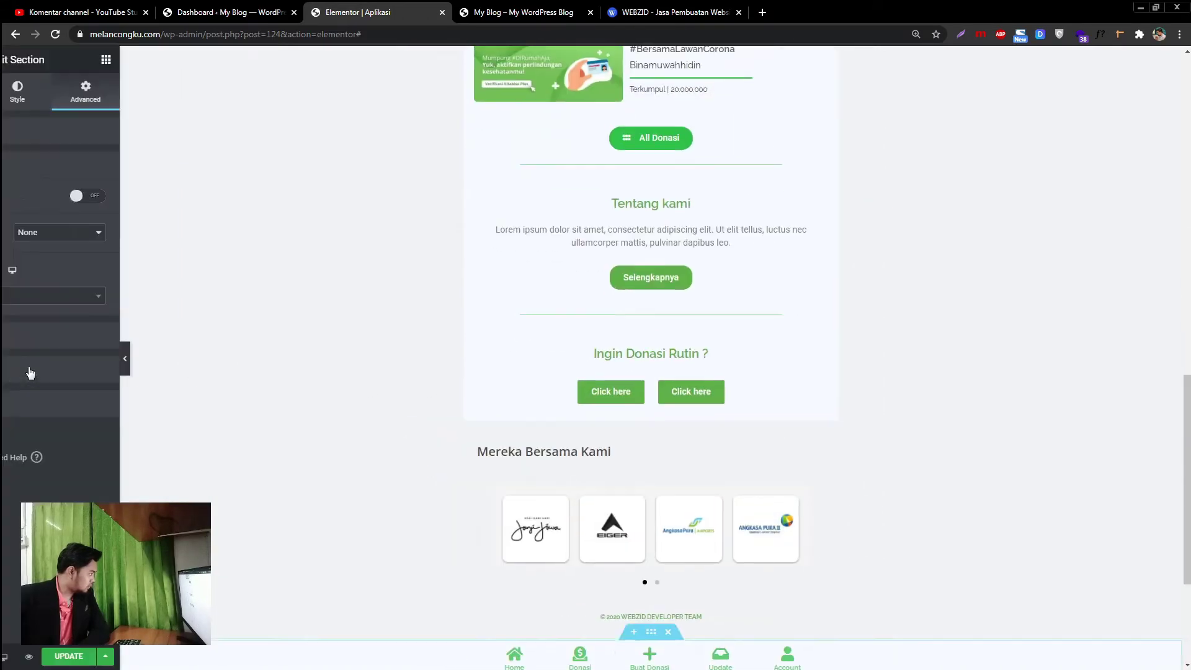
Try the footer navigation section's Sticky option at Bottom and Top, and check the page without the editing panel.
click(124, 234)
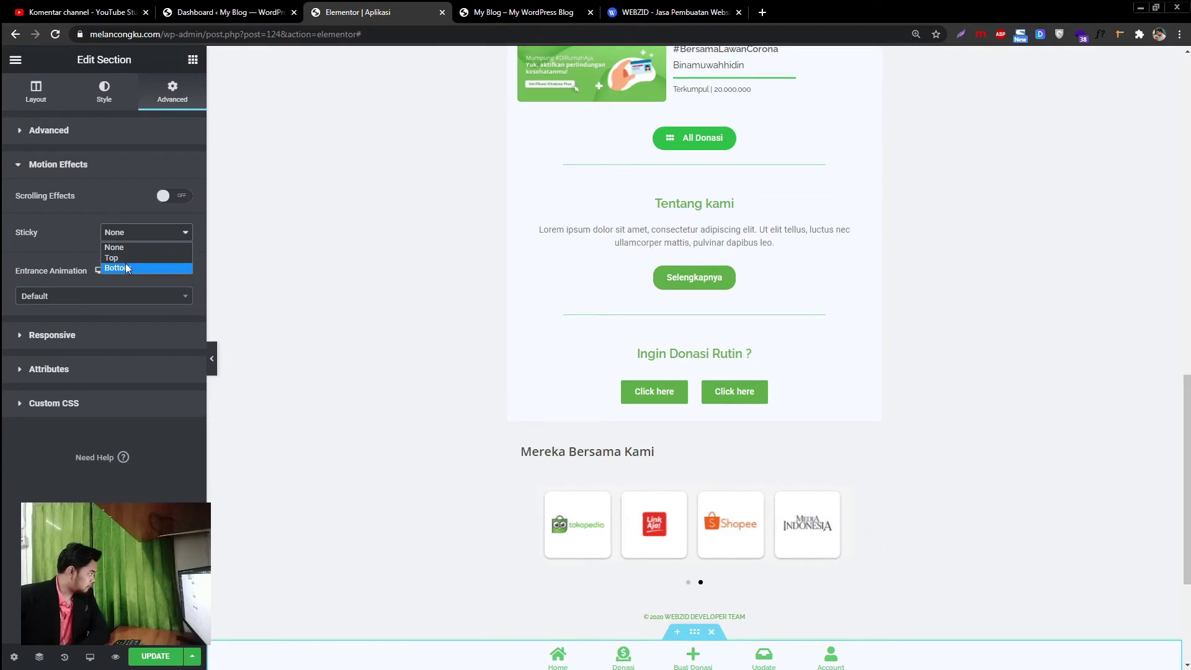
click(126, 268)
click(124, 233)
click(114, 257)
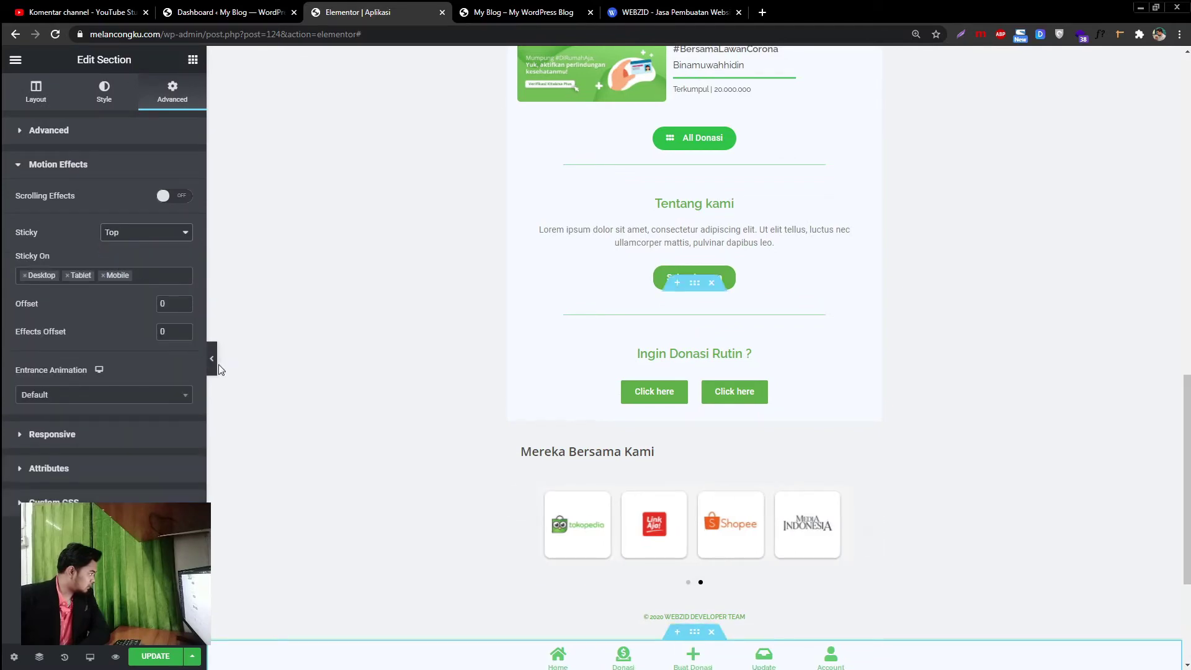
click(212, 360)
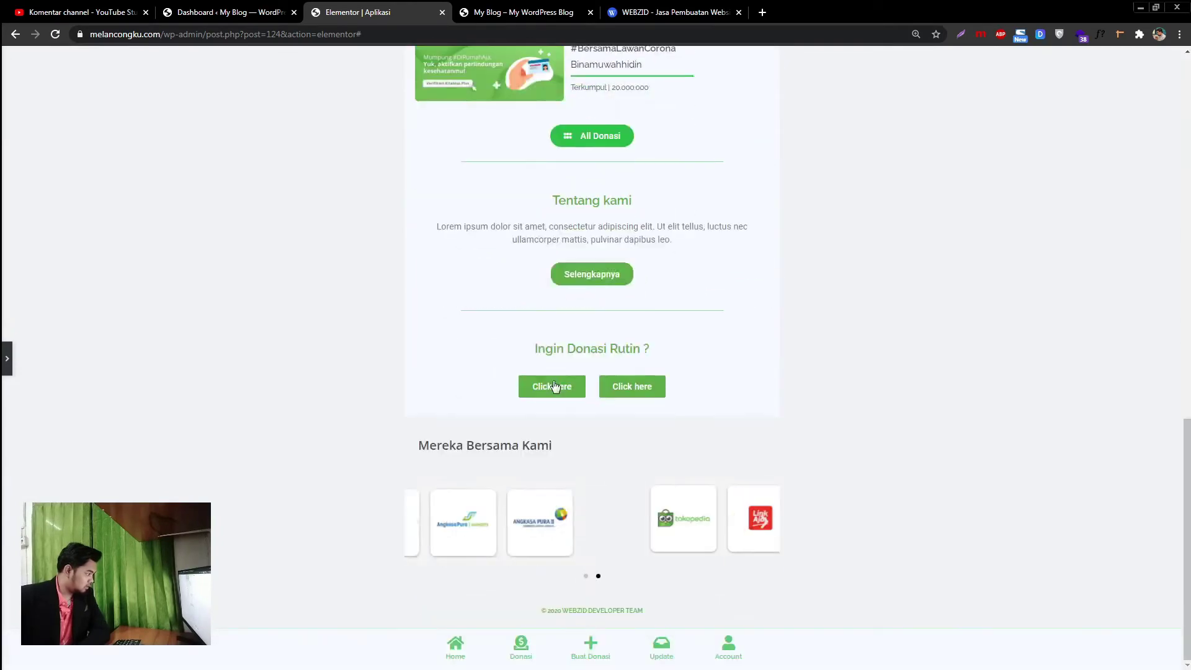
click(7, 358)
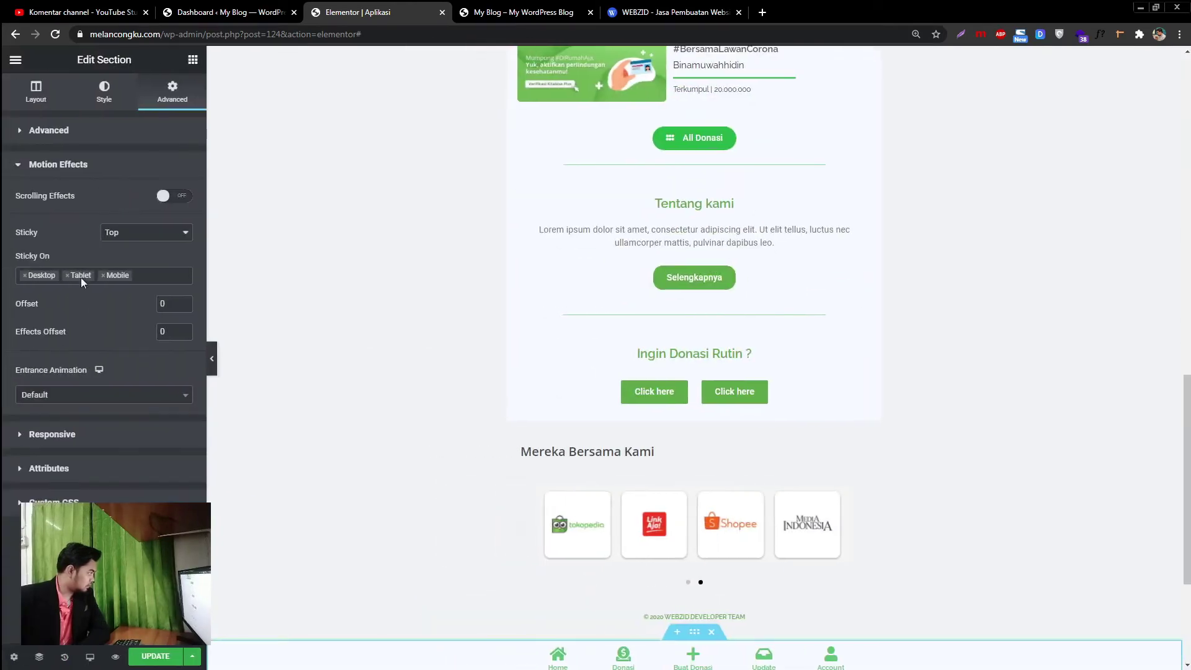
Set the footer navigation section's Sticky option to Bottom, with the browser zoom slightly enlarged.
click(132, 234)
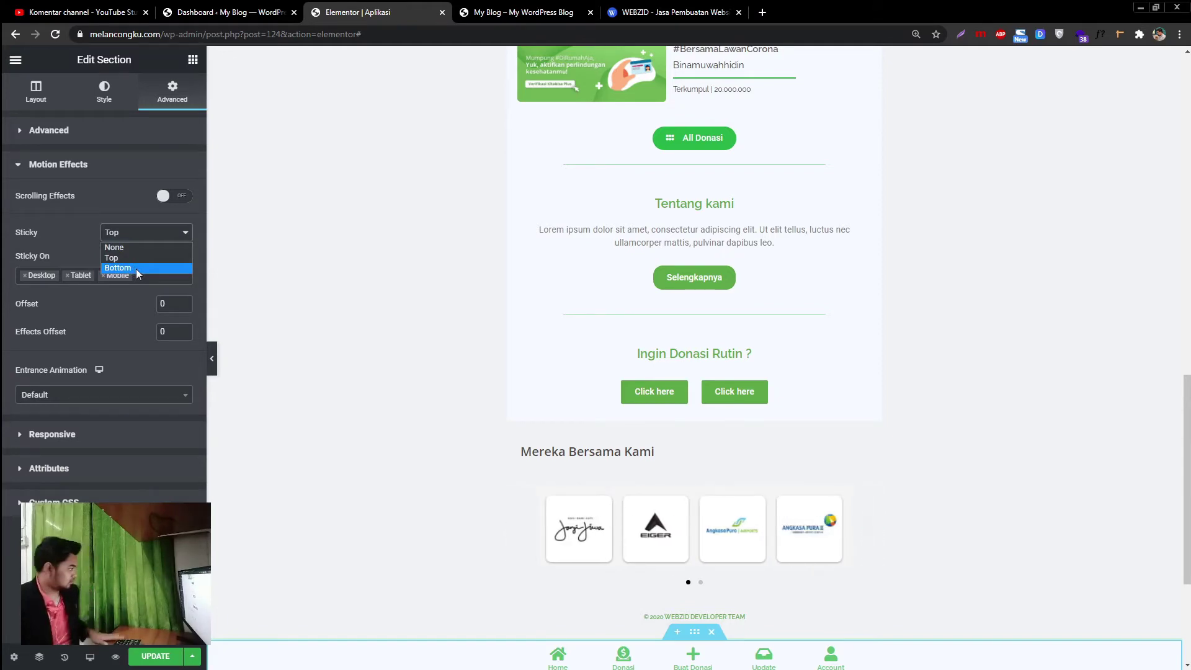
key(ctrl+plus)
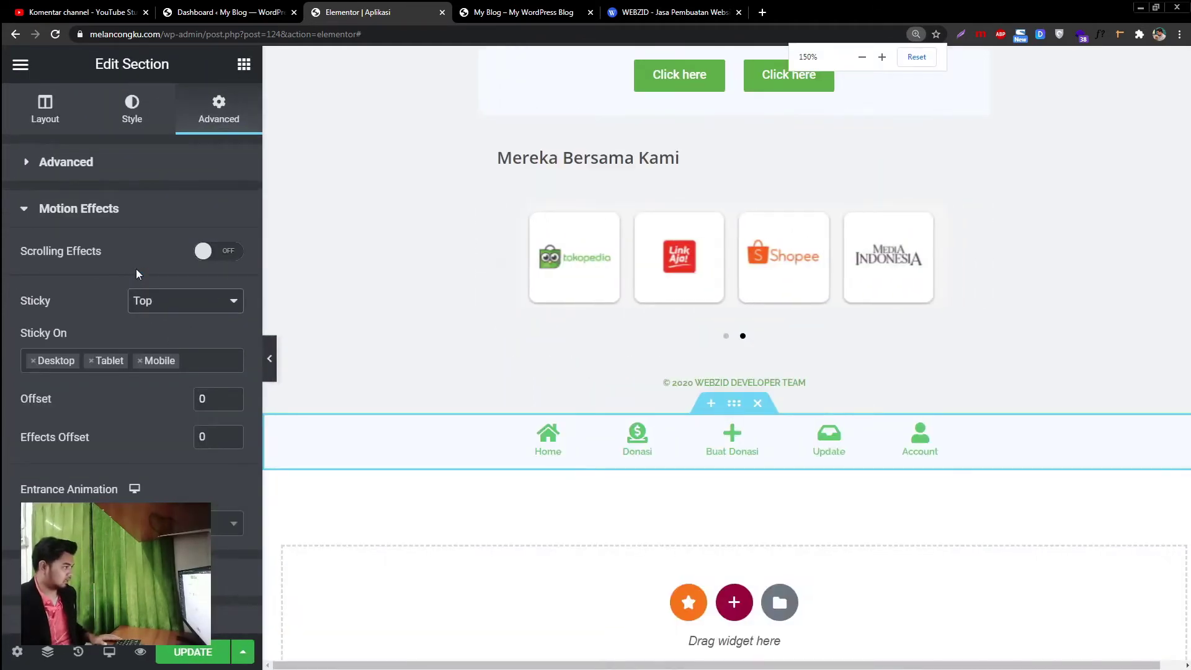
scroll(137, 273, down, 1)
key(ctrl+minus)
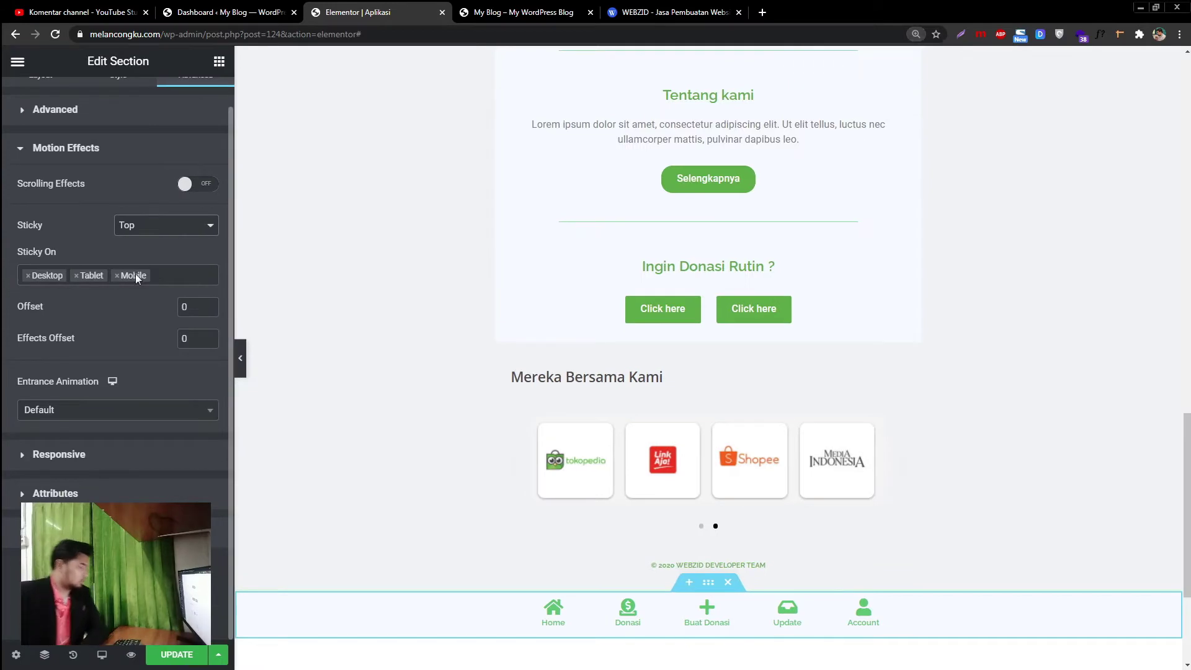
click(147, 226)
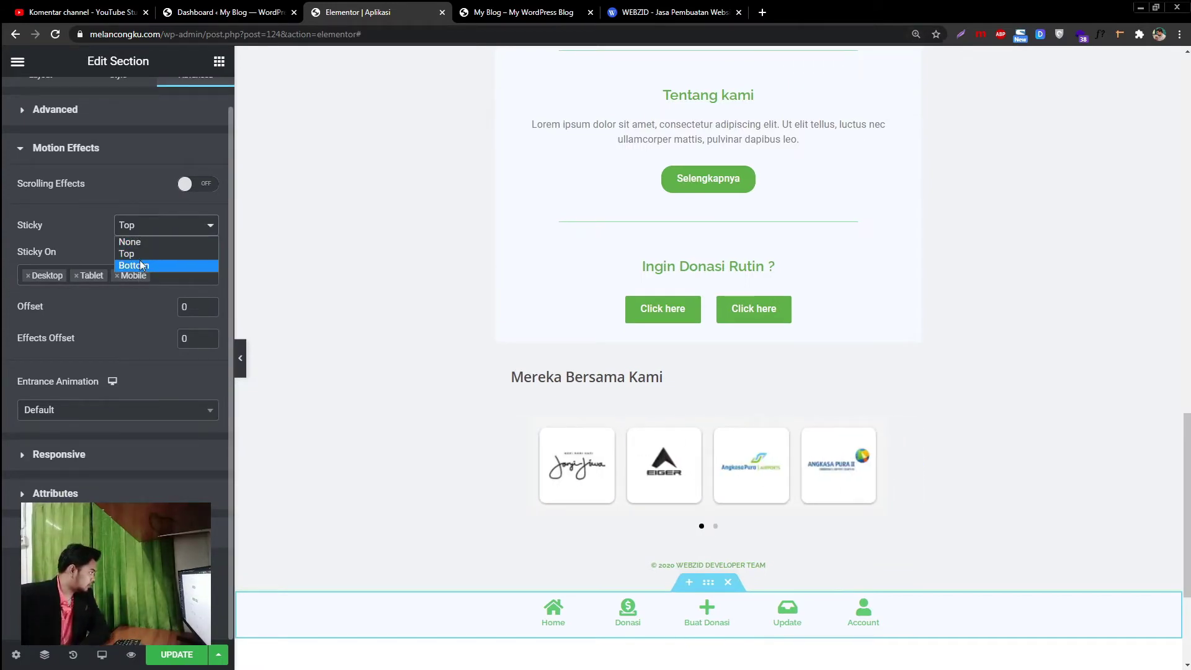
click(136, 254)
click(152, 226)
click(151, 265)
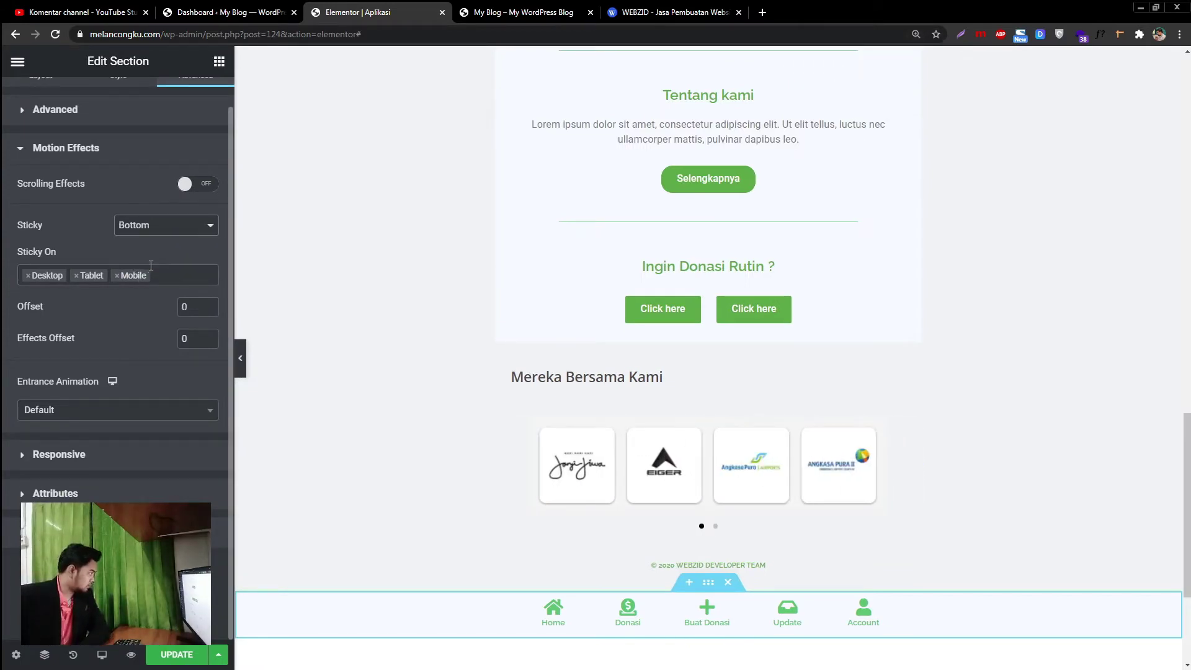
Examine how the footer navigation behaves while moving through the whole page with the editing panel hidden.
click(241, 358)
scroll(531, 372, up, 4)
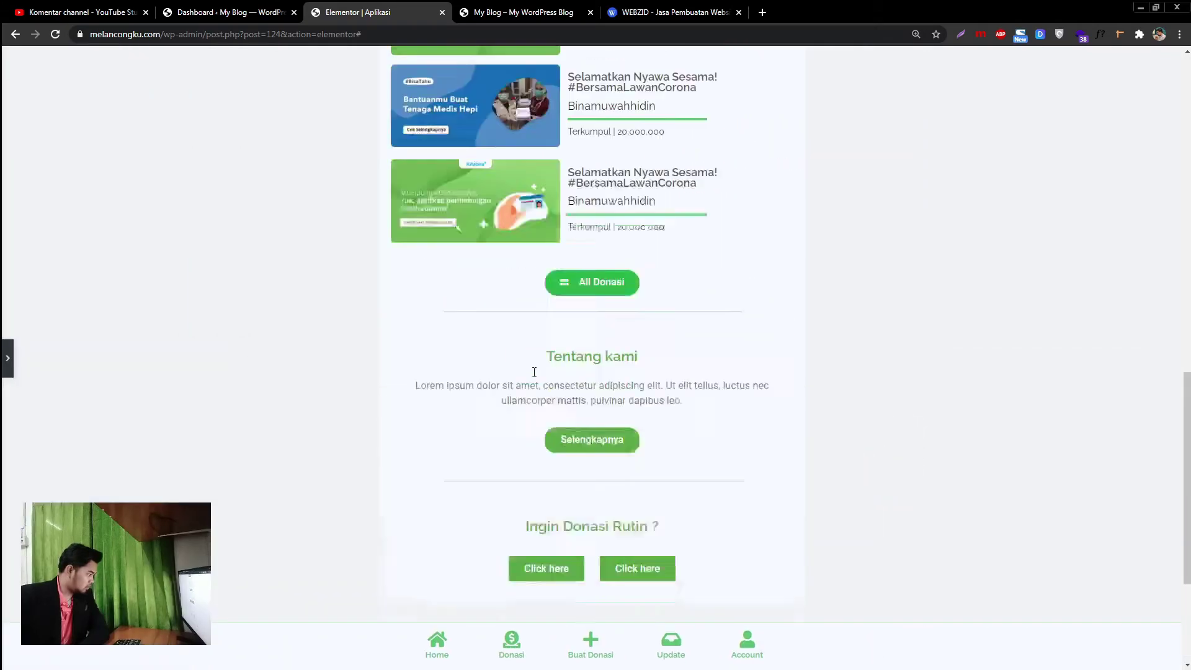
scroll(534, 372, down, 1)
scroll(534, 372, up, 5)
scroll(534, 372, down, 5)
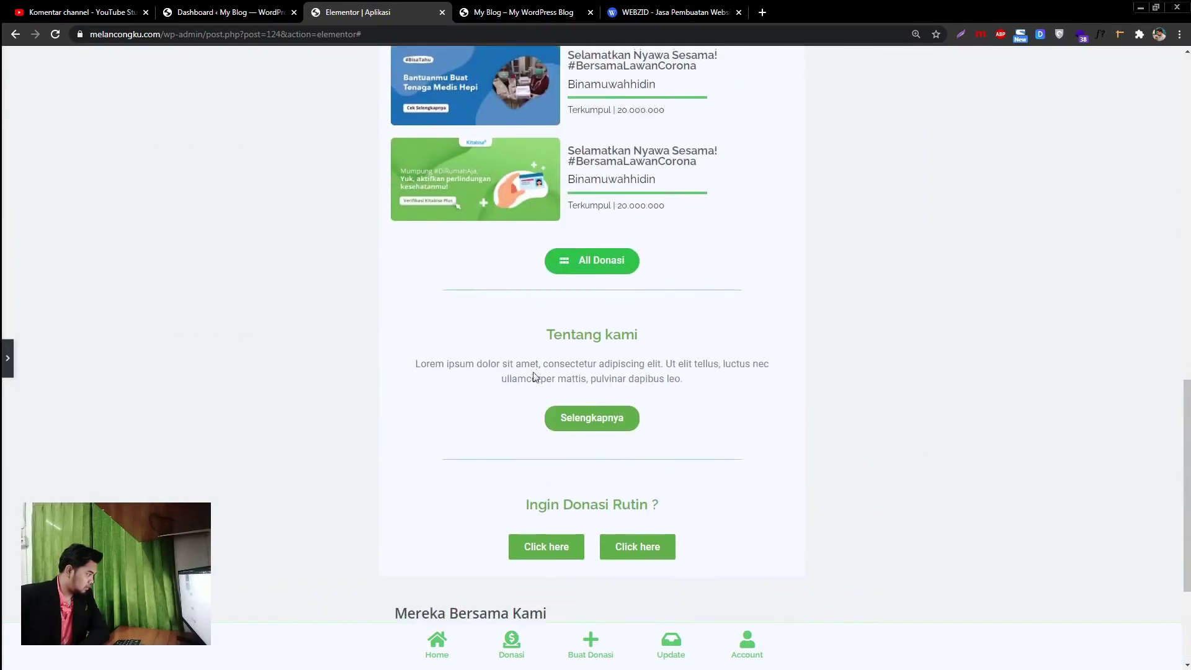
scroll(534, 377, up, 11)
scroll(534, 377, down, 5)
scroll(534, 377, up, 4)
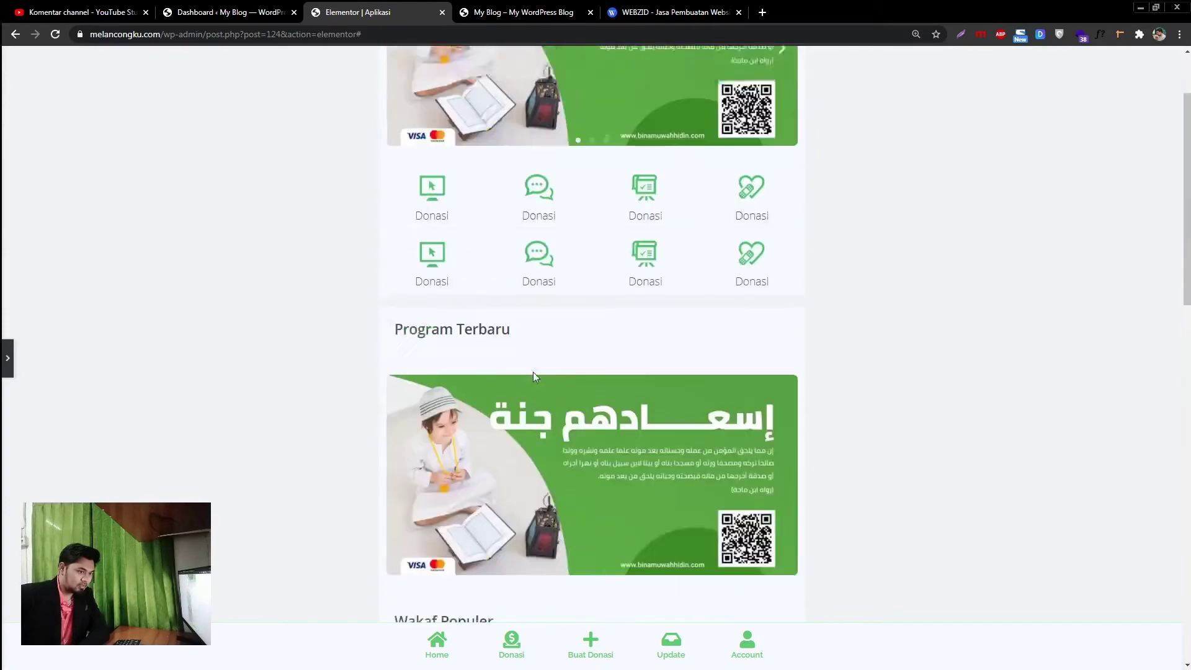
scroll(533, 371, down, 3)
scroll(534, 371, up, 5)
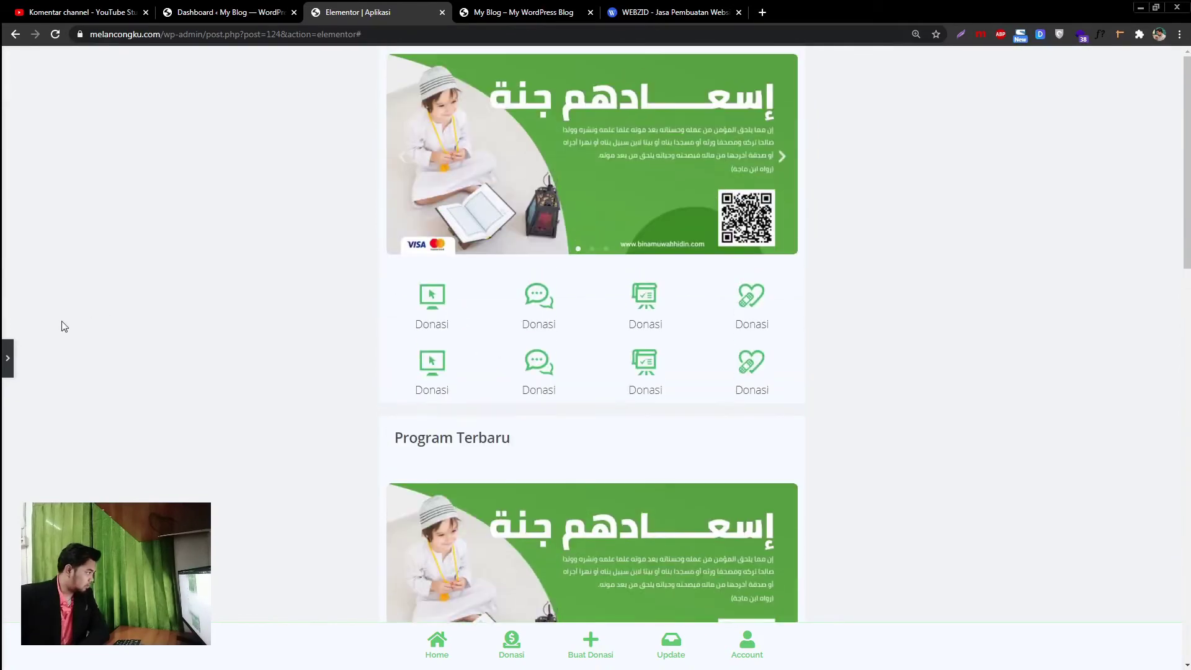
Show the editing panel again and switch the responsive preview to mobile.
click(5, 351)
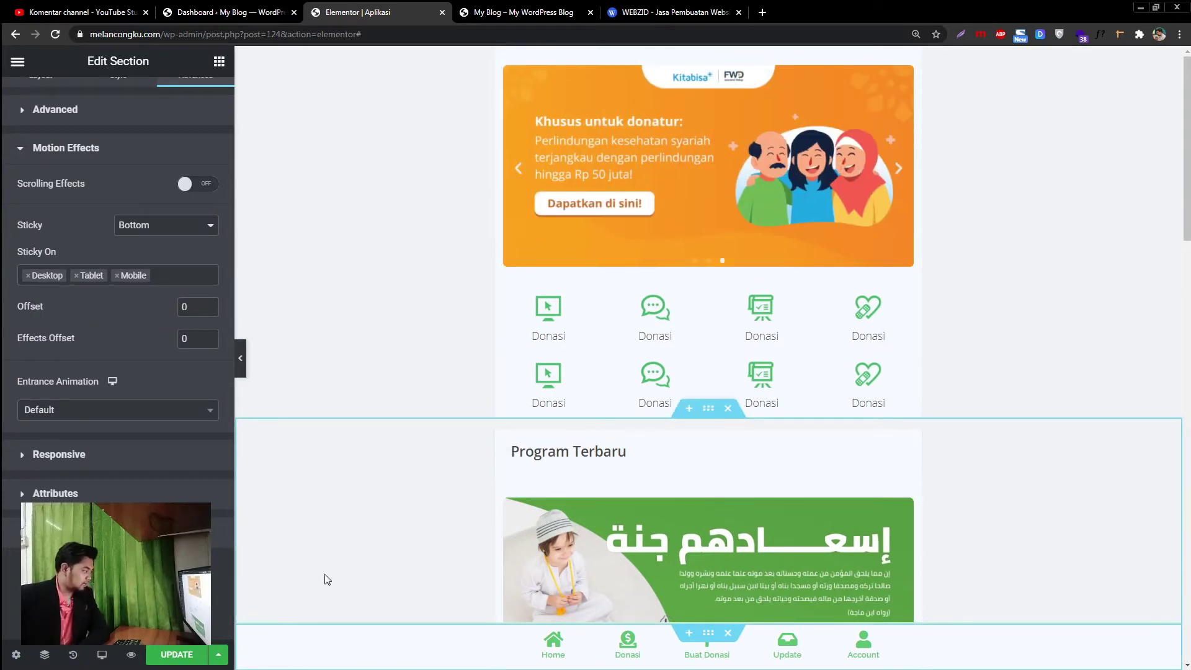
mouse_move(102, 655)
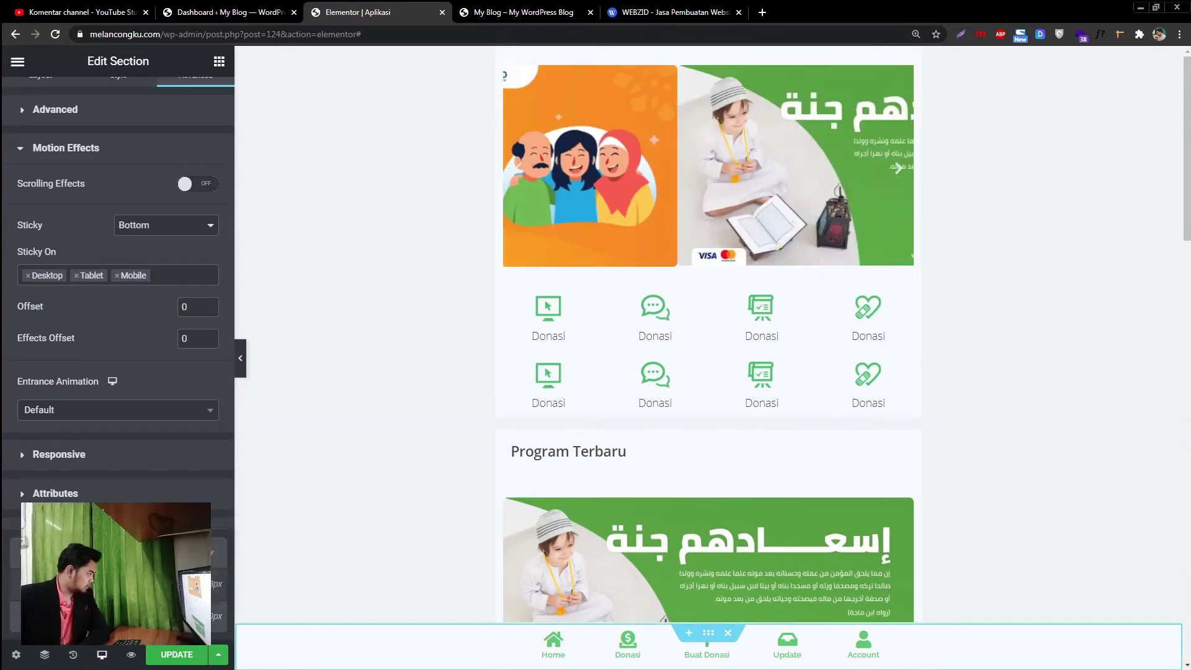
click(218, 552)
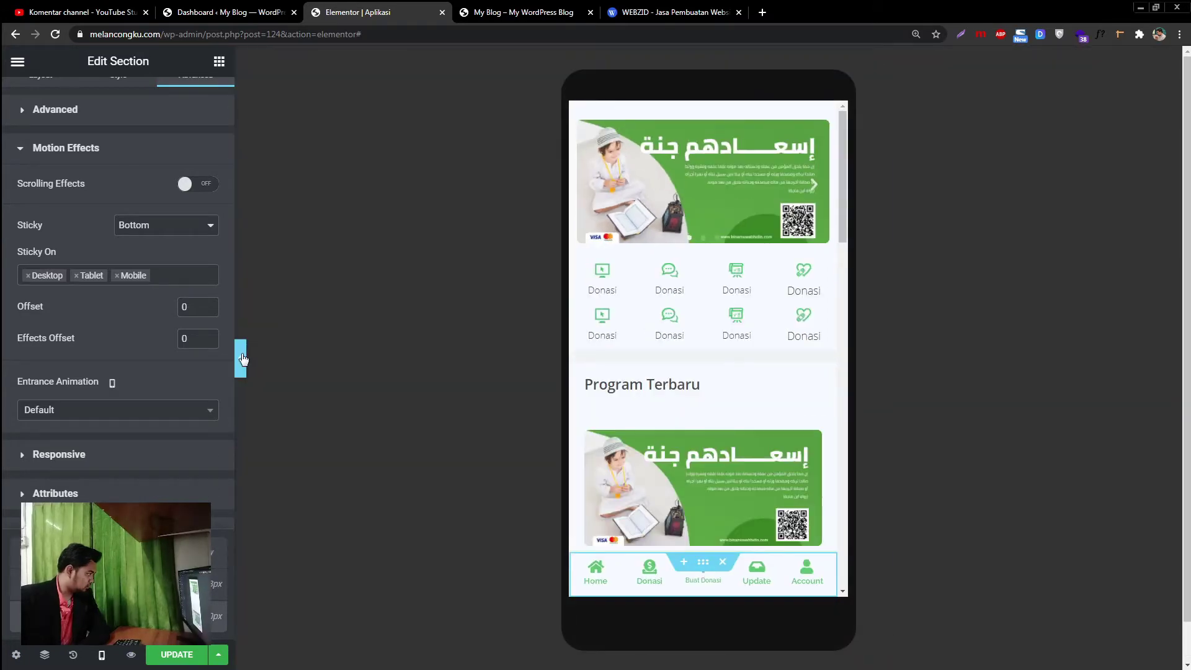
Examine the sticky footer navigation in the mobile preview with the editing panel hidden, moving through the page and back.
click(243, 360)
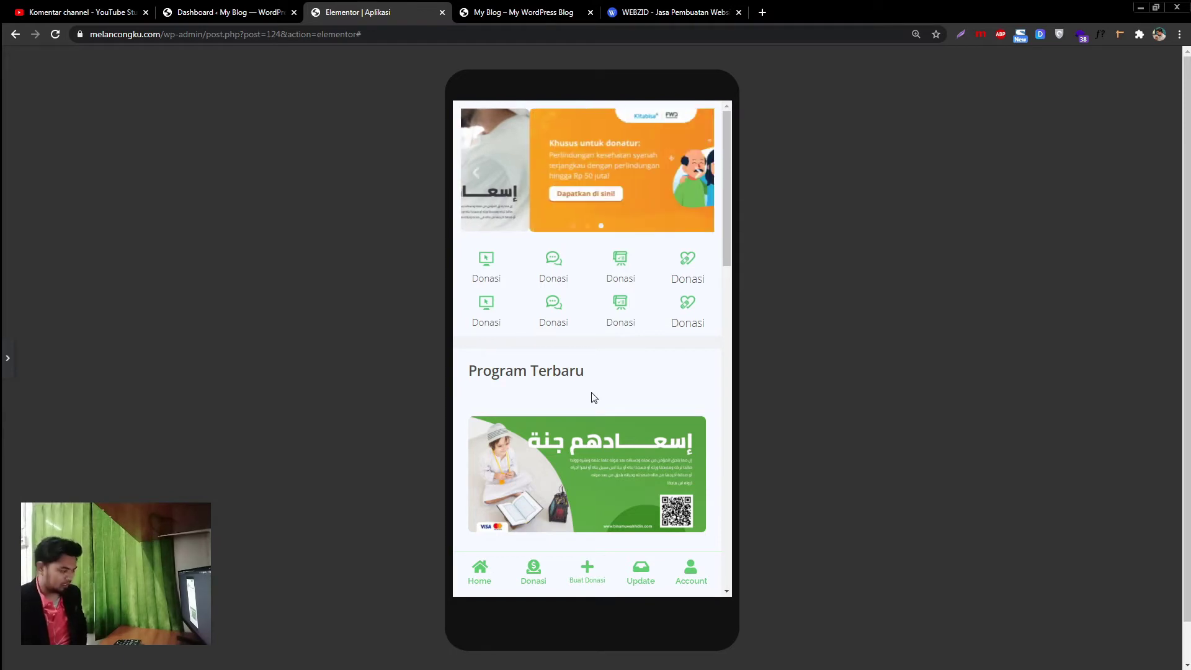
click(5, 363)
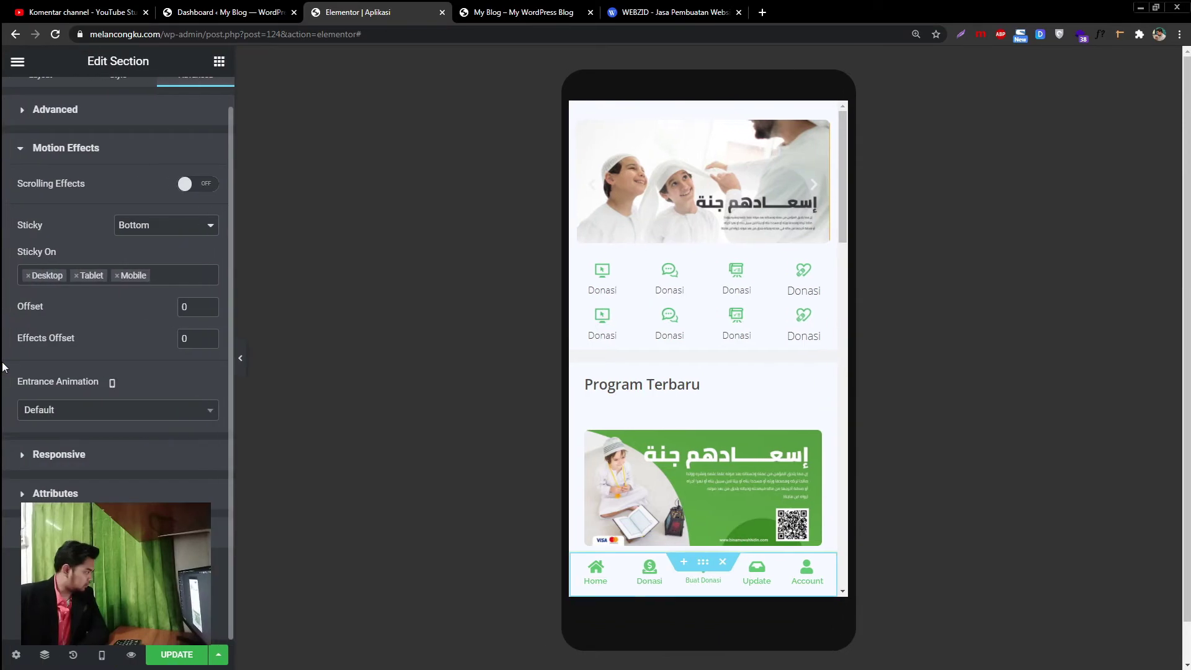
click(240, 360)
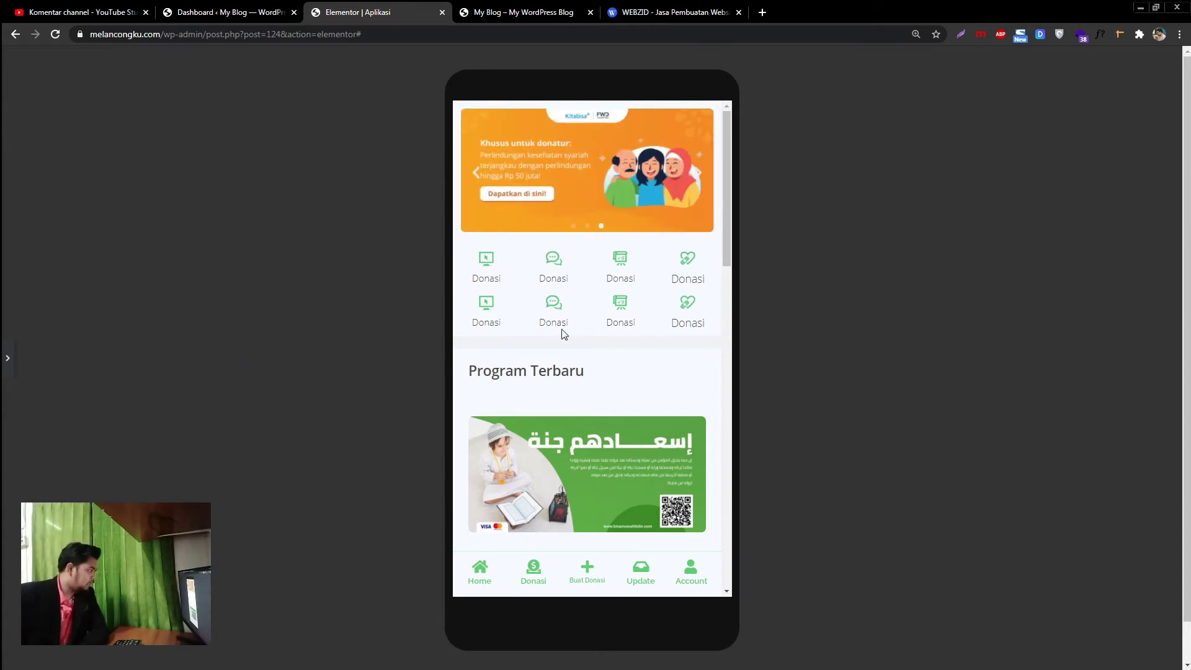
scroll(481, 430, down, 8)
scroll(493, 428, up, 8)
click(6, 362)
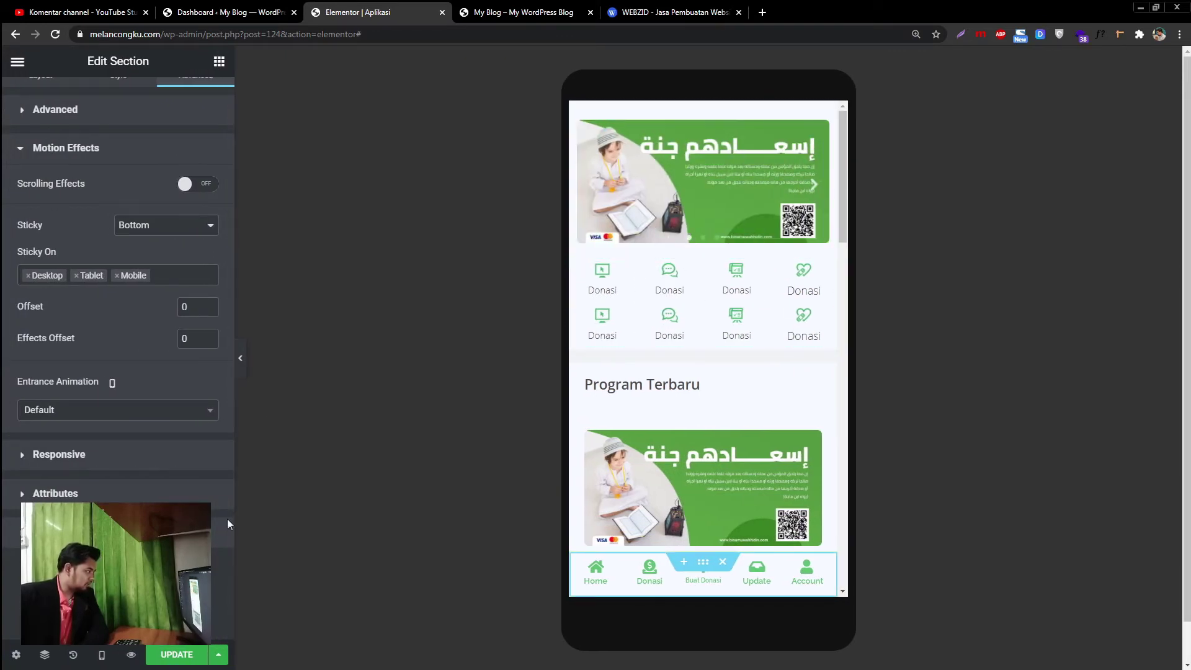
Switch the responsive preview back to desktop and look through the page down to the footer navigation.
click(101, 656)
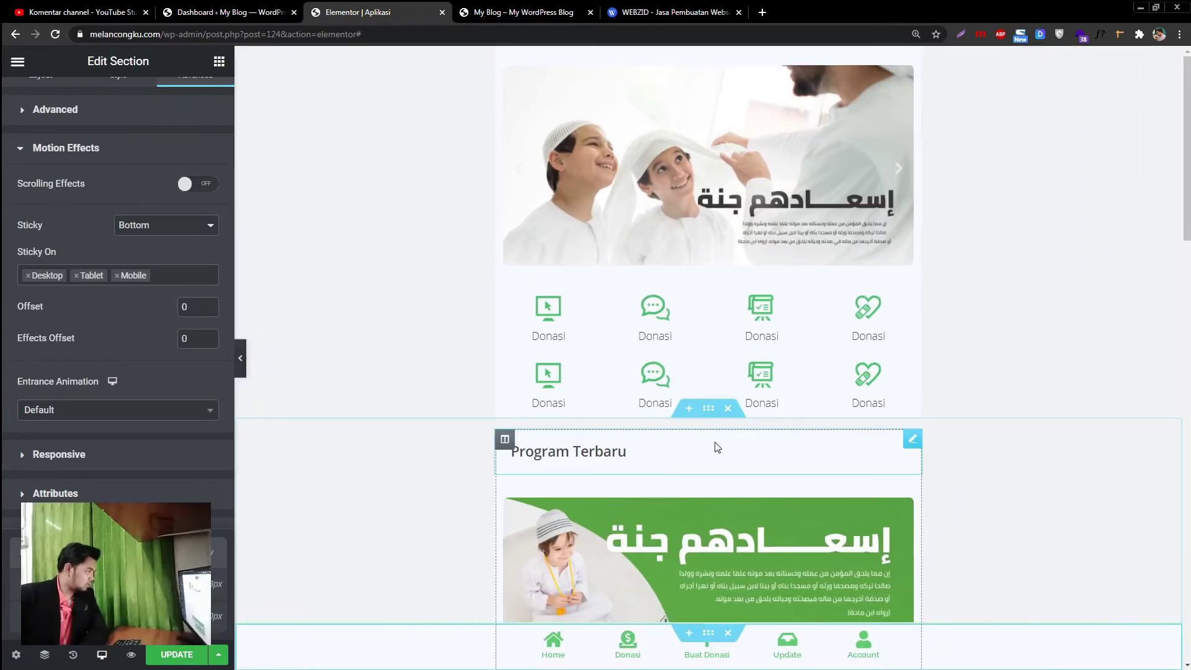
scroll(680, 337, down, 3)
scroll(680, 336, up, 3)
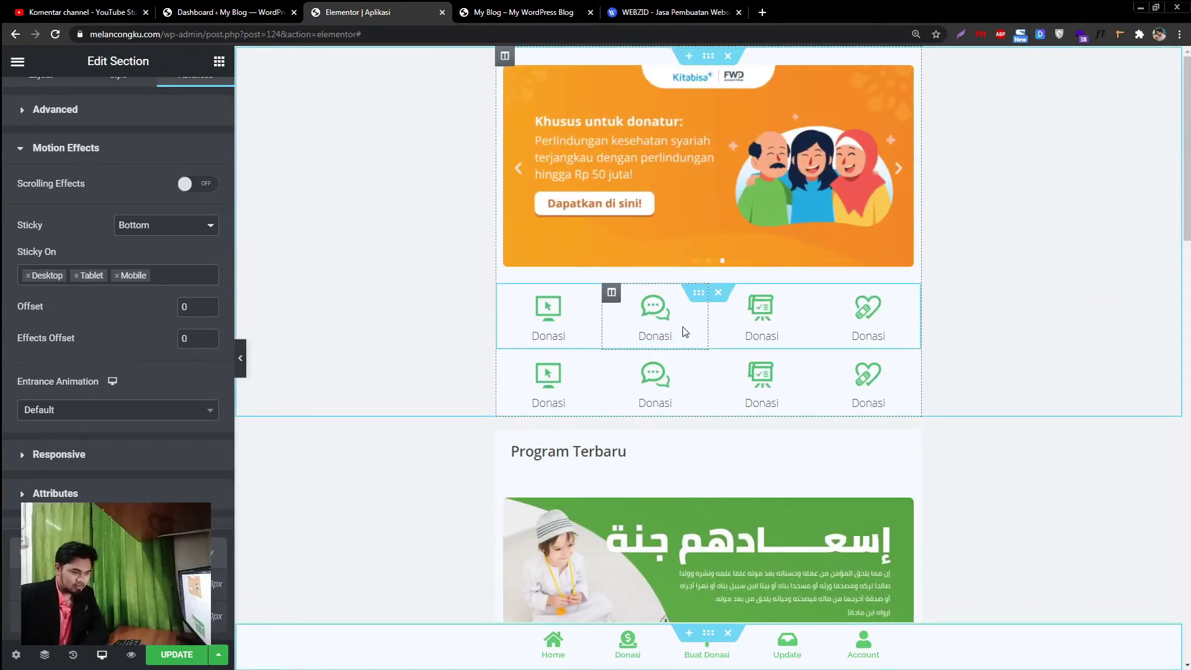
scroll(720, 497, down, 2)
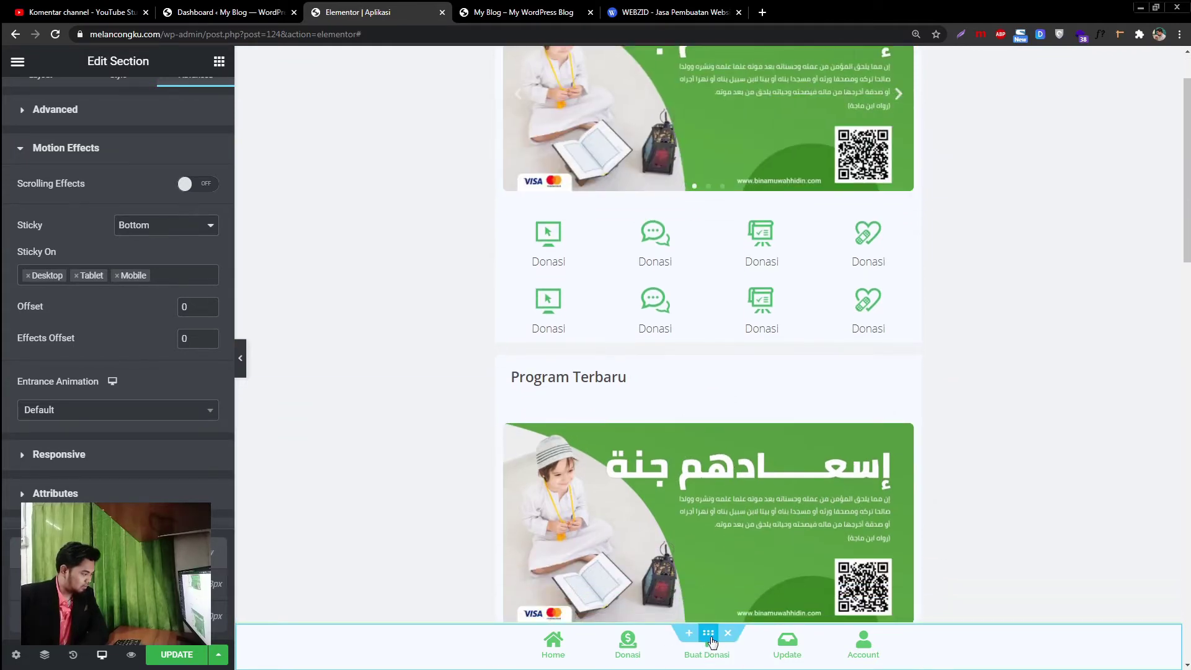
scroll(713, 633, down, 15)
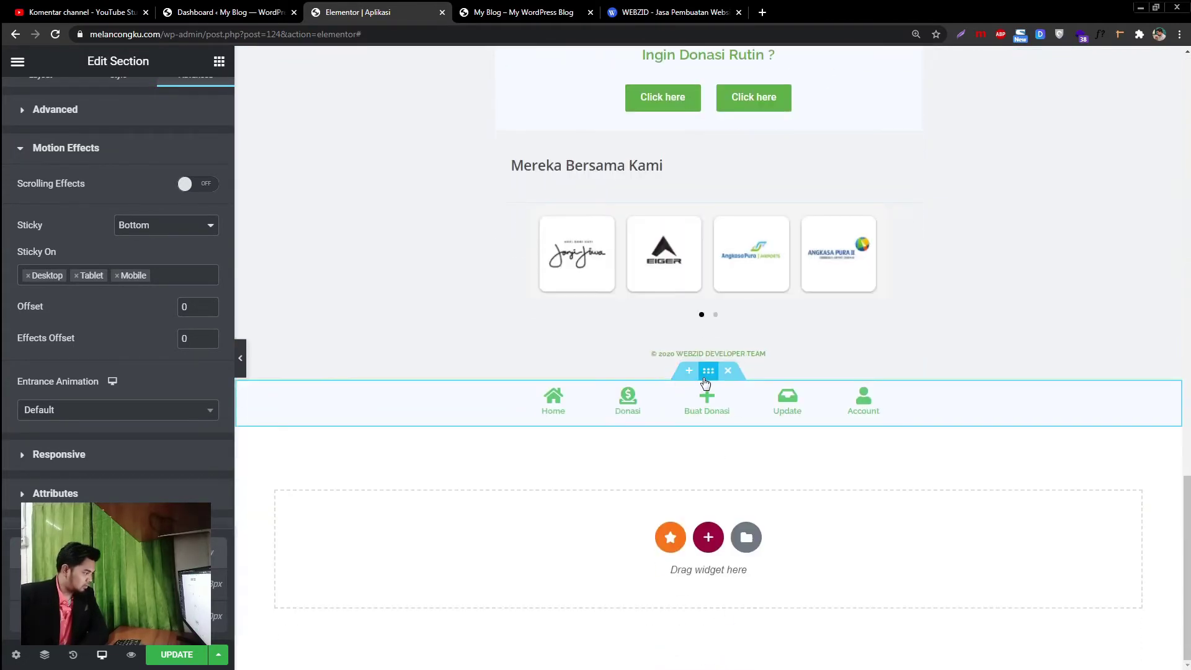
click(708, 537)
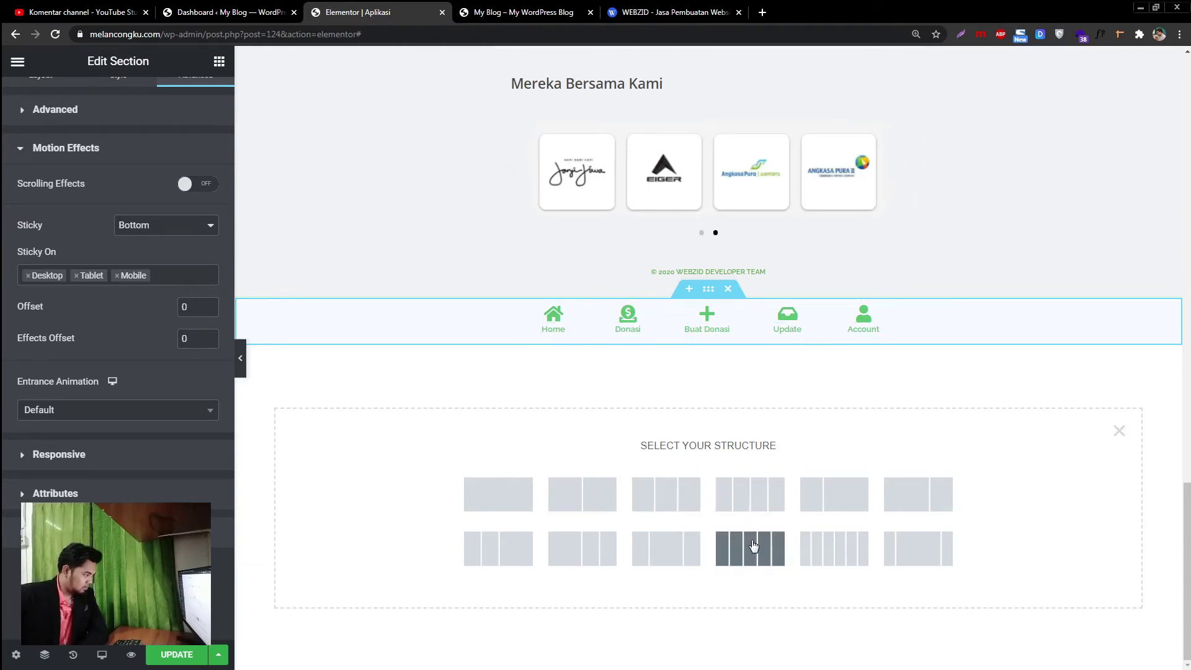
click(744, 491)
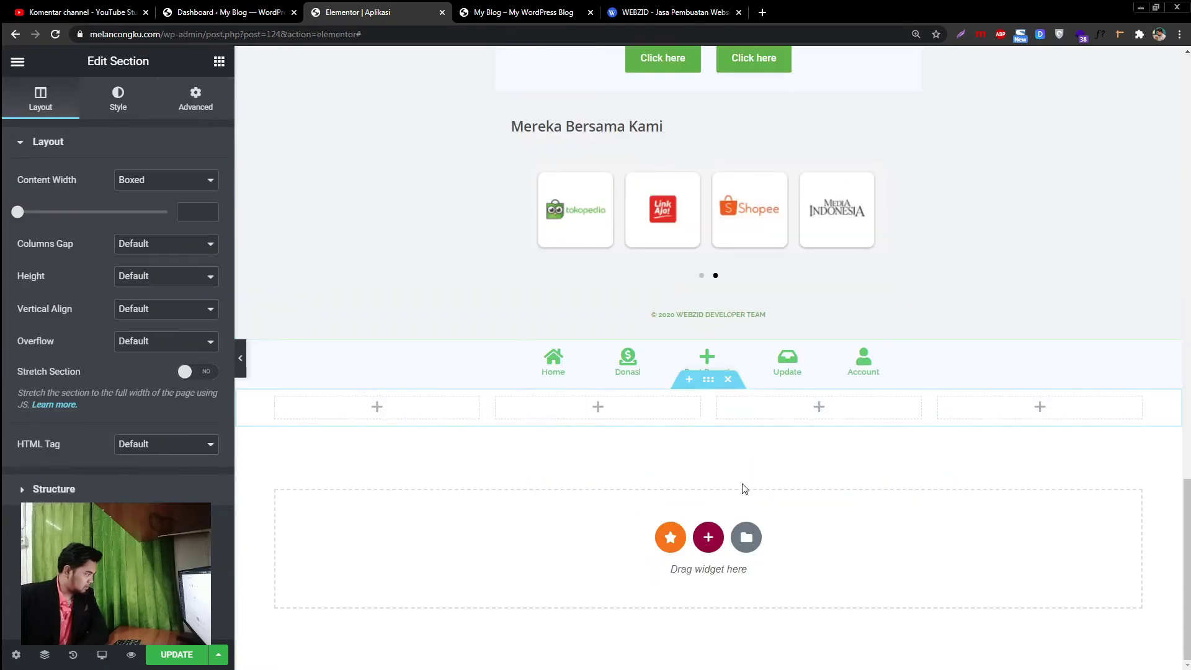
right_click(276, 400)
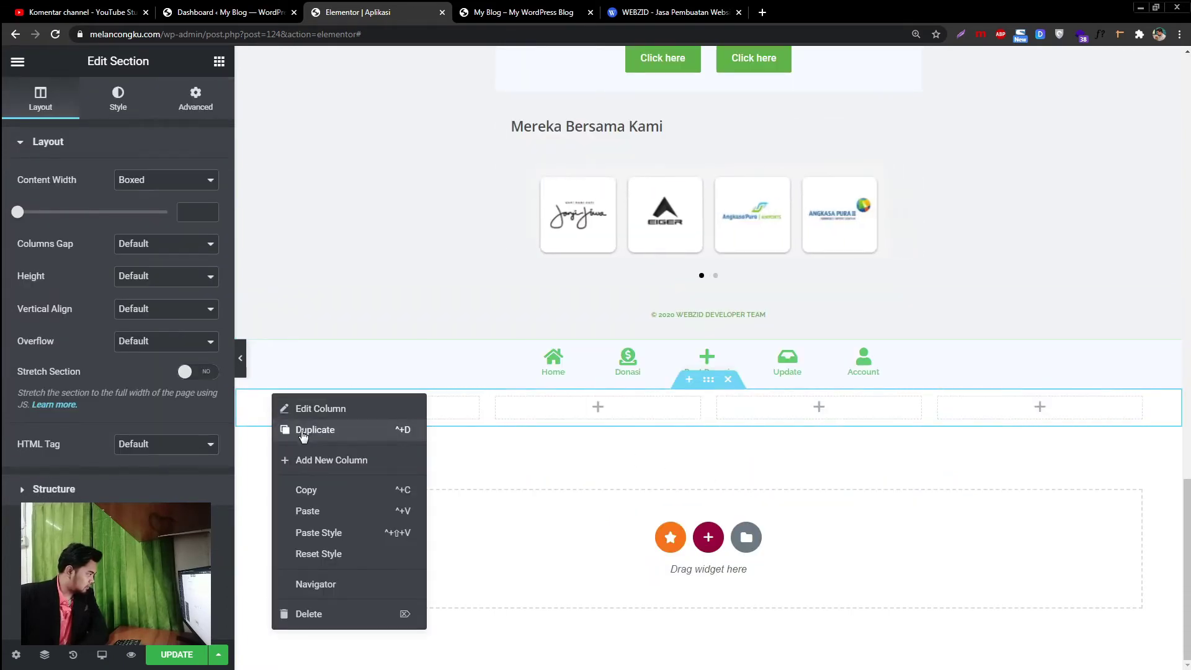
click(304, 426)
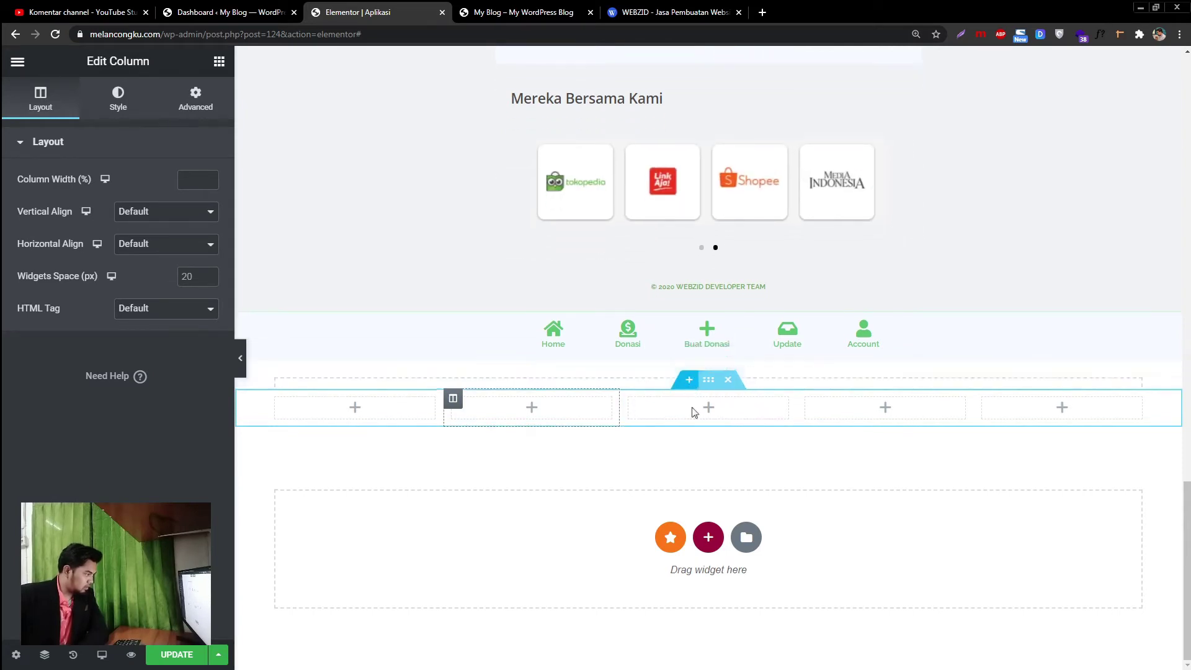
click(690, 382)
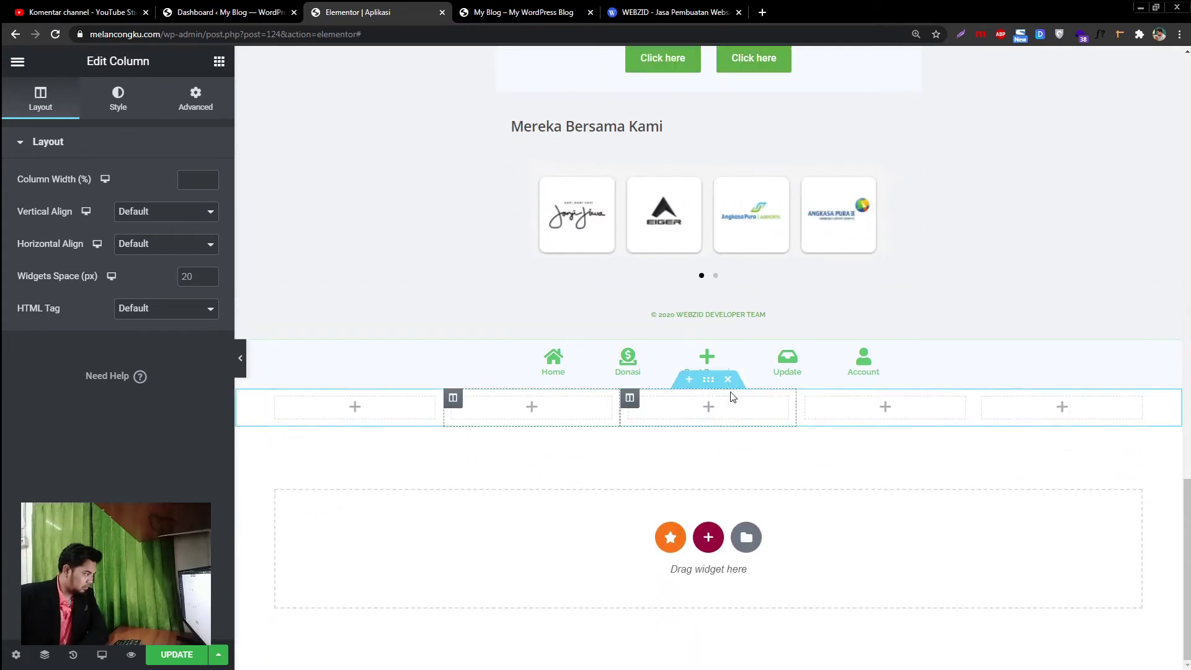
click(729, 381)
Add a single-column section below the footer navigation containing a centre-aligned Nav Menu widget.
click(708, 537)
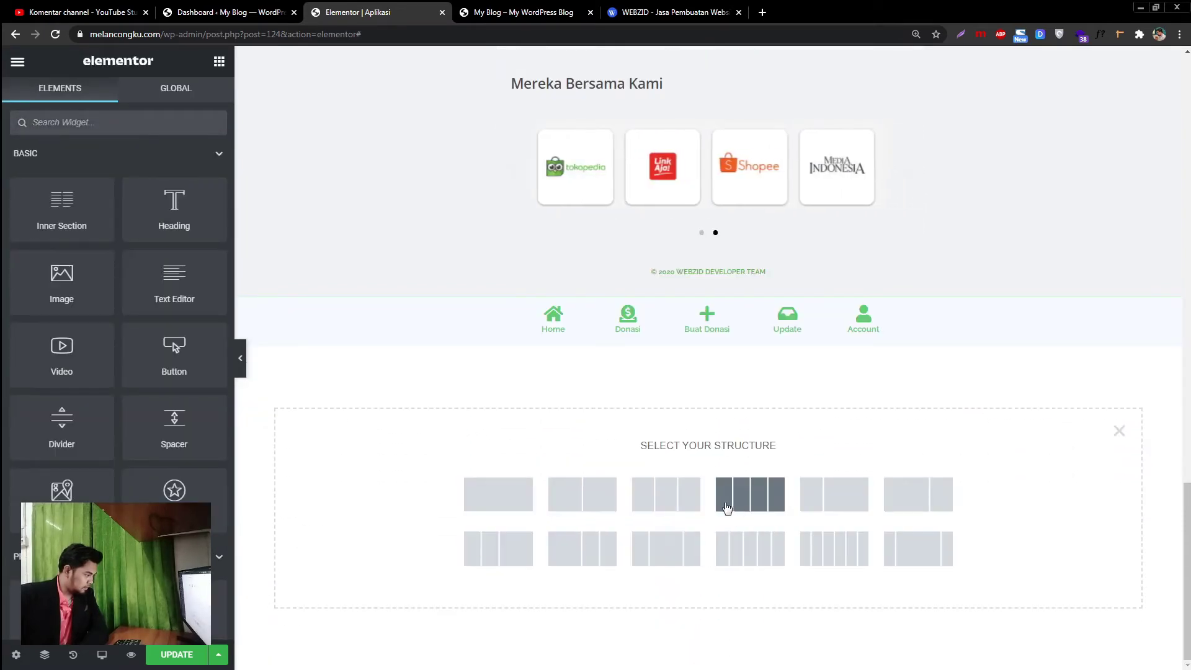
click(497, 509)
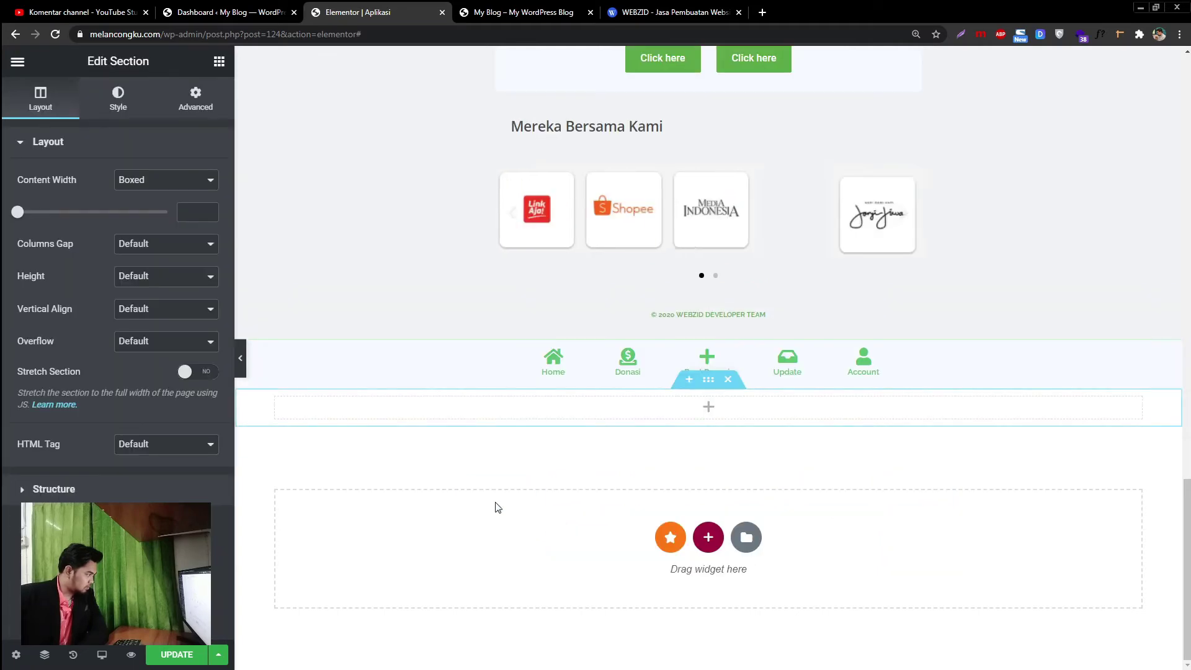
click(218, 62)
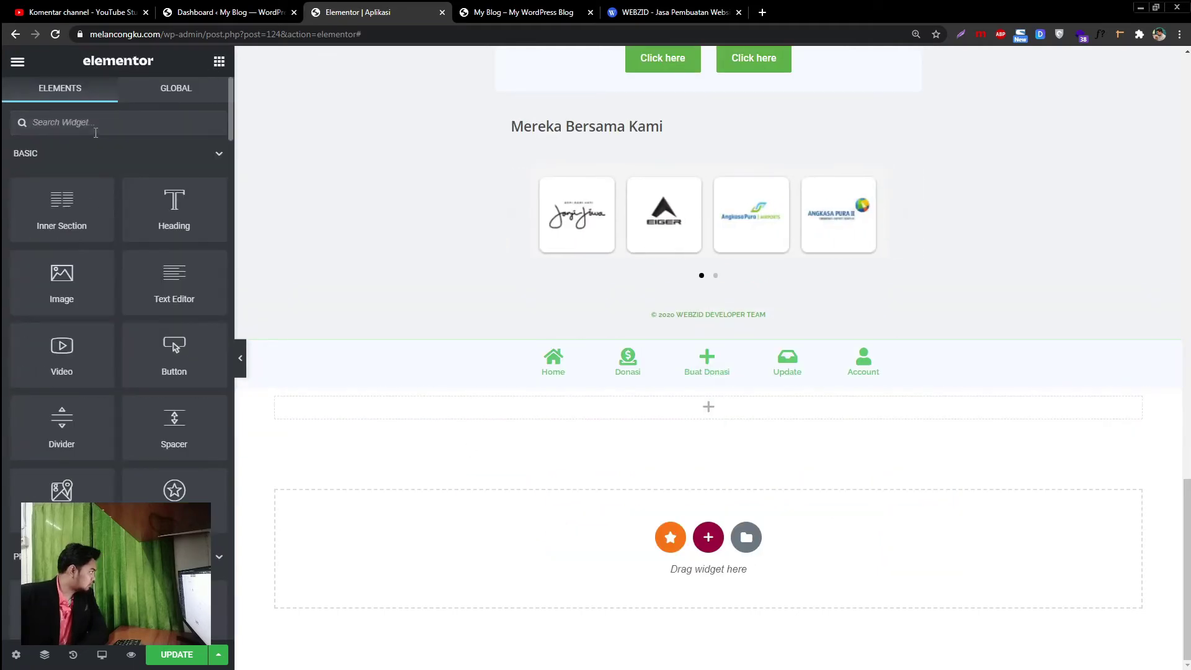
text(menu)
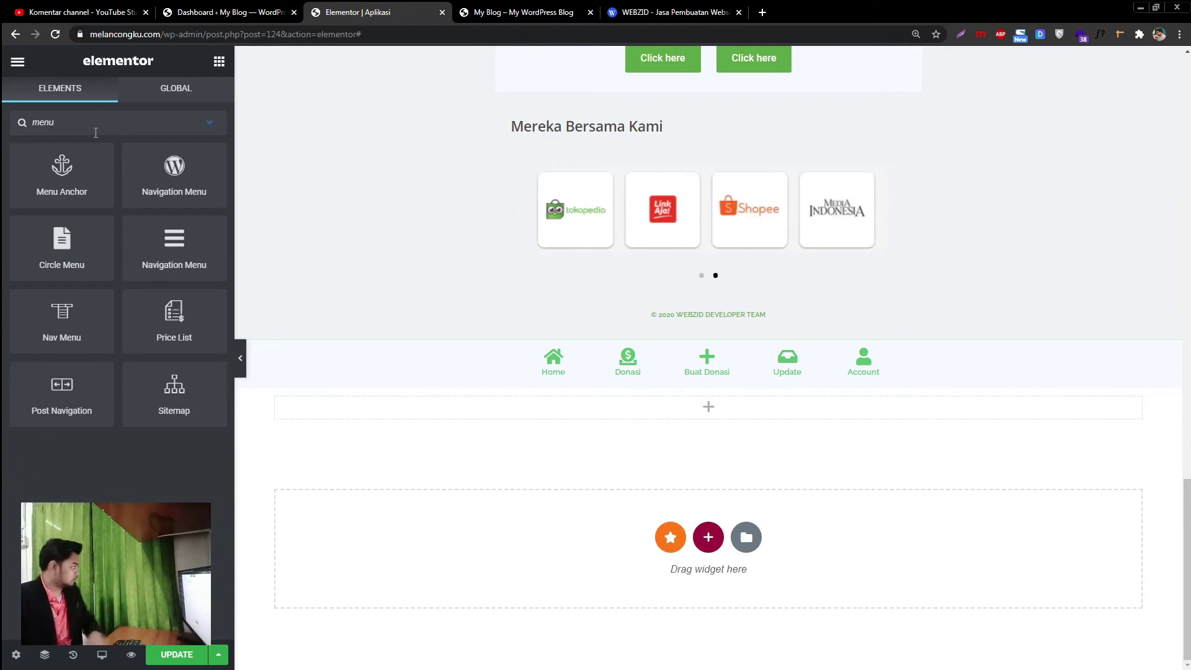
drag(742, 441, 742, 420)
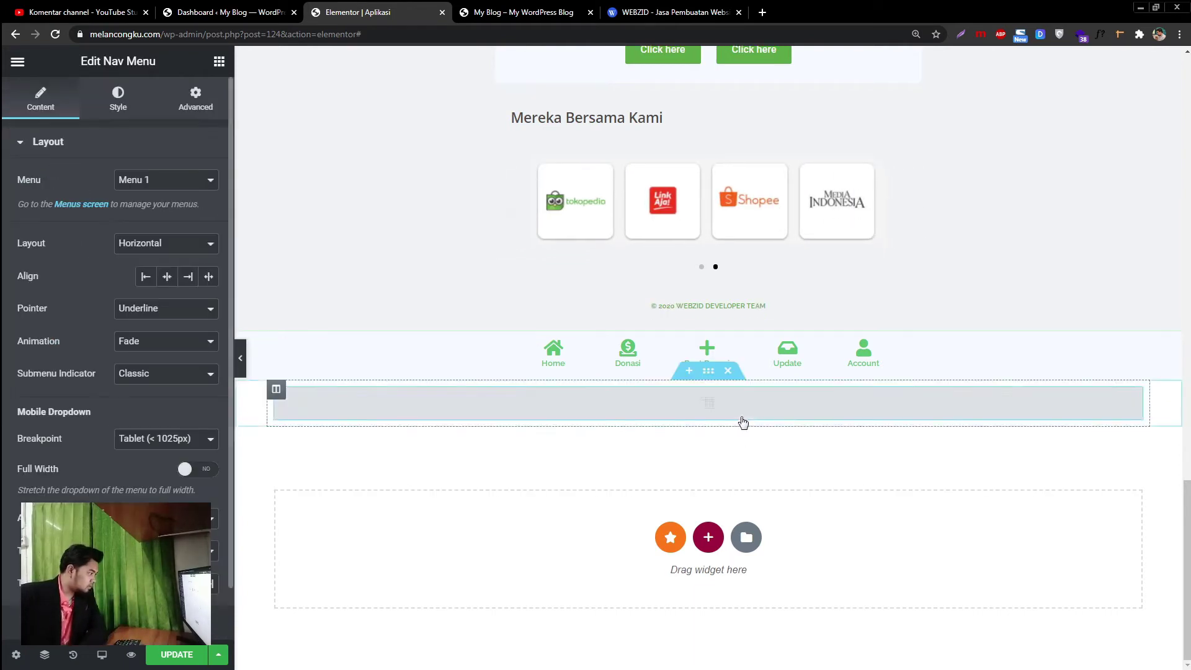
click(166, 277)
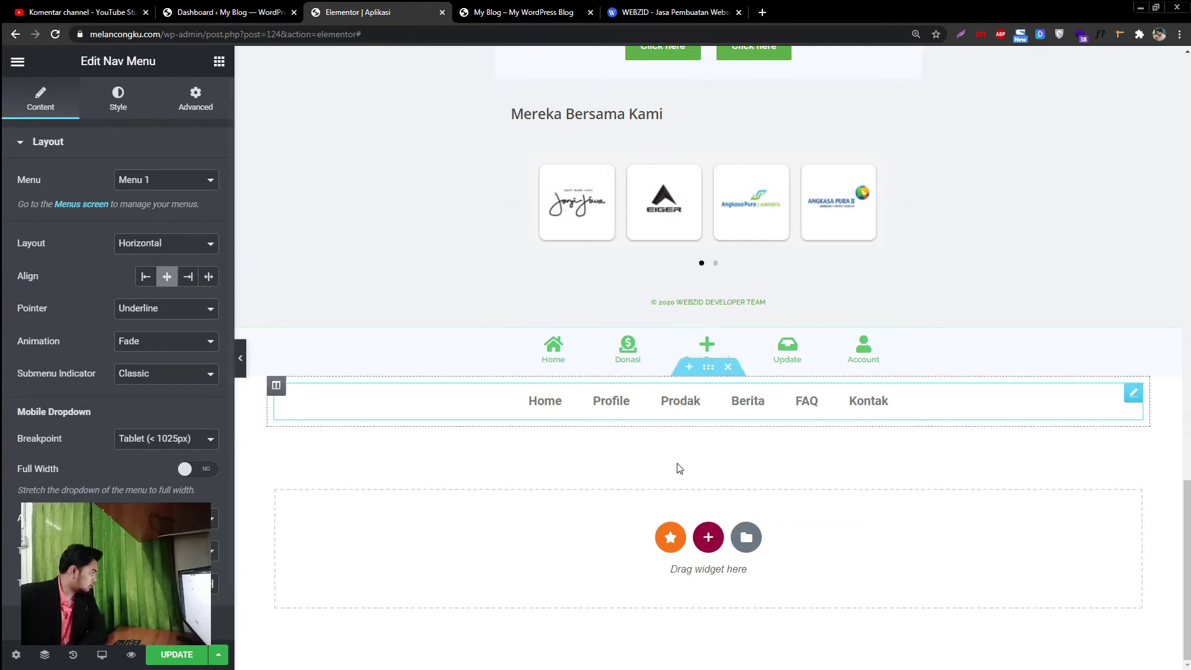
Give the Nav Menu's section a classic background in dark red #2F0A0A.
click(707, 368)
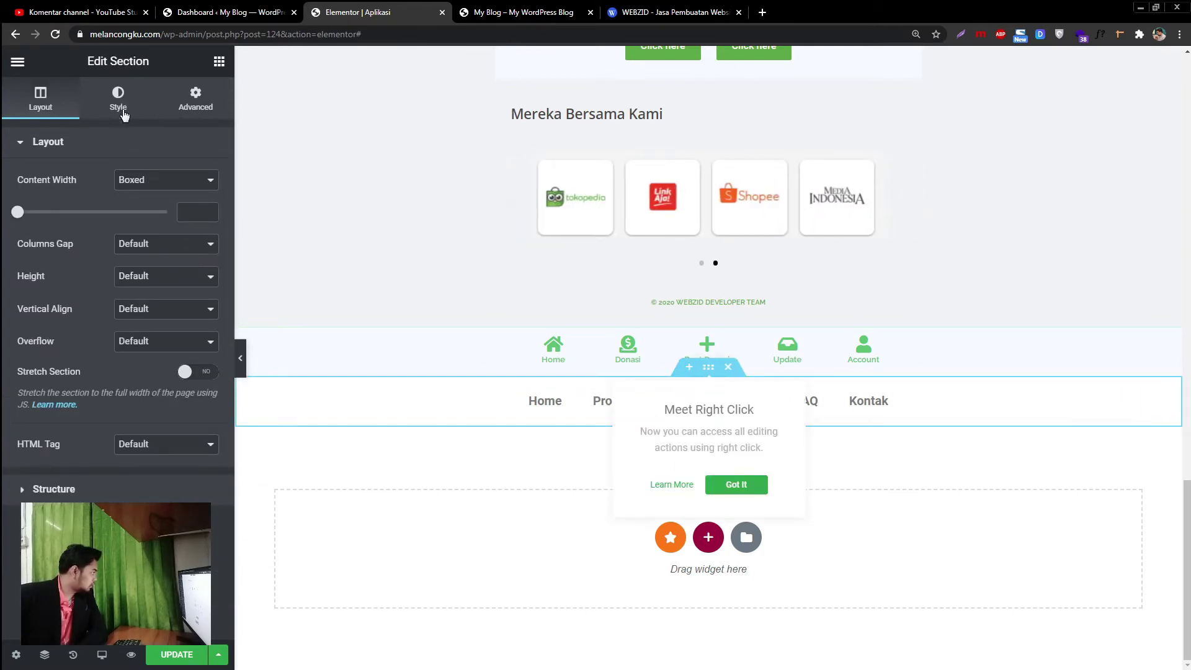
click(124, 112)
click(146, 213)
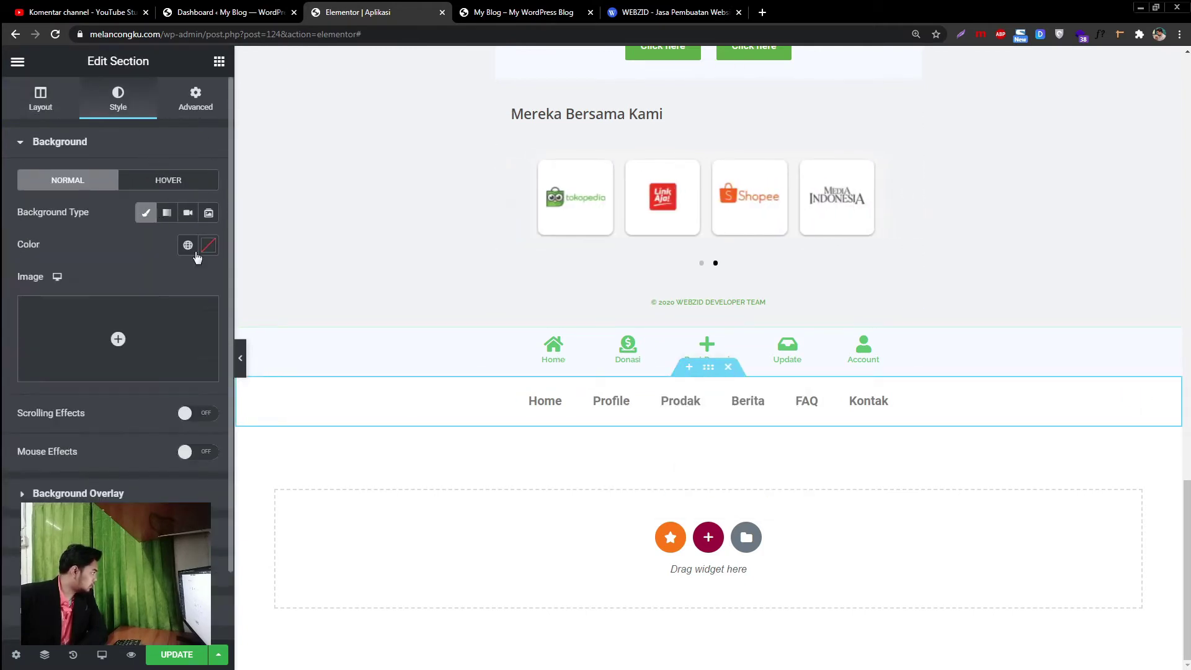
click(208, 245)
click(167, 407)
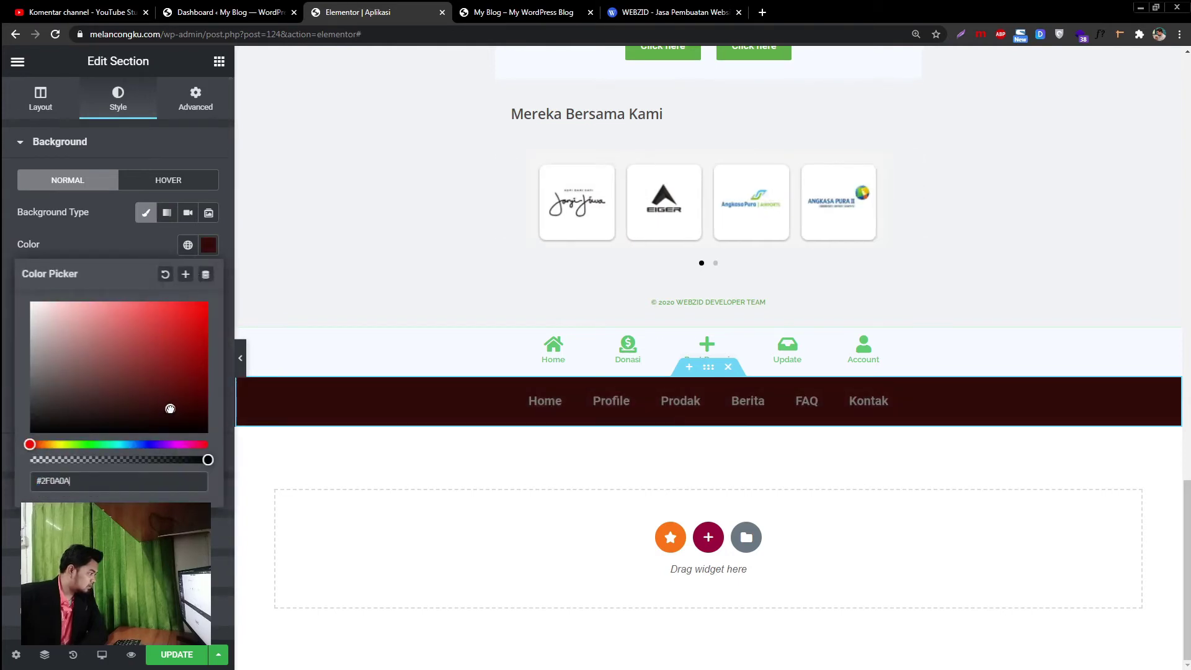
click(106, 209)
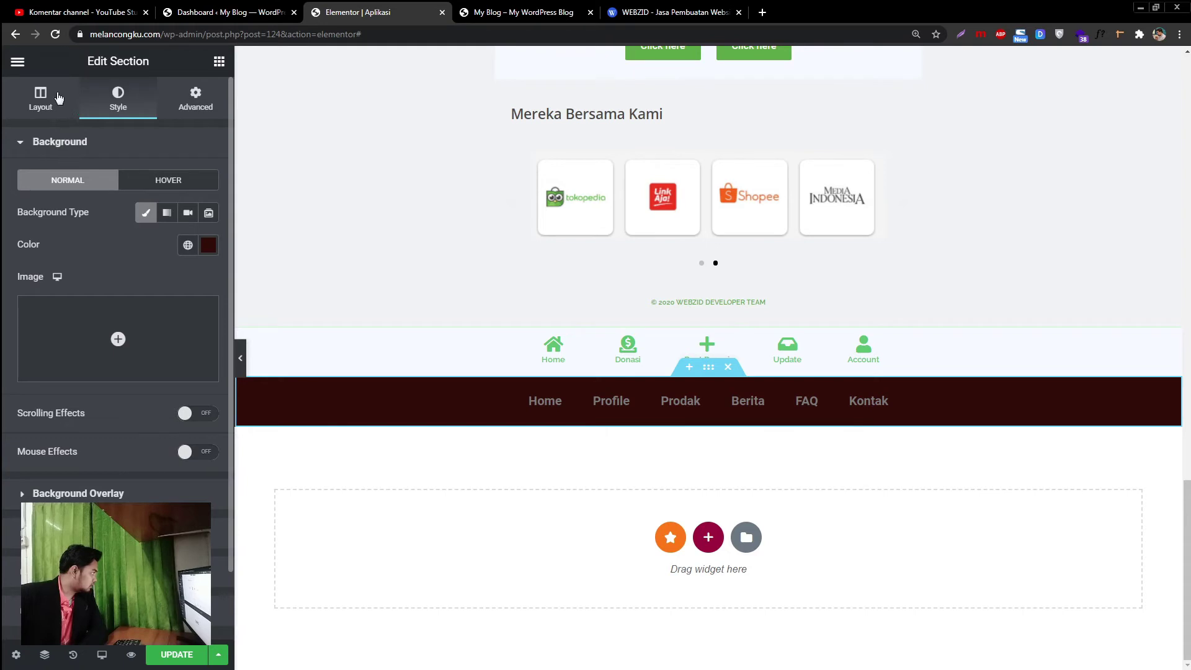
Set the Nav Menu widget's normal text color to white.
click(624, 405)
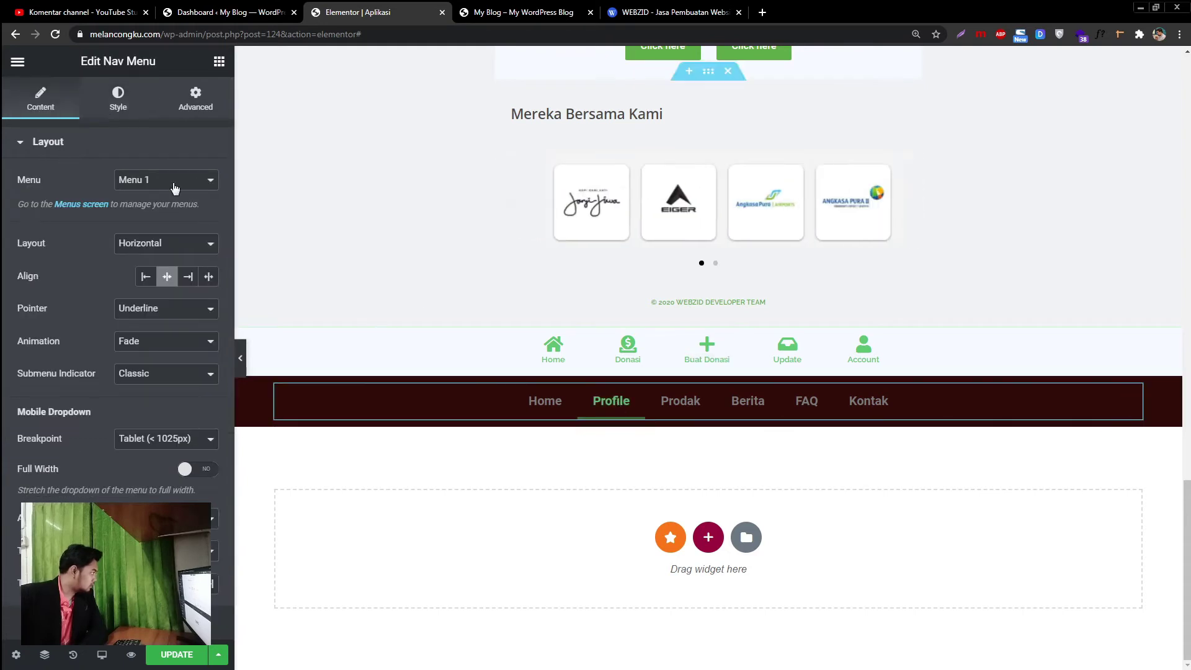
click(121, 106)
click(208, 246)
drag(90, 322, 22, 304)
Examine how the new menu section behaves while moving around the lower part of the page with the editing panel hidden.
click(240, 358)
scroll(519, 415, up, 7)
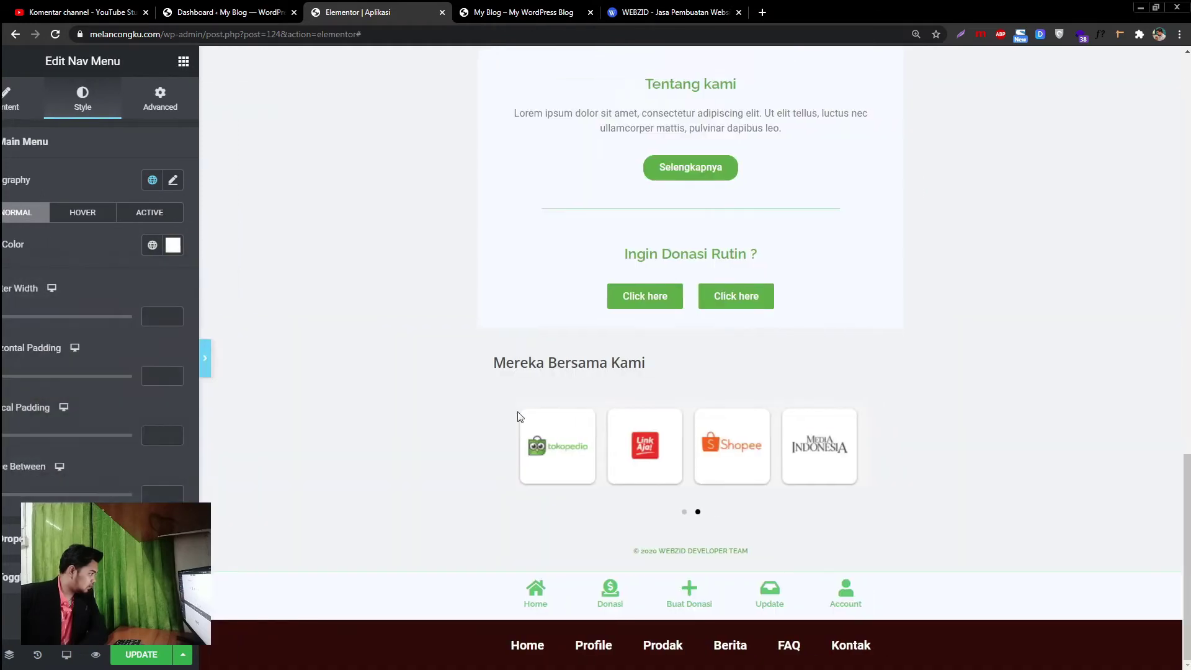
scroll(687, 462, down, 3)
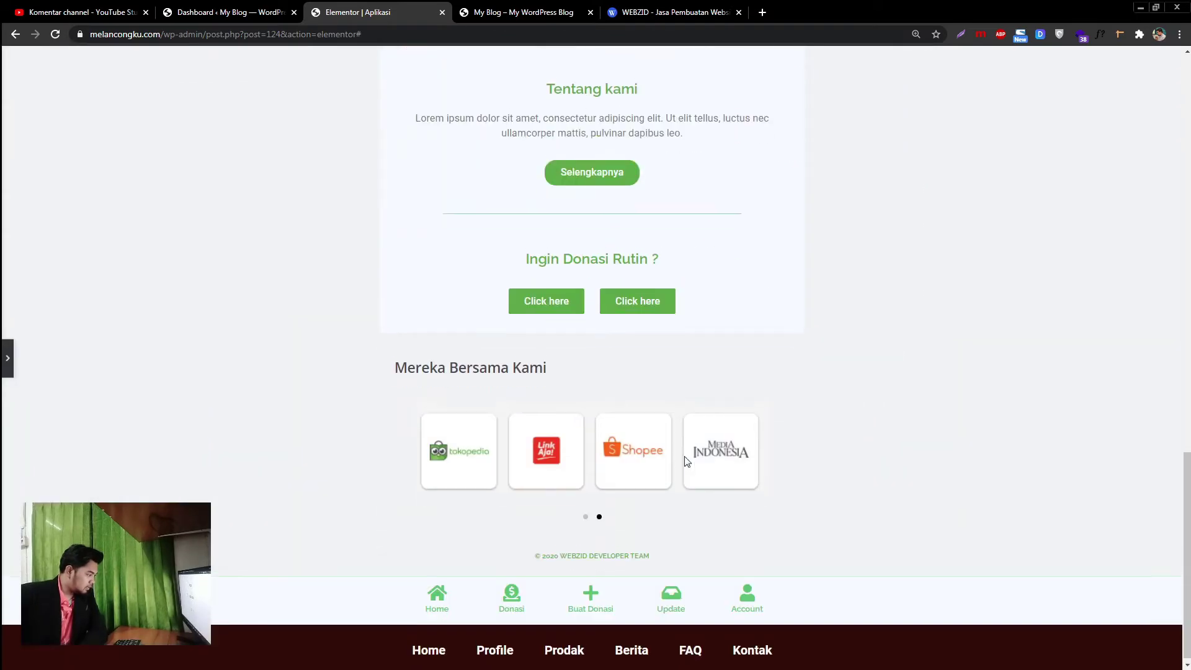
scroll(686, 461, up, 3)
scroll(687, 462, down, 3)
scroll(685, 461, up, 3)
scroll(683, 460, down, 3)
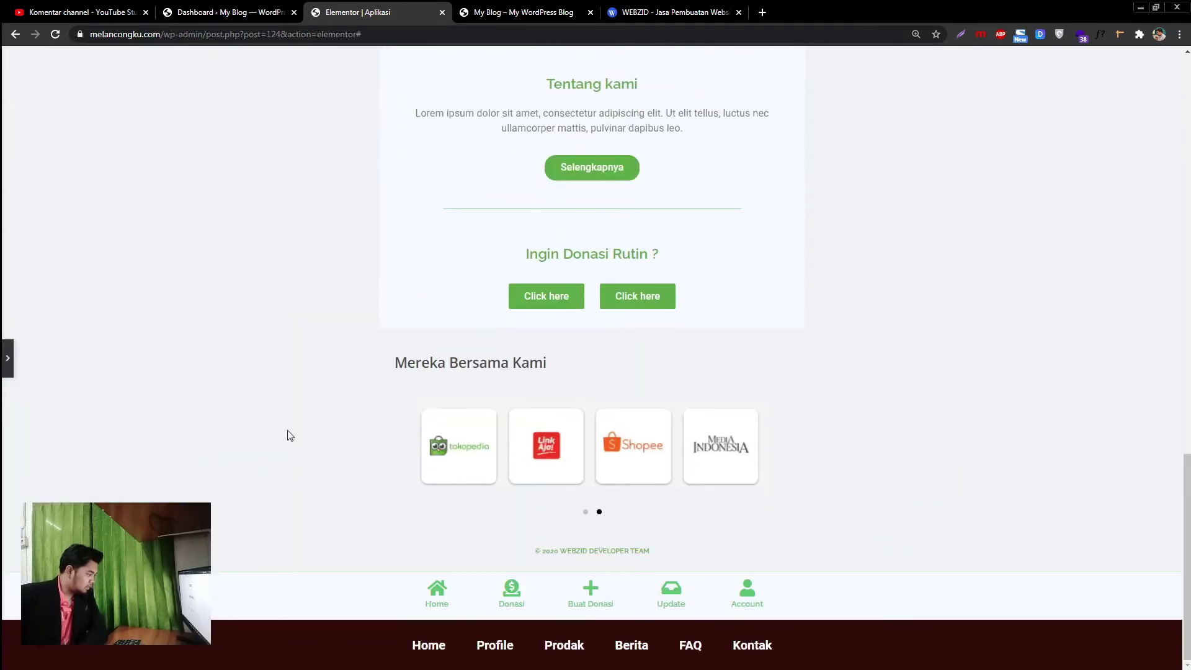
Show the editing panel again and set the dark red menu section's Sticky motion effect to Bottom.
click(5, 372)
scroll(718, 500, down, 2)
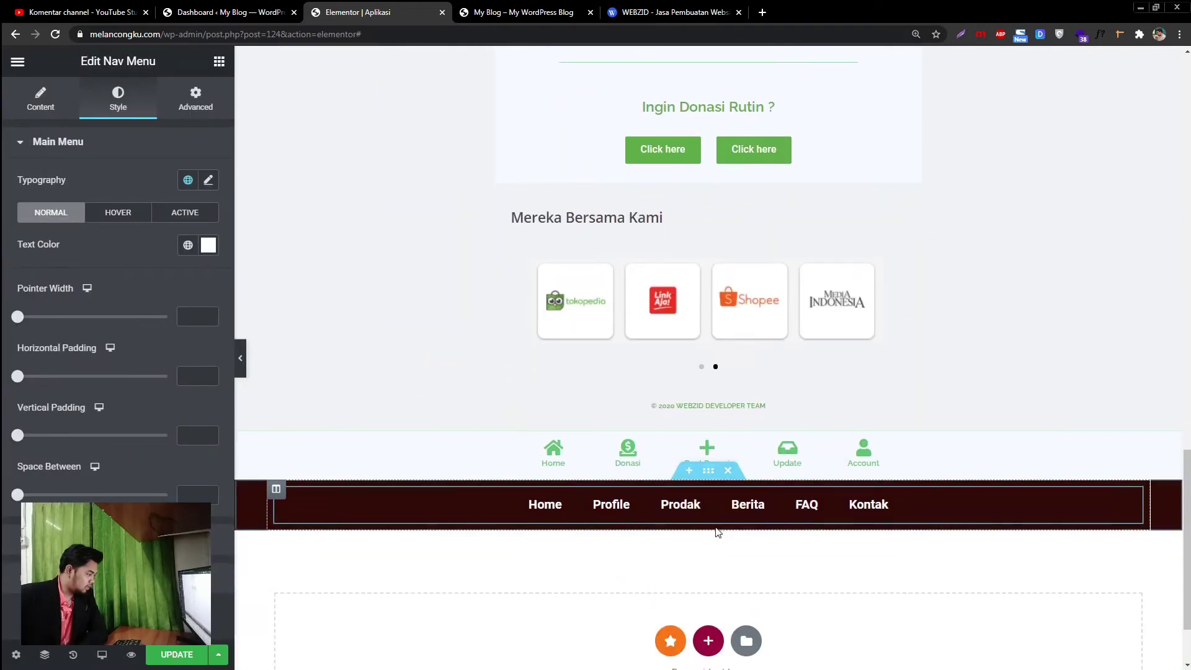
click(701, 481)
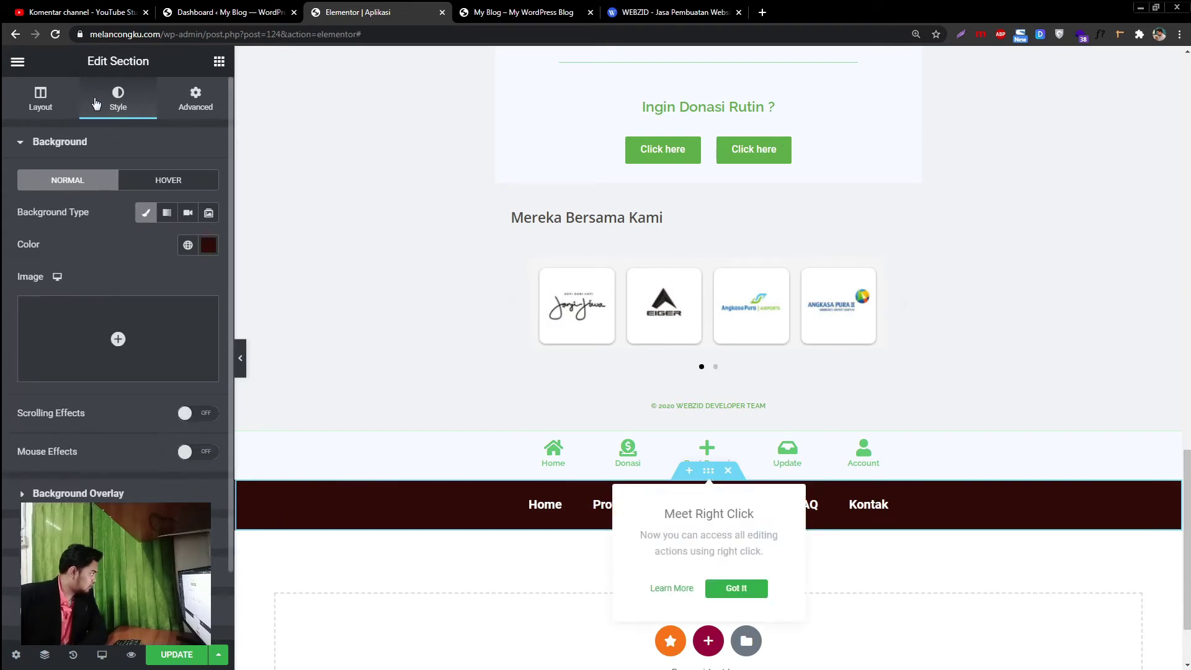
click(195, 107)
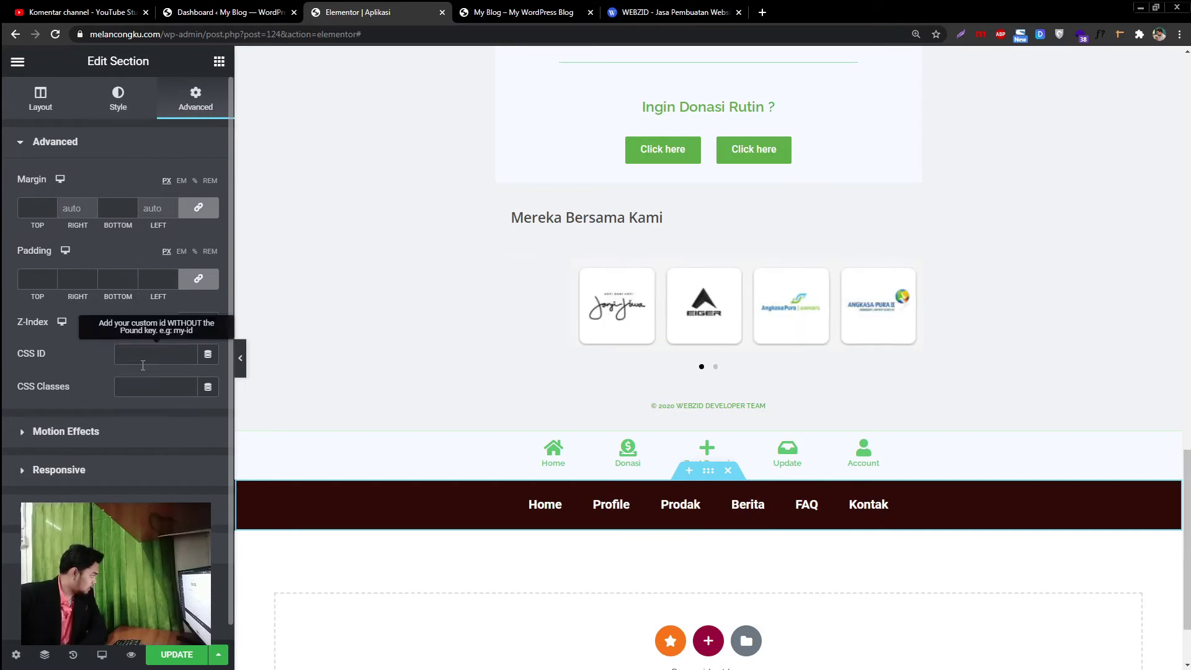
click(124, 437)
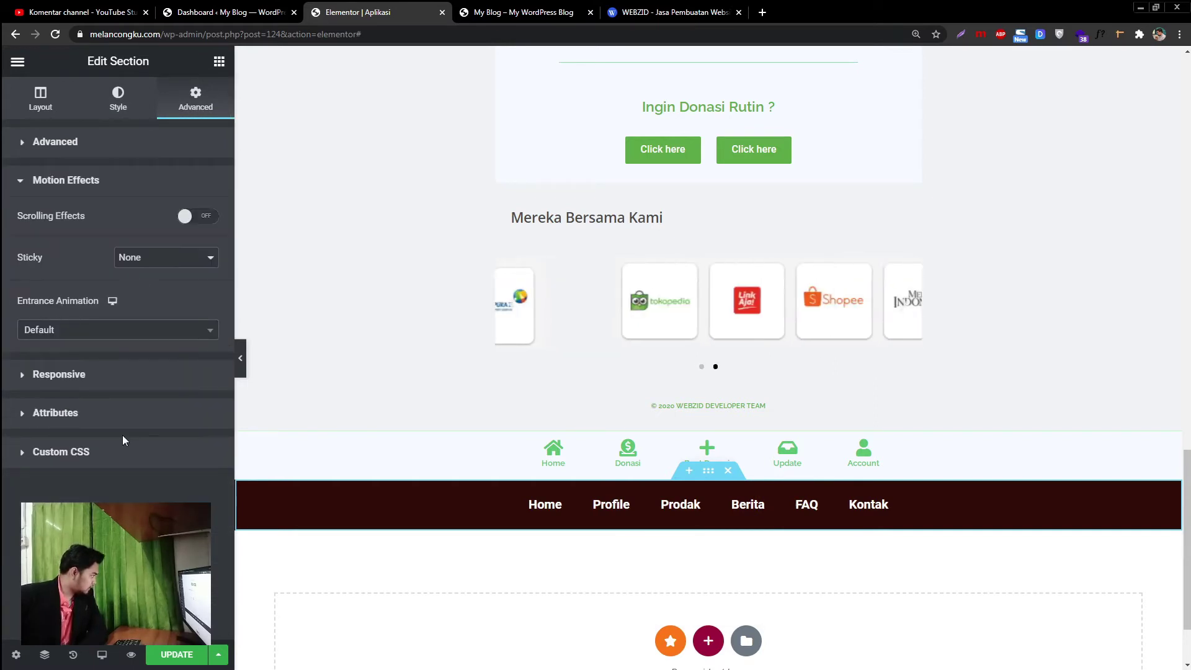
click(146, 263)
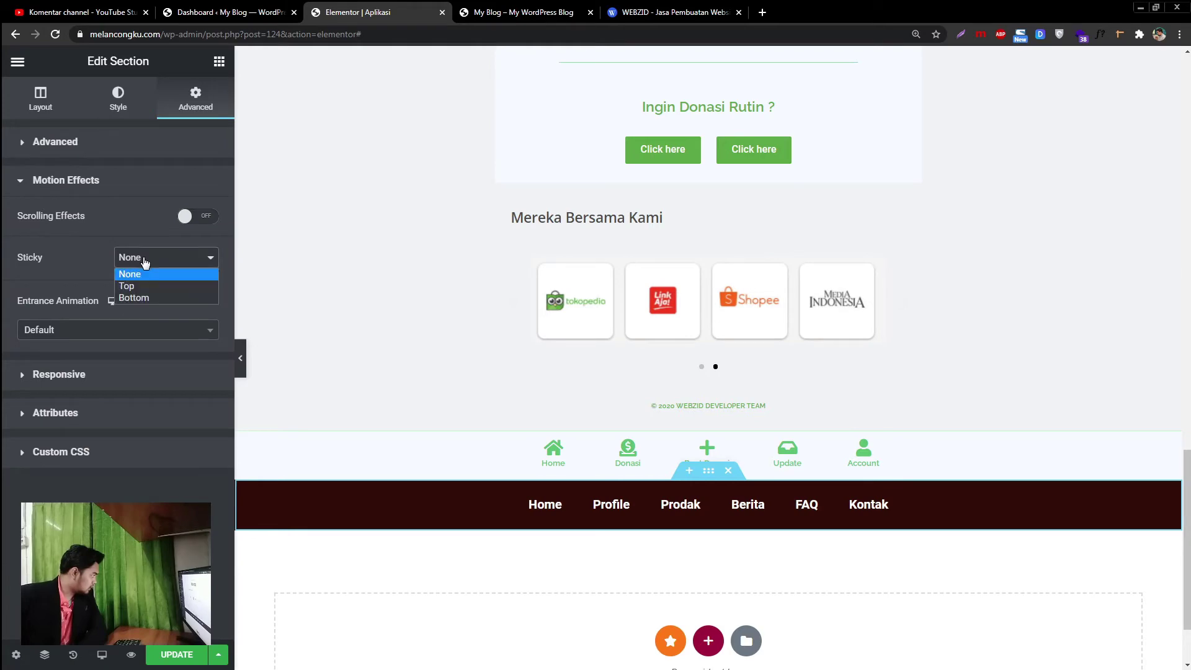
click(147, 298)
Hide the editing panel and check how the dark red menu bar sticks while moving through the whole page.
click(246, 365)
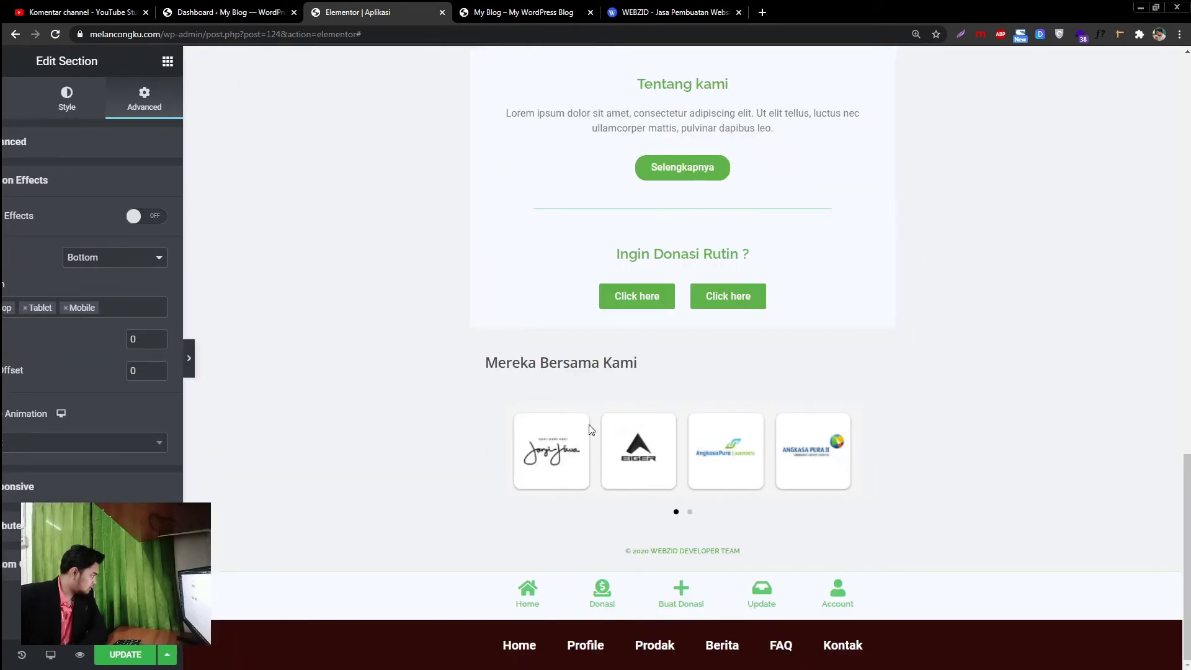
scroll(628, 437, up, 10)
scroll(628, 440, up, 5)
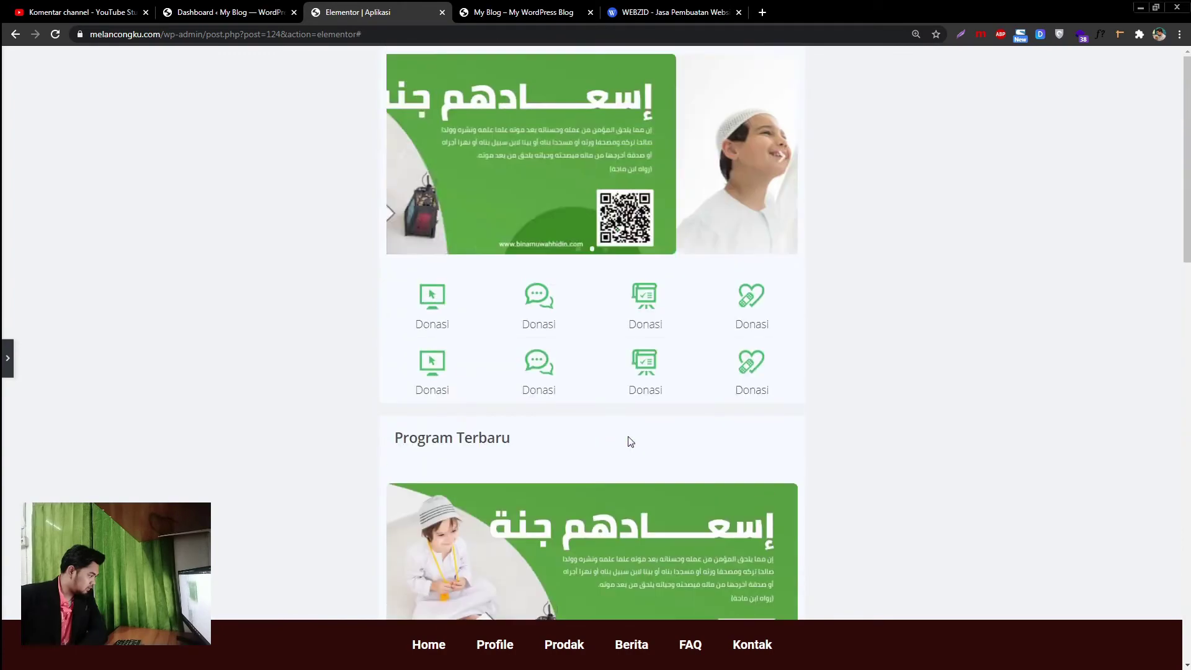
scroll(627, 440, down, 12)
scroll(630, 441, up, 10)
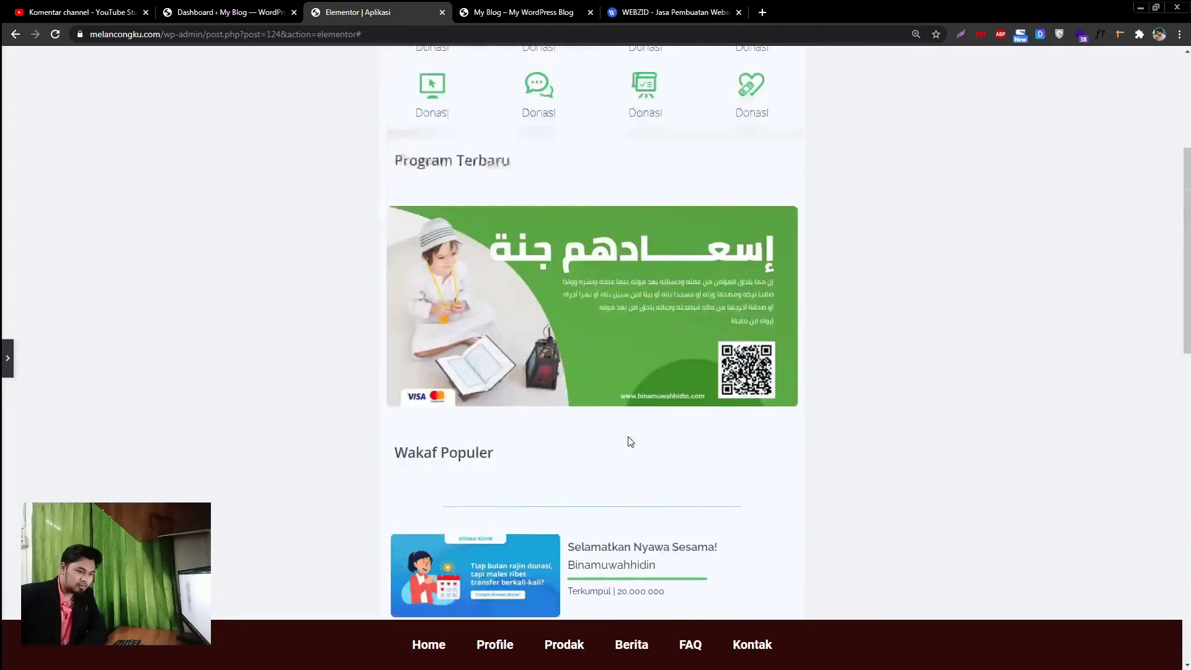
Examine the dark red menu bar's bottom position against the content from the banner down to Mereka Bersama Kami and back.
scroll(630, 440, down, 15)
scroll(628, 437, up, 15)
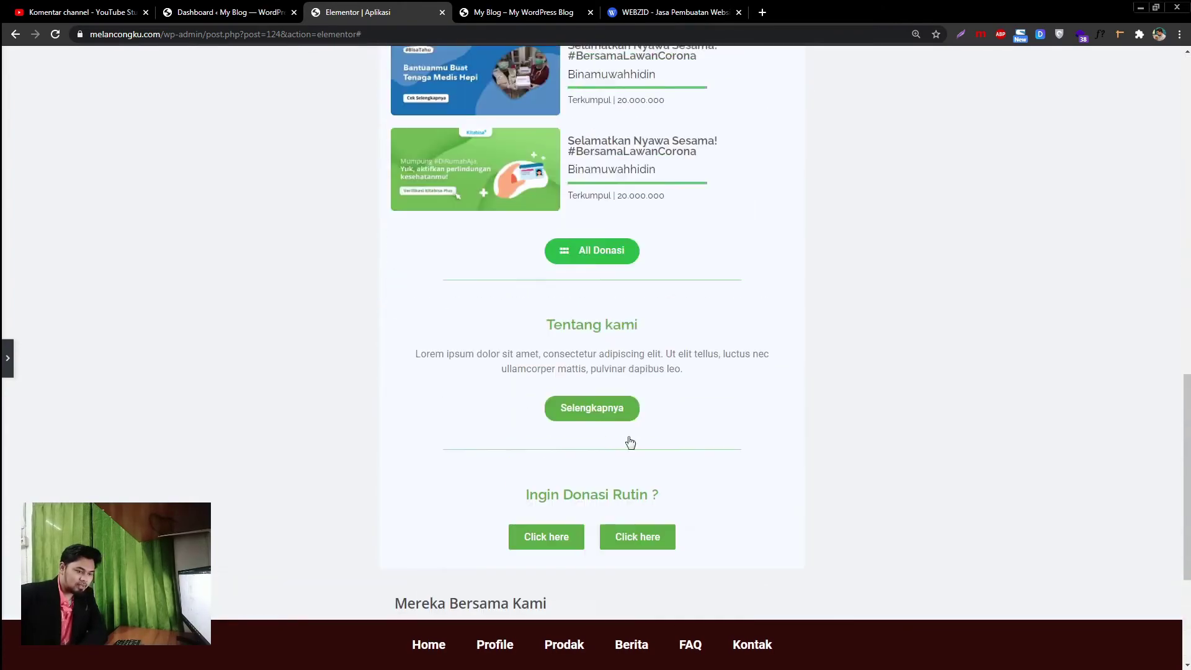
scroll(627, 441, up, 2)
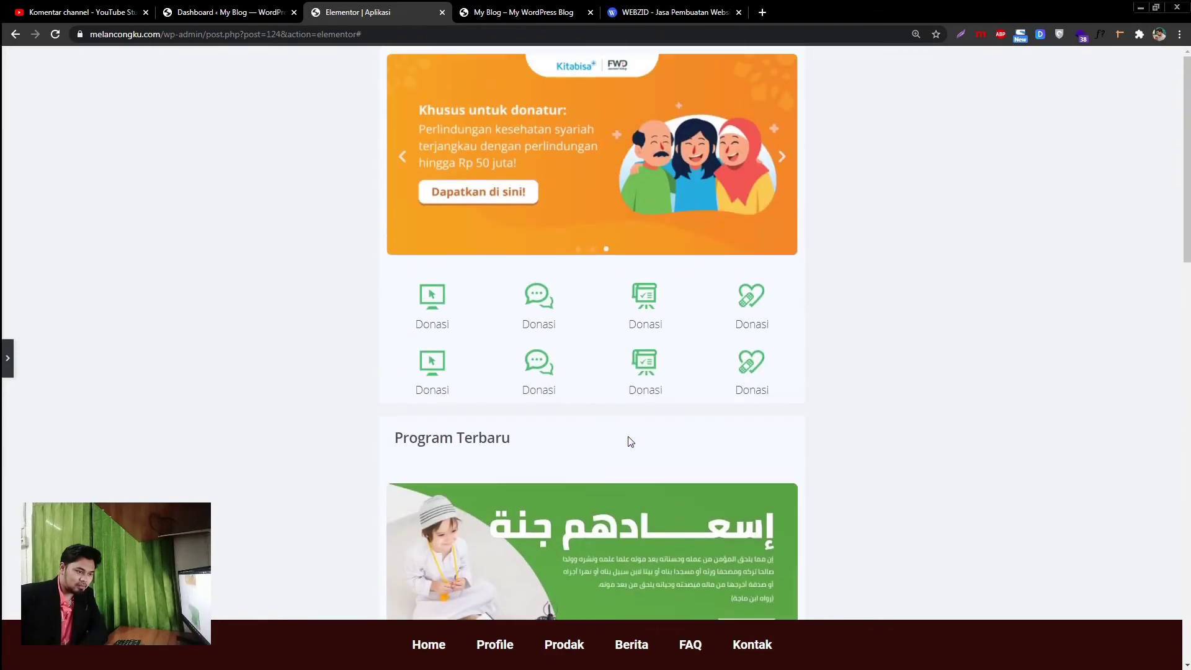
scroll(629, 438, down, 13)
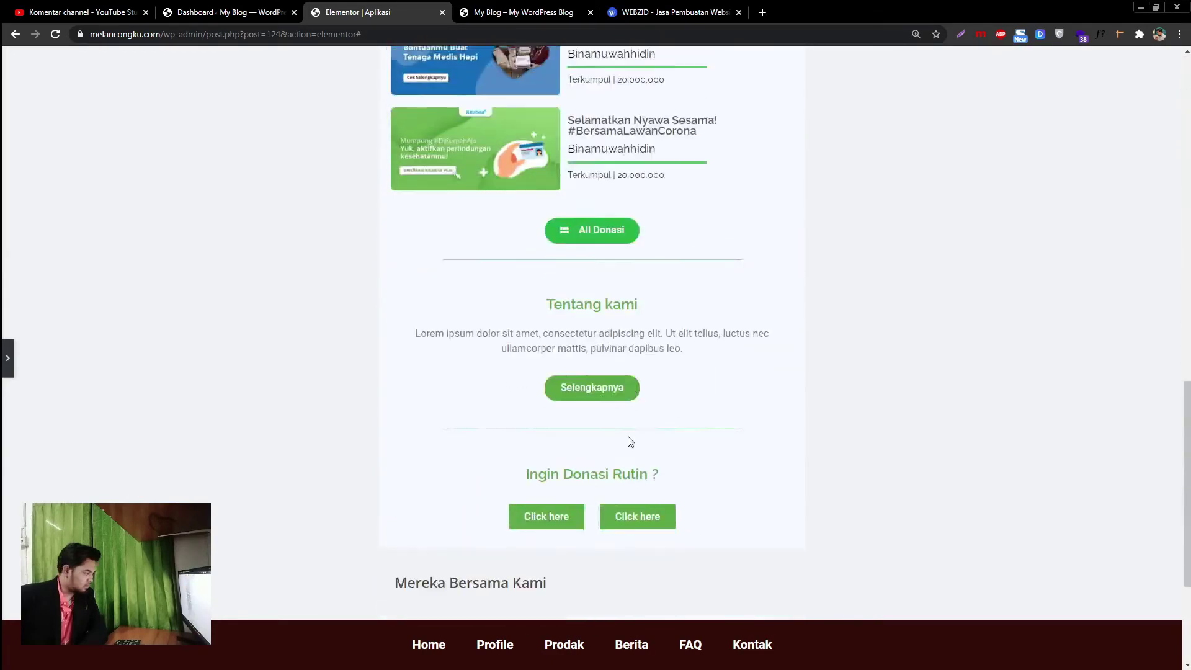
scroll(629, 438, up, 7)
scroll(630, 440, up, 6)
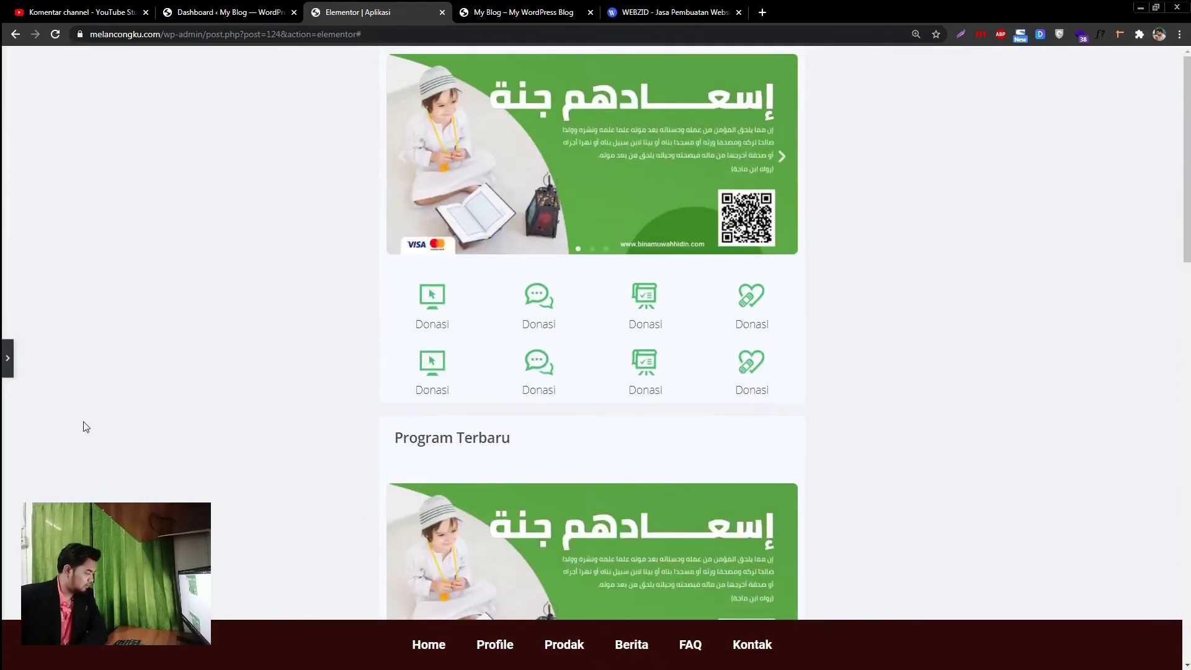
Show the editing panel and delete the dark red Nav Menu section from the page.
click(8, 358)
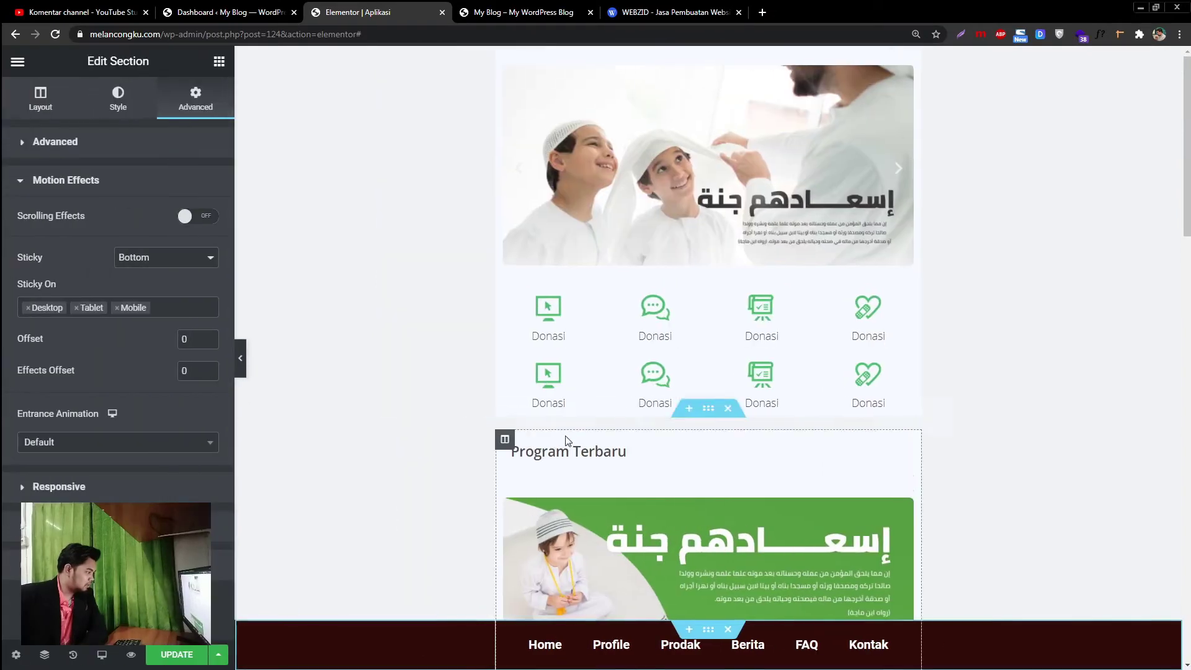
scroll(566, 440, down, 2)
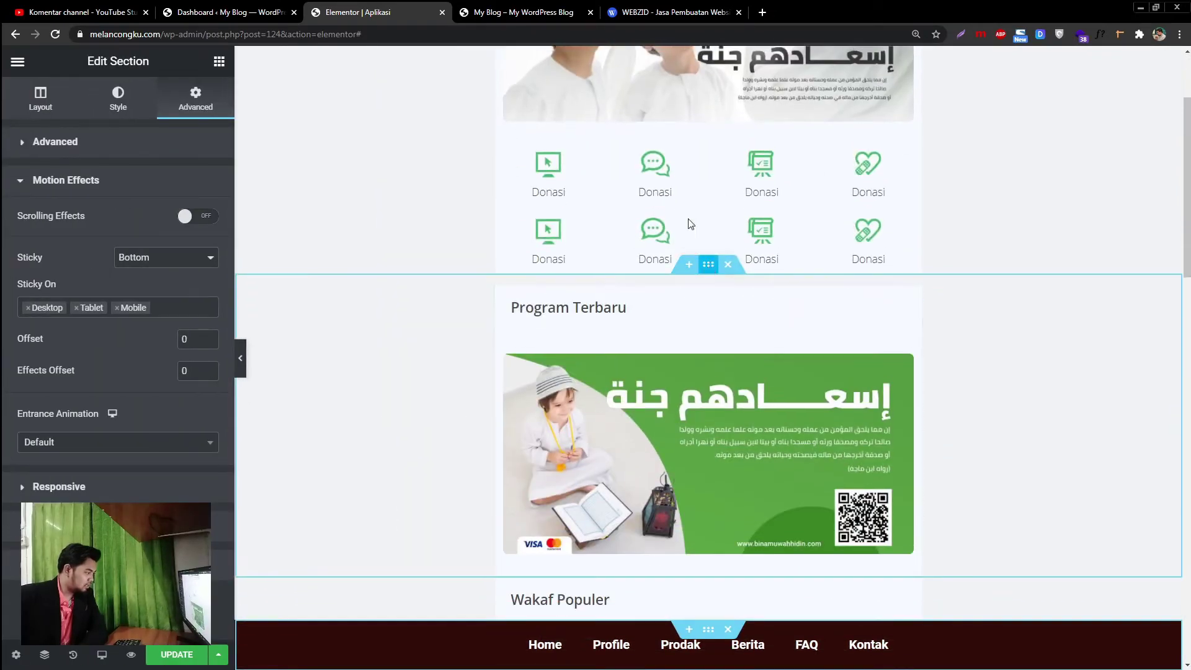
scroll(711, 262, up, 1)
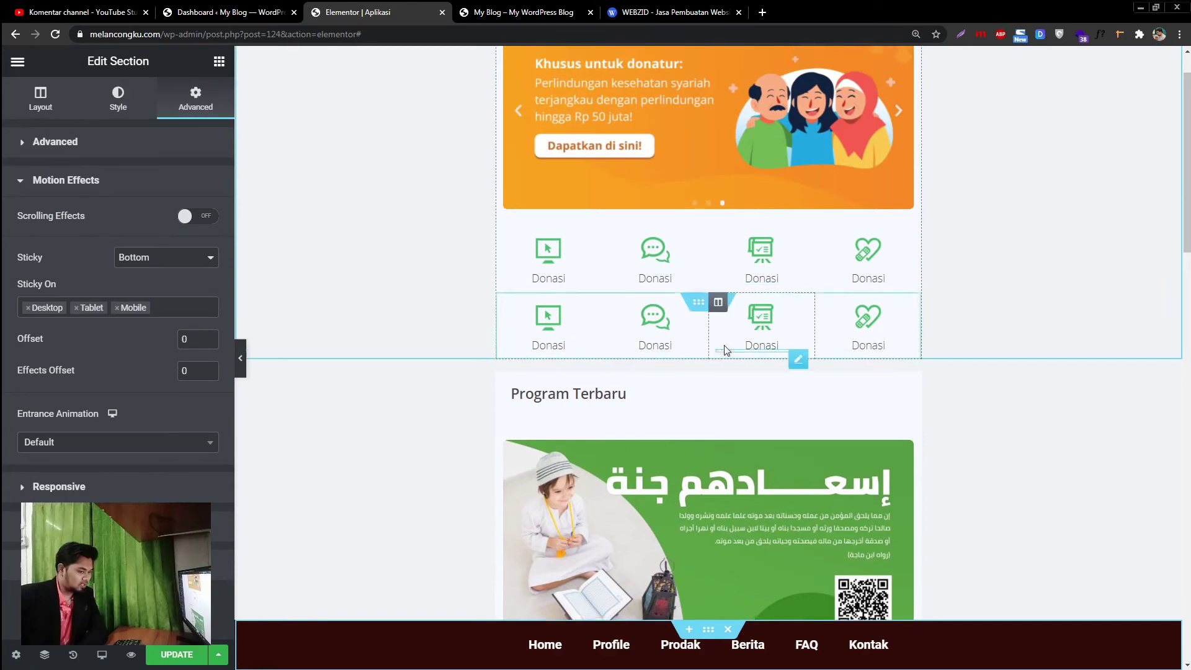
scroll(725, 345, up, 1)
scroll(726, 335, down, 15)
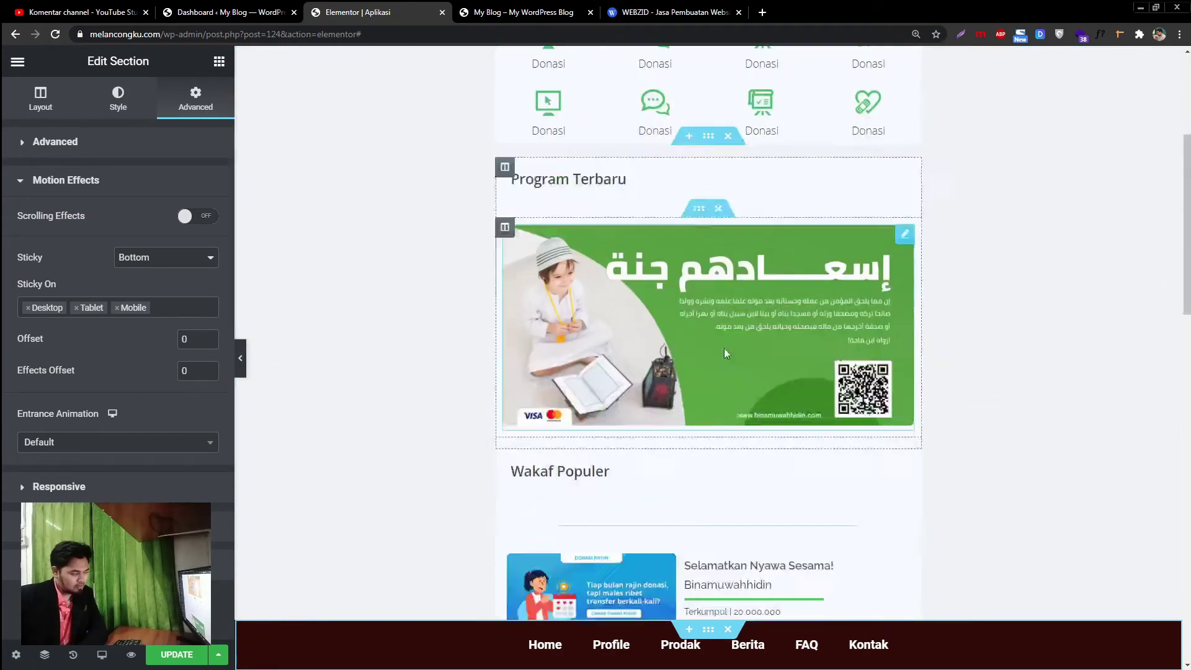
scroll(742, 437, up, 10)
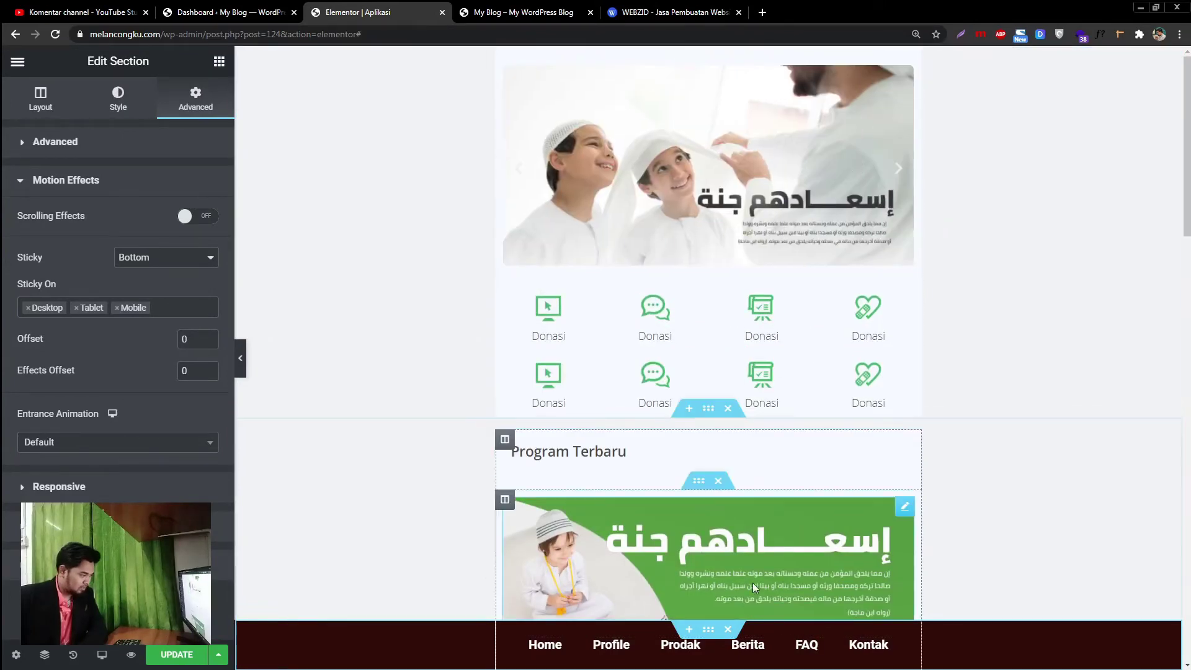
click(729, 631)
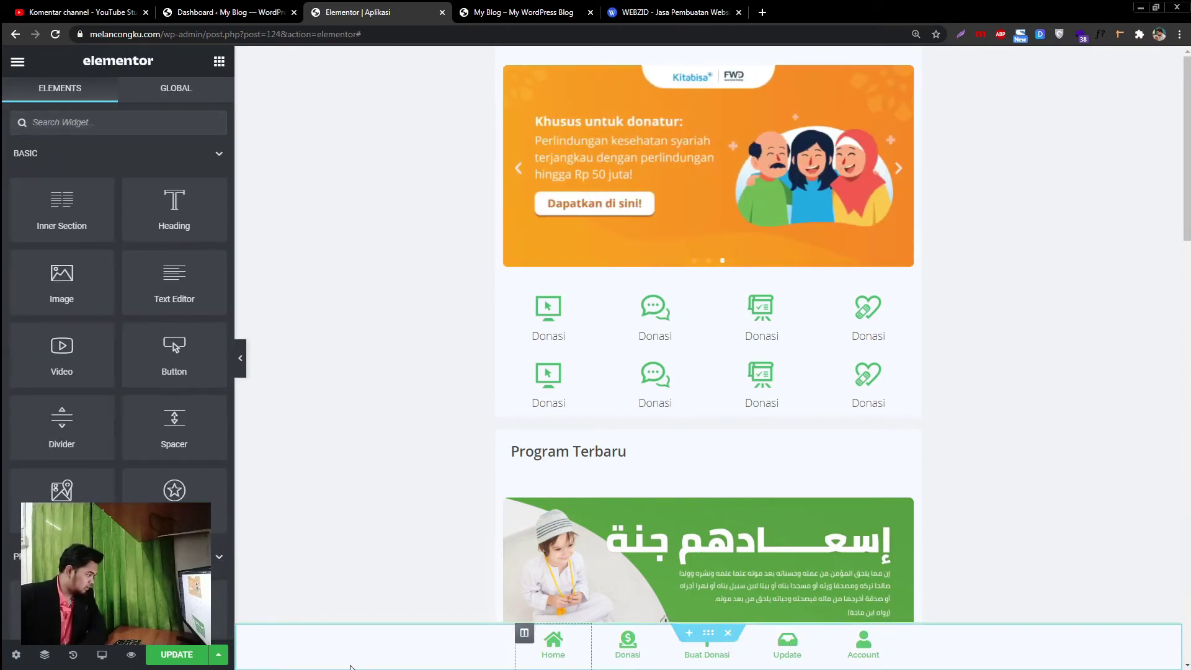
Switch to the published My Blog homepage, review its red header and open the page for Elementor editing in a new tab.
click(557, 9)
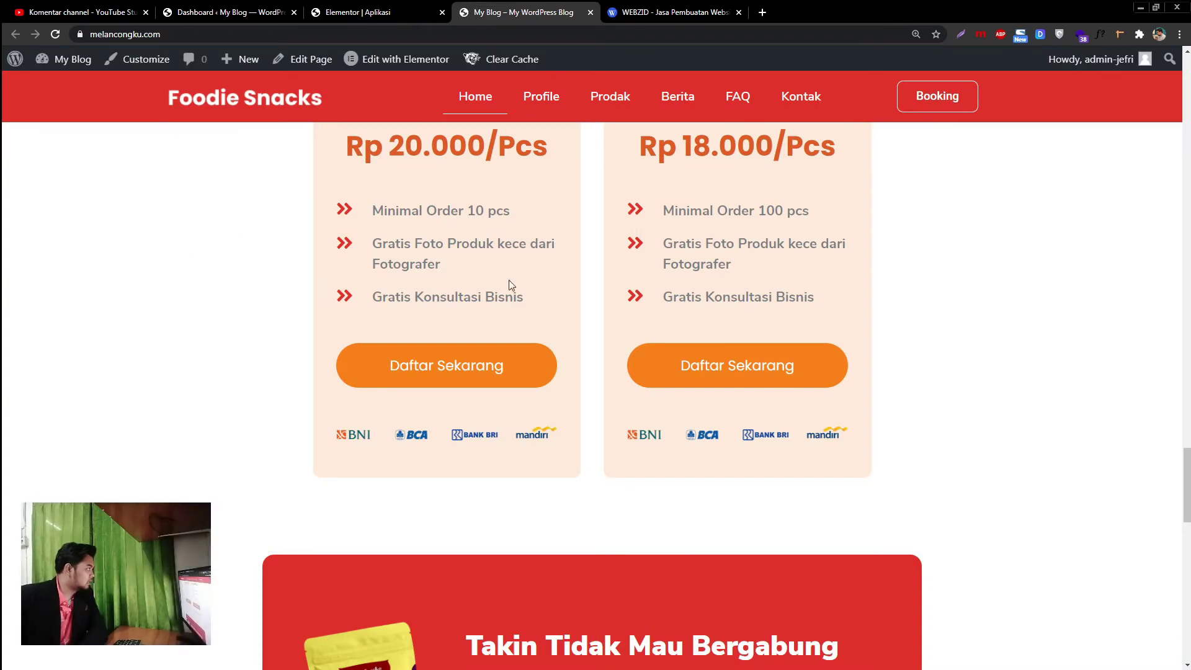
scroll(612, 300, up, 20)
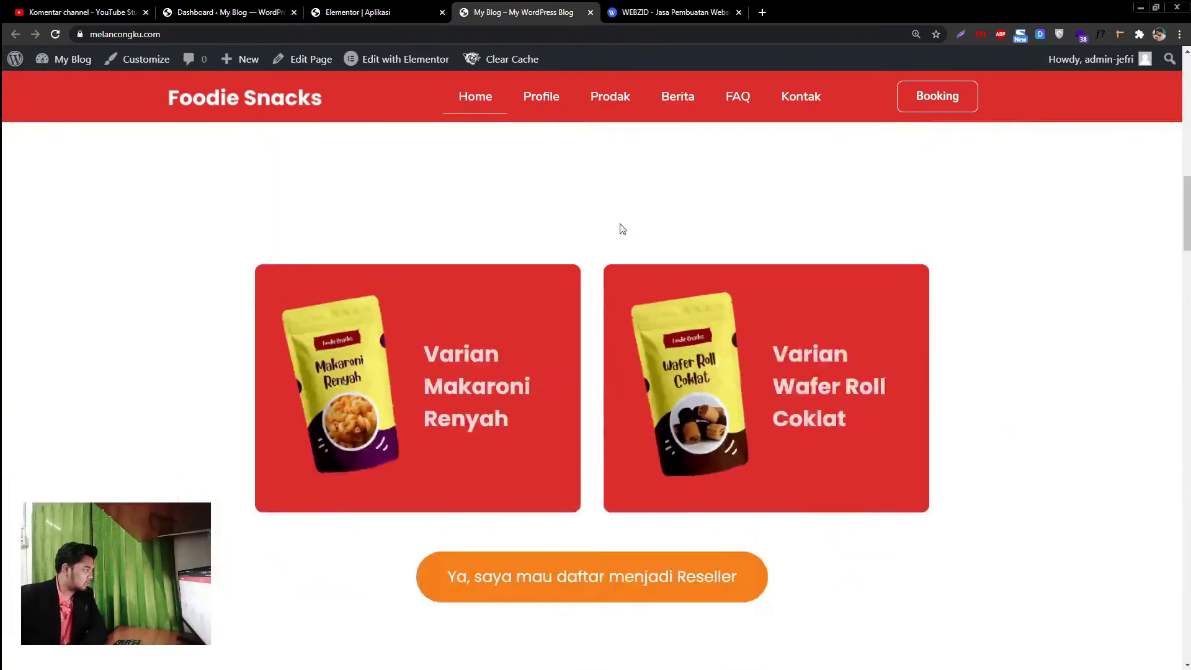
scroll(623, 229, up, 10)
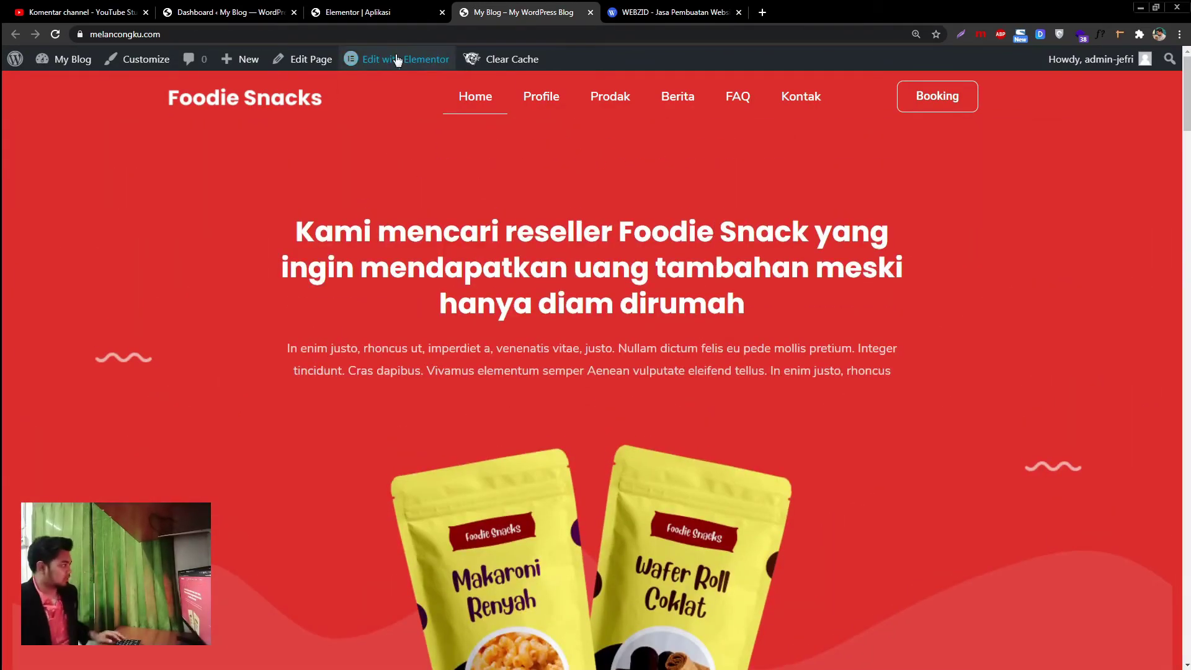
right_click(397, 60)
click(422, 66)
click(642, 9)
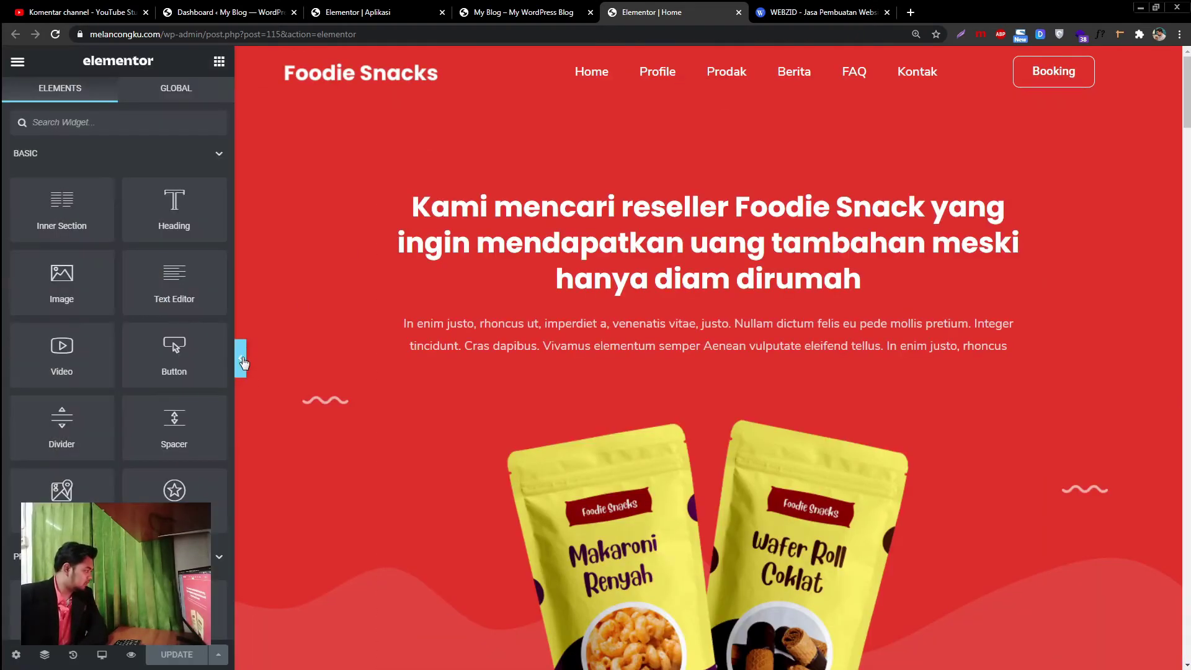
Hide the editing panel and check how the red Foodie Snacks header behaves throughout the homepage.
click(241, 366)
scroll(515, 304, down, 8)
scroll(515, 316, down, 20)
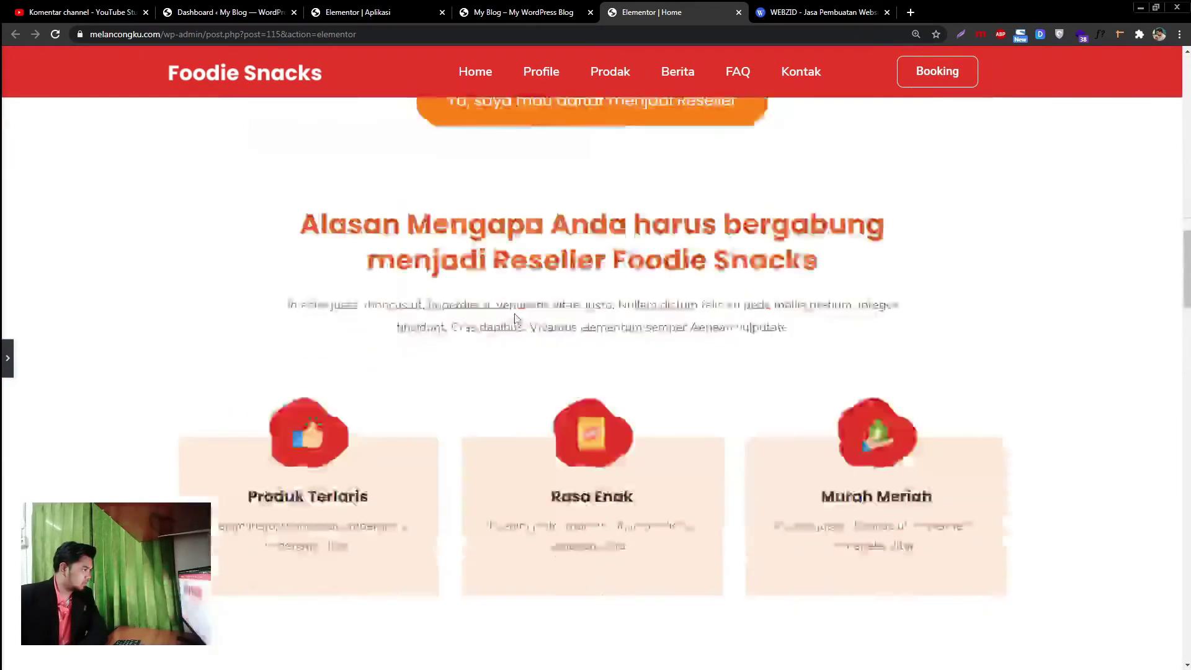
scroll(504, 314, up, 15)
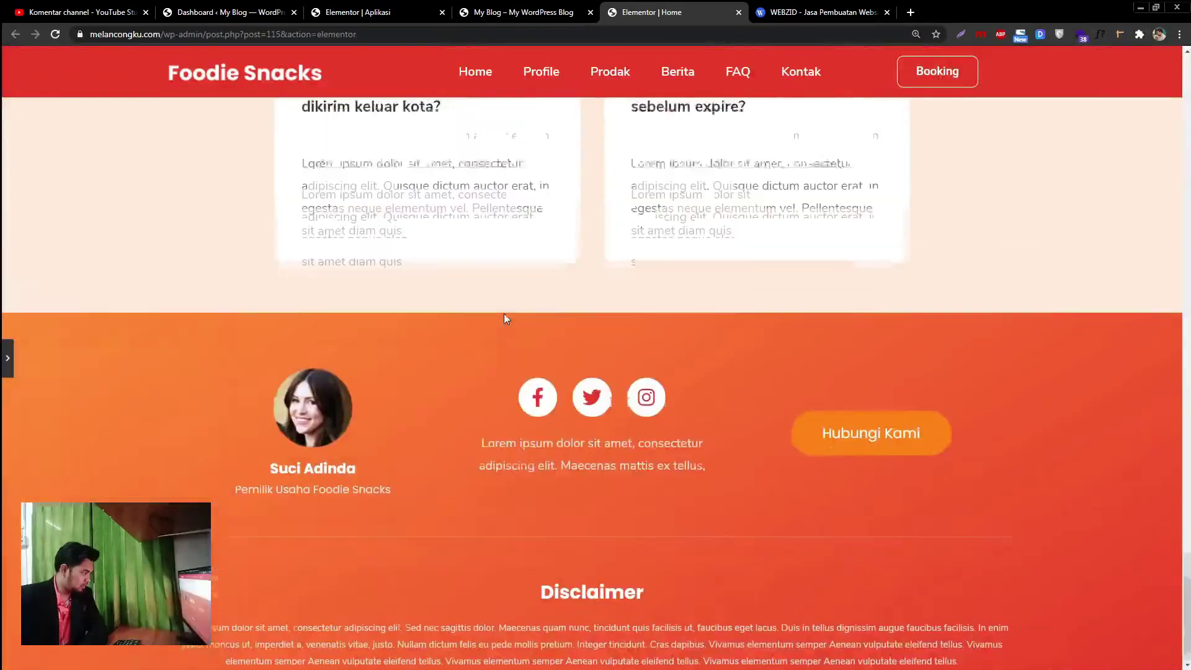
scroll(504, 318, up, 10)
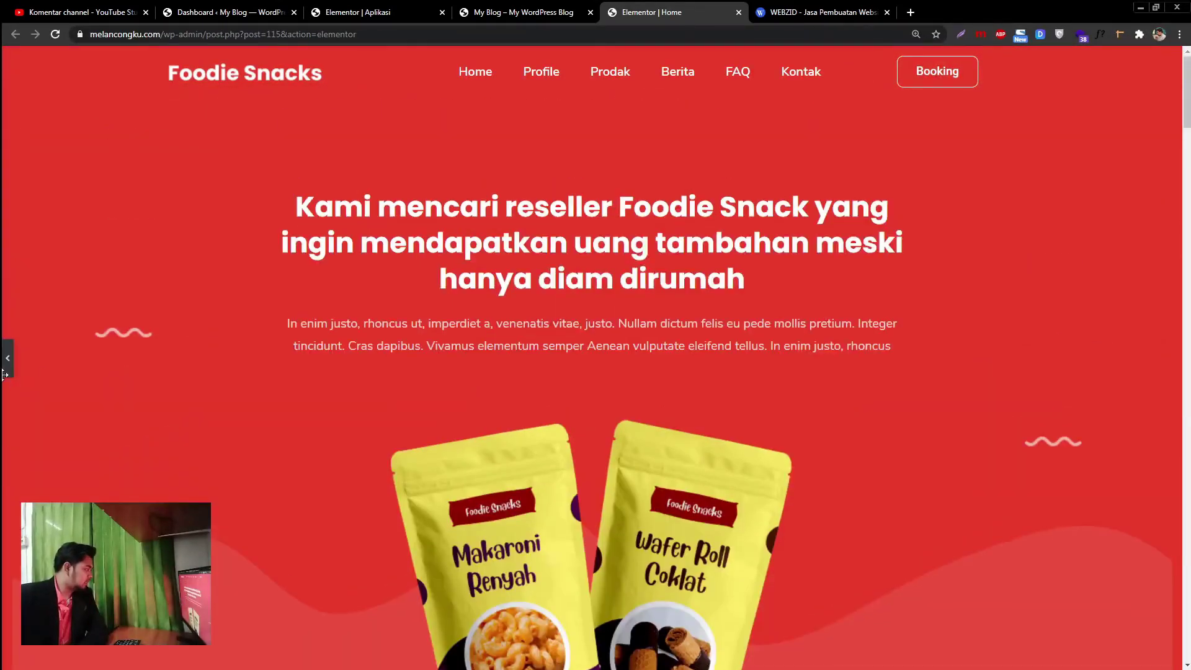
Show the editing panel and set the Foodie Snacks header section's Sticky motion effect to None.
click(5, 369)
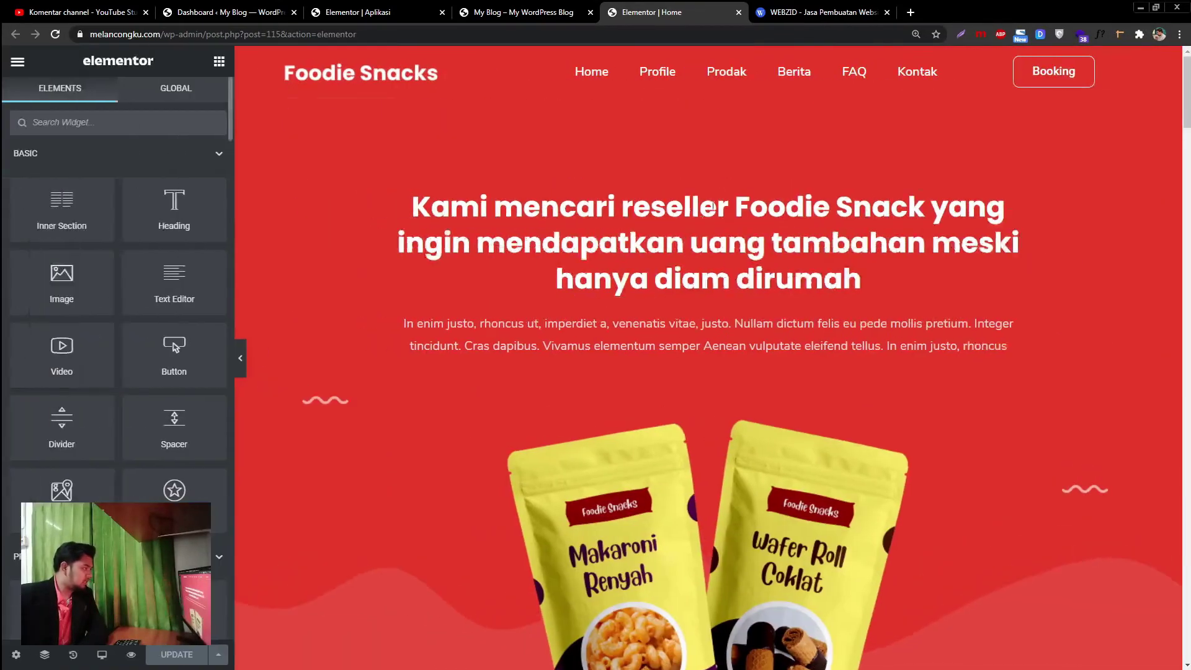
click(708, 57)
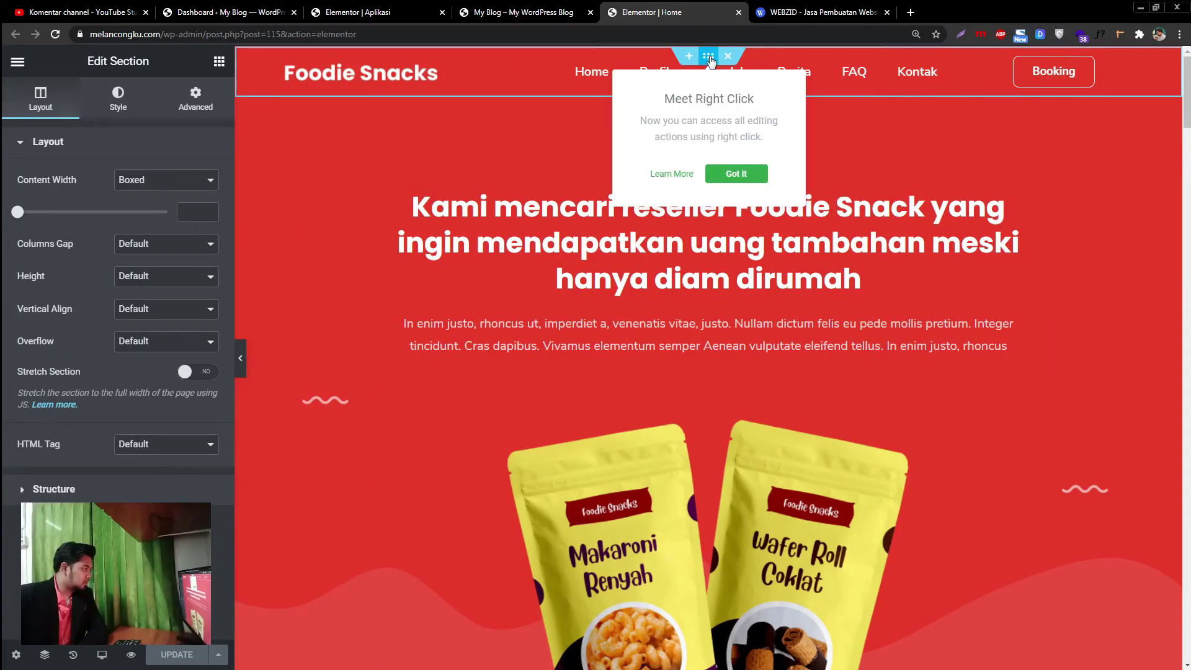
click(118, 102)
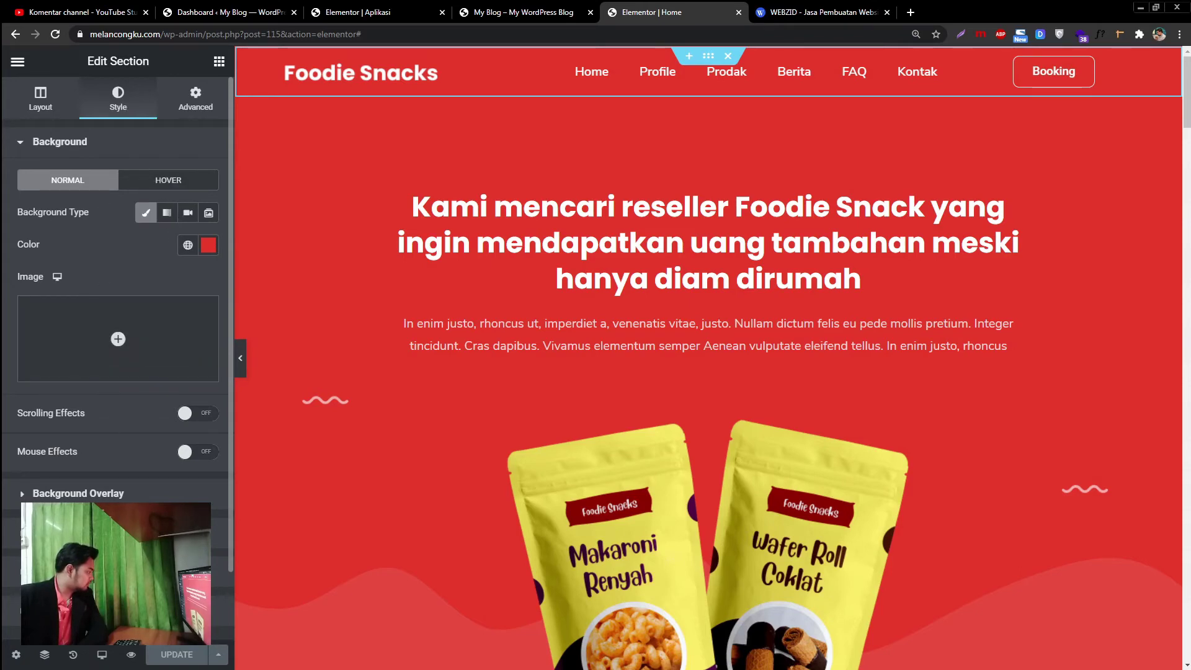
scroll(118, 348, down, 2)
scroll(100, 446, up, 2)
click(59, 103)
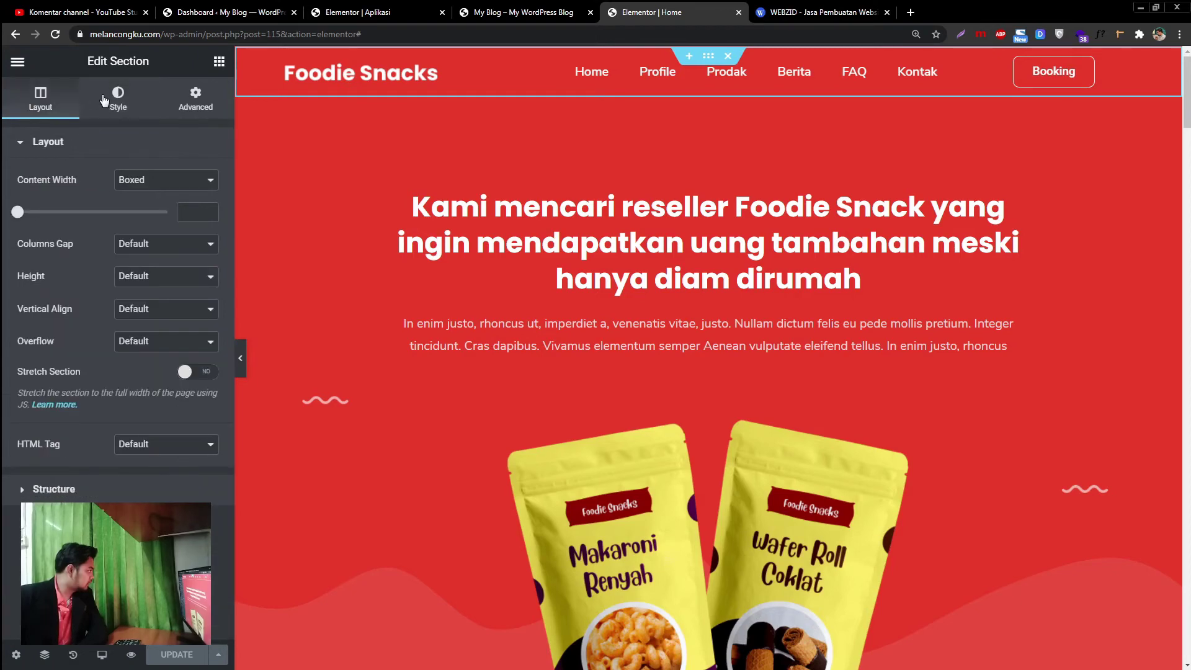
click(196, 104)
click(122, 437)
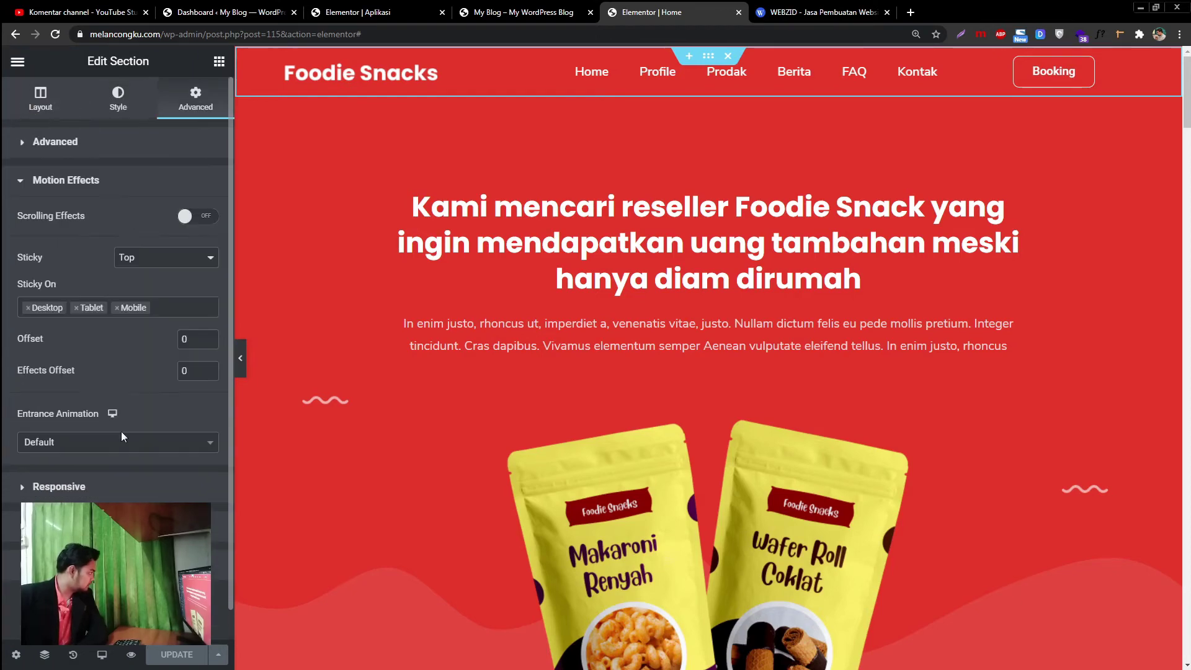
click(167, 257)
click(162, 274)
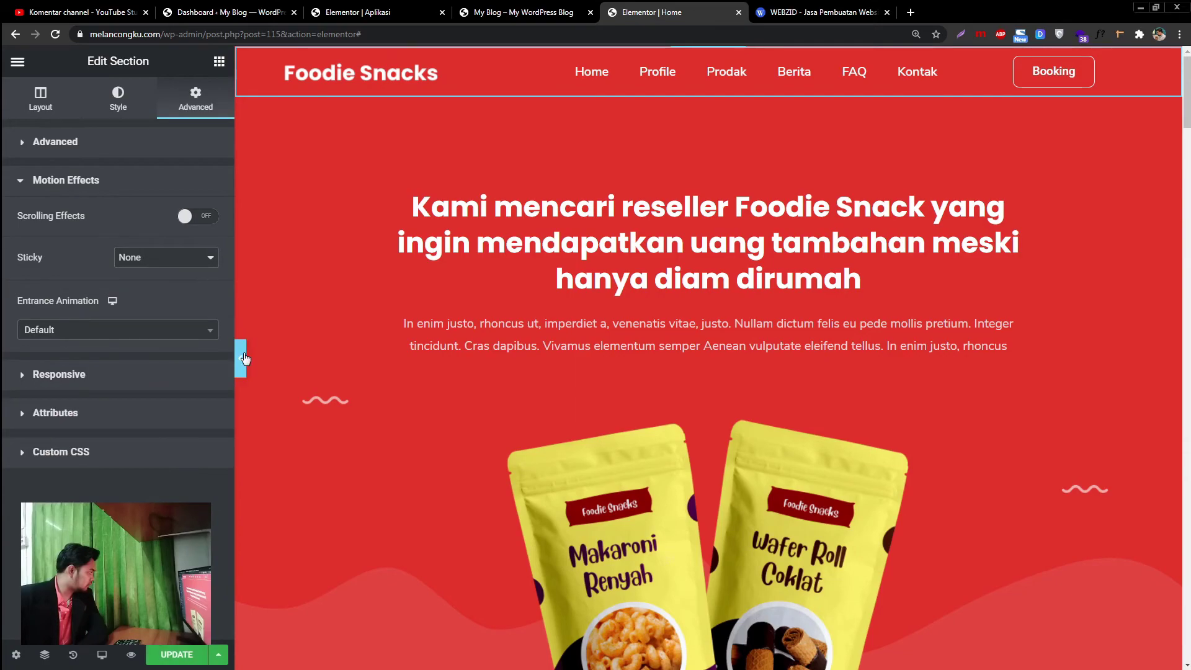
Hide the editing panel and check how the header behaves on the homepage without a sticky effect.
click(241, 358)
scroll(531, 337, down, 4)
scroll(531, 337, down, 20)
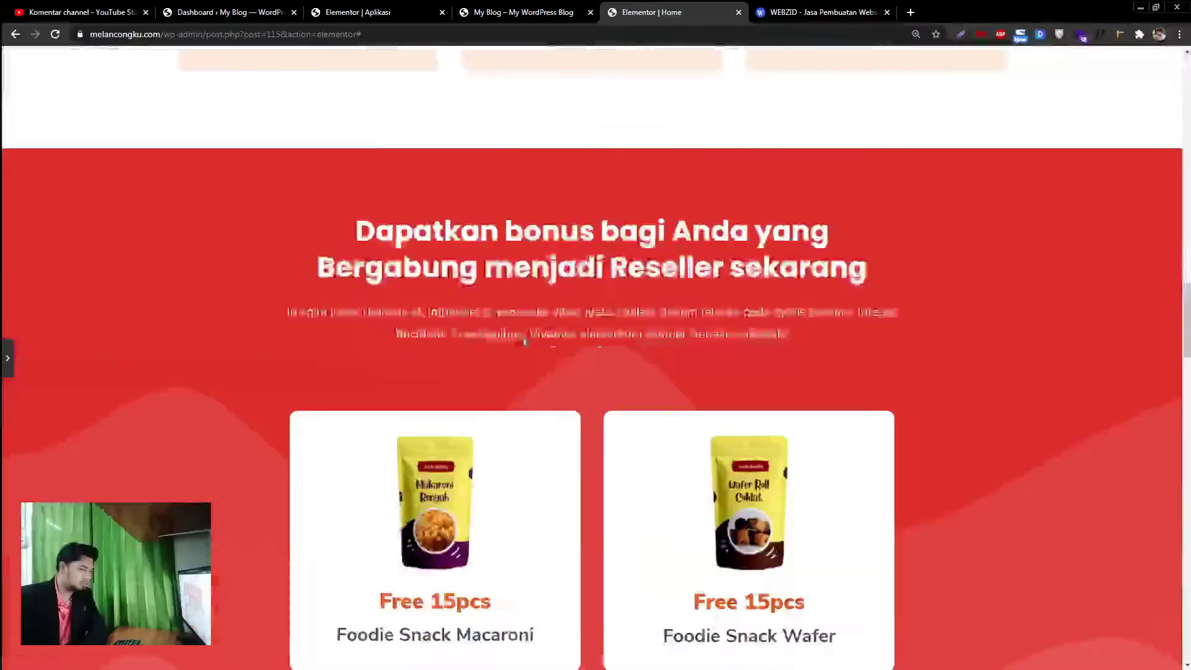
scroll(528, 340, up, 15)
scroll(526, 342, up, 10)
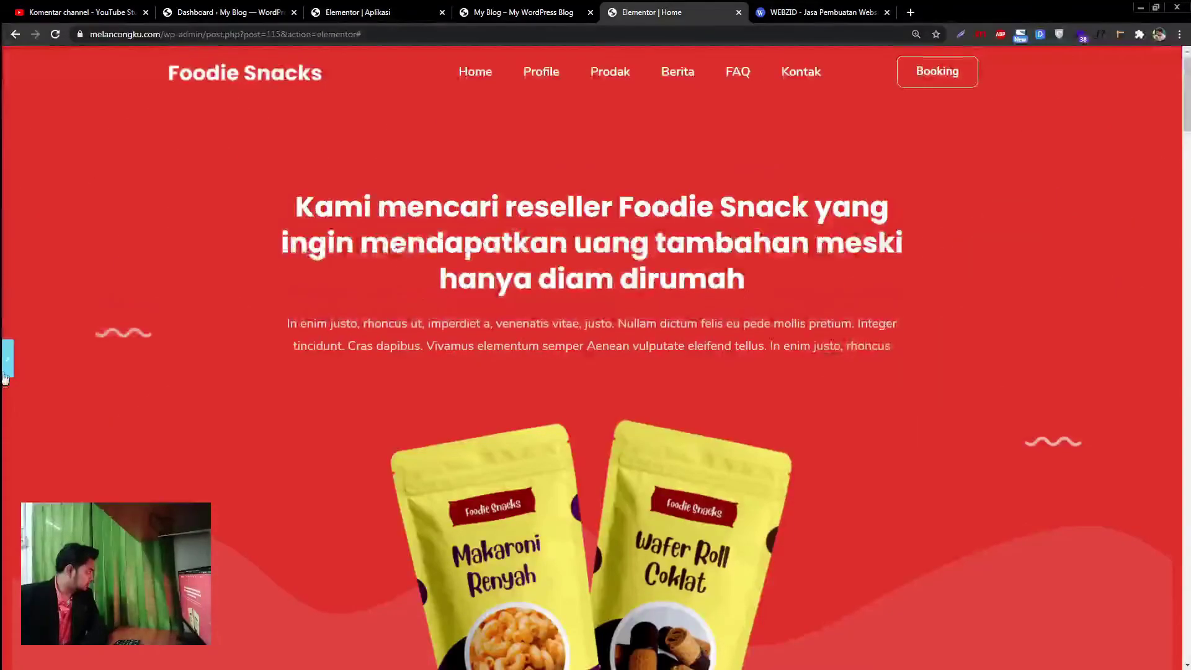
Show the editing panel and set the Foodie Snacks header section's Sticky motion effect to Top.
click(8, 358)
click(162, 257)
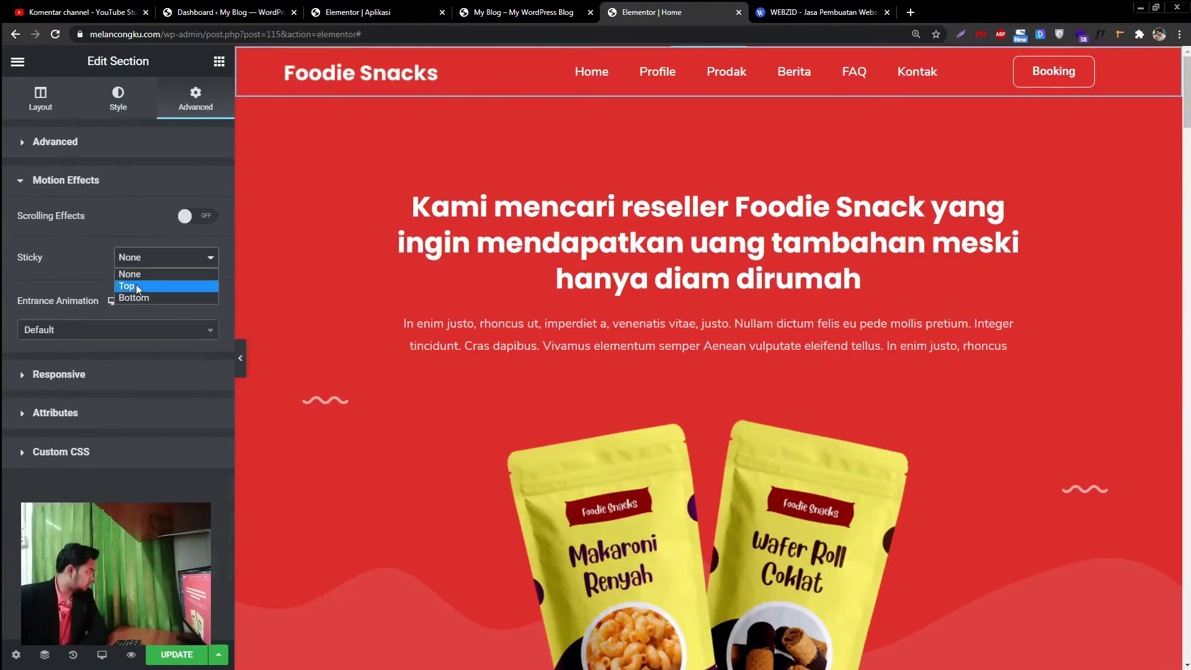
click(143, 276)
Check how the header with the Top sticky effect behaves along the homepage, first with the editing panel hidden and then shown.
click(240, 358)
scroll(461, 328, down, 10)
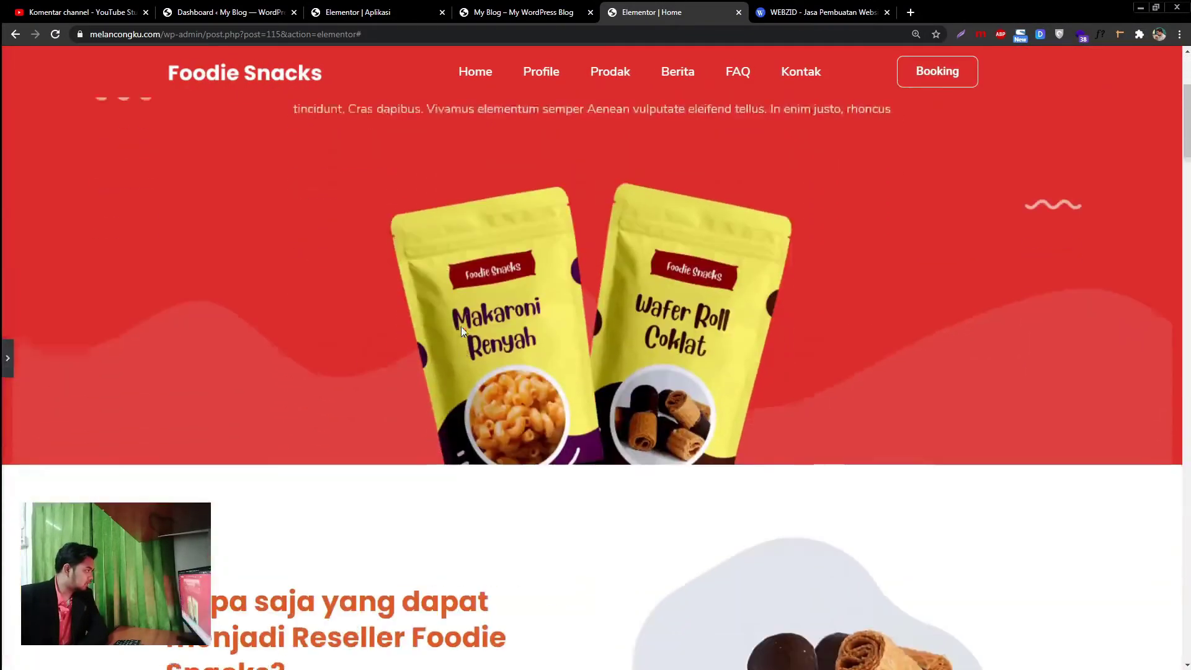
scroll(463, 332, down, 20)
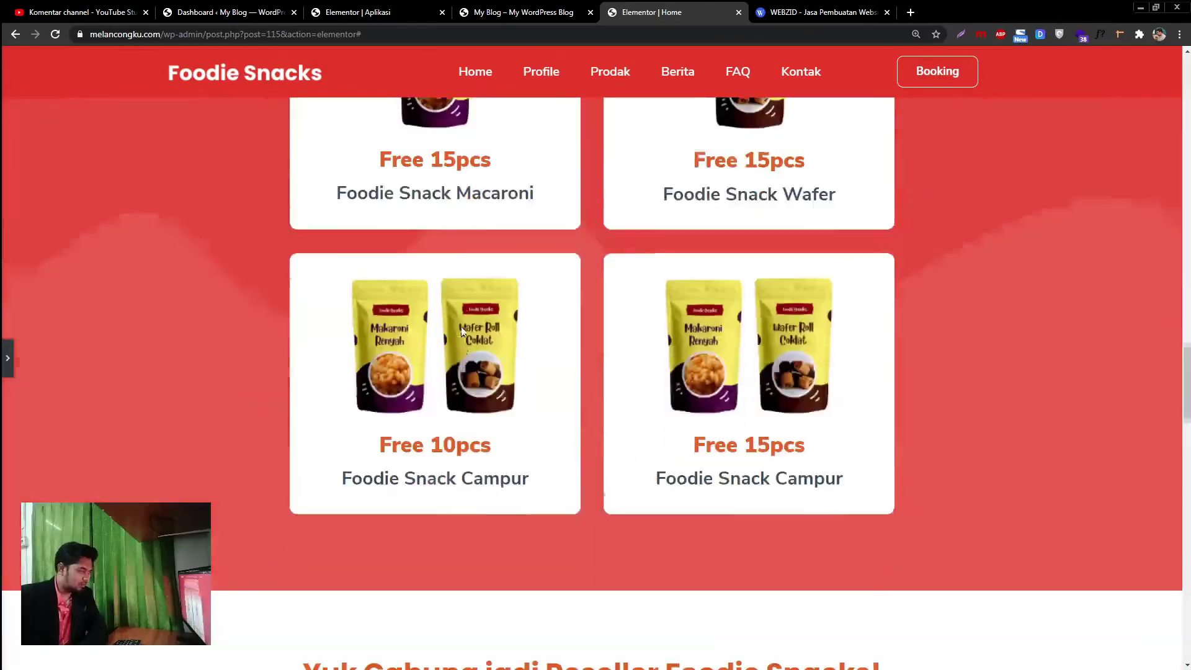
click(7, 358)
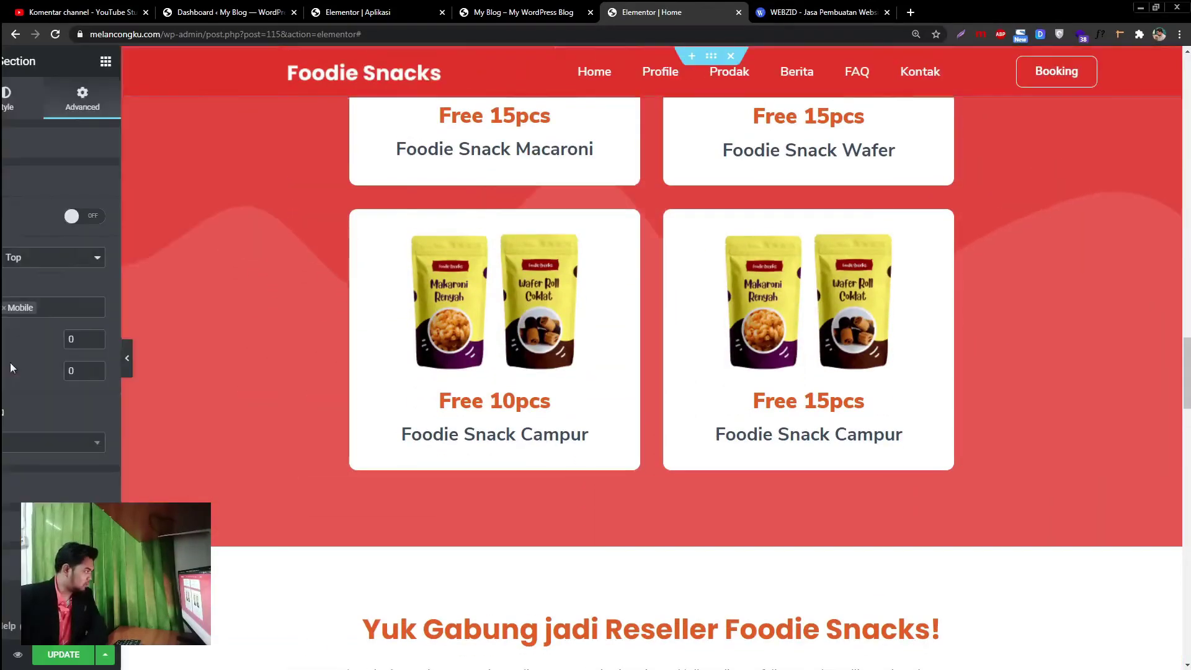
scroll(518, 359, up, 10)
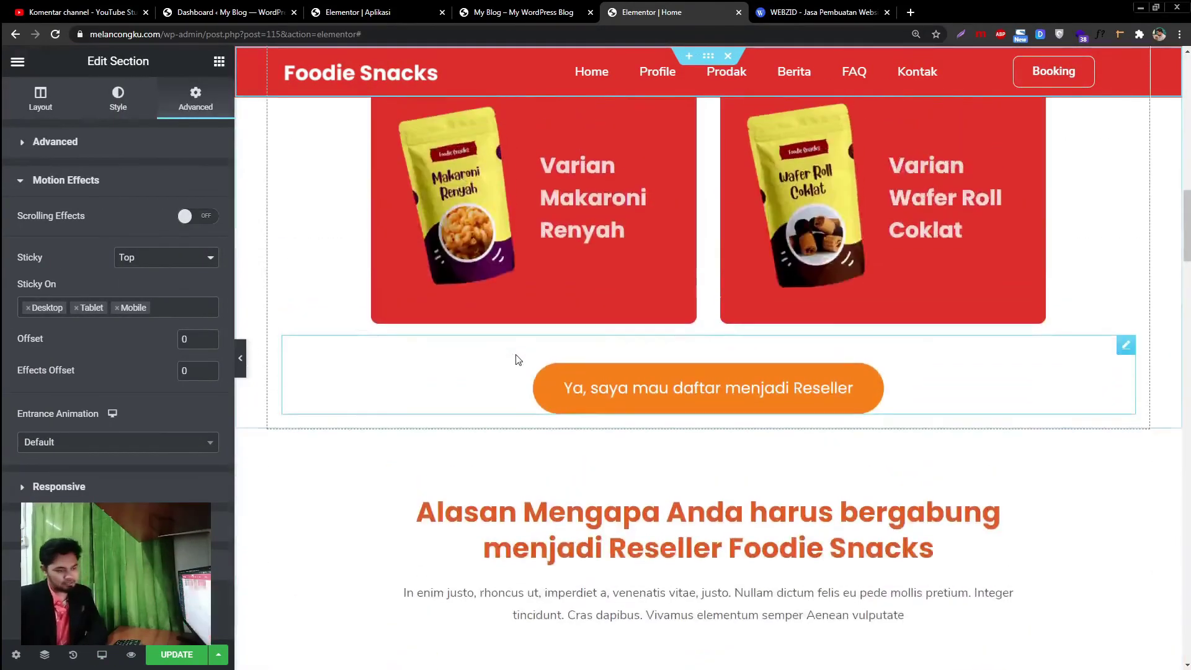
Return to the Aplikasi page editor and examine how the green icon footer navigation behaves from the banner to the page end.
click(408, 8)
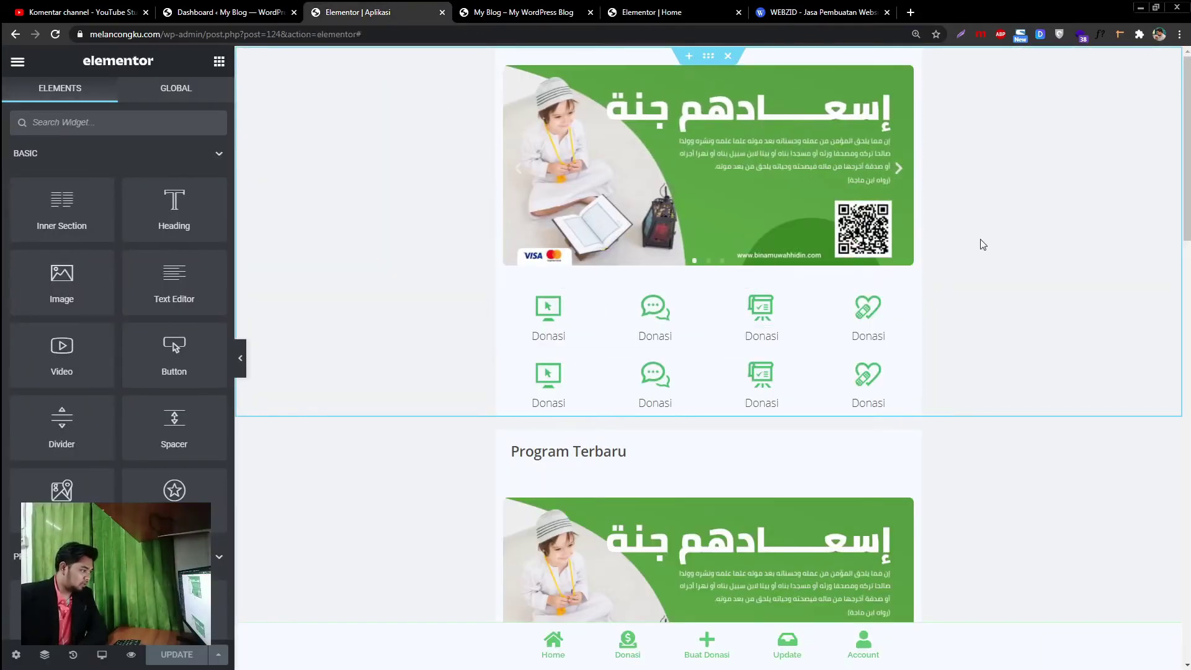
scroll(763, 385, down, 12)
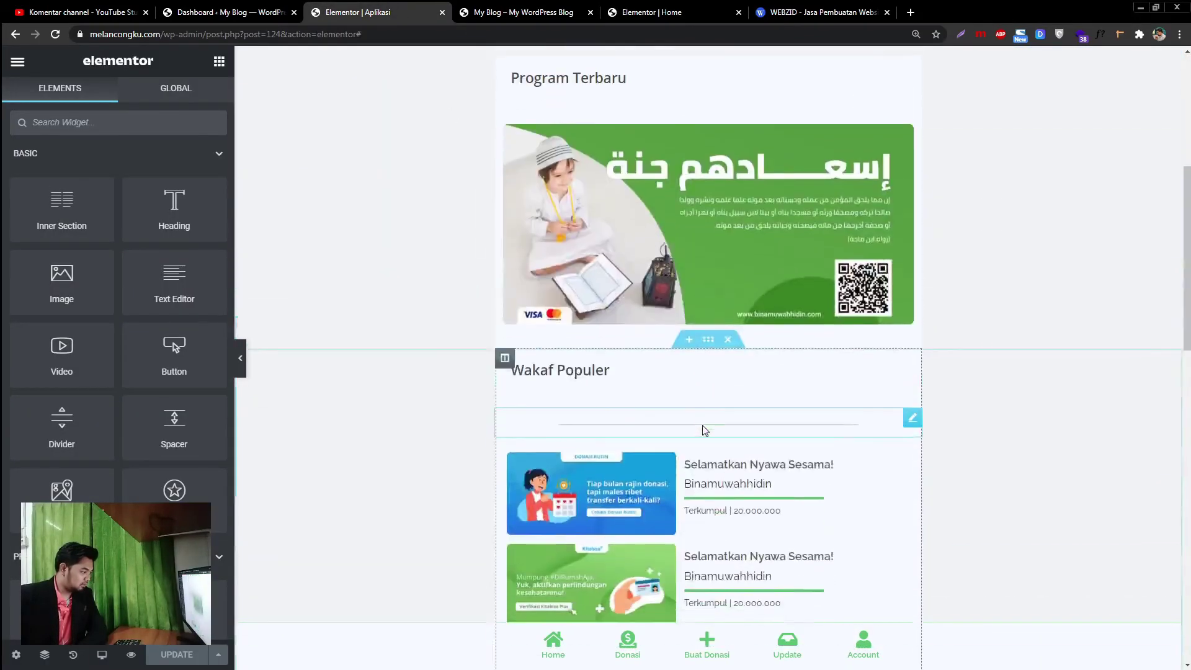
scroll(707, 428, down, 10)
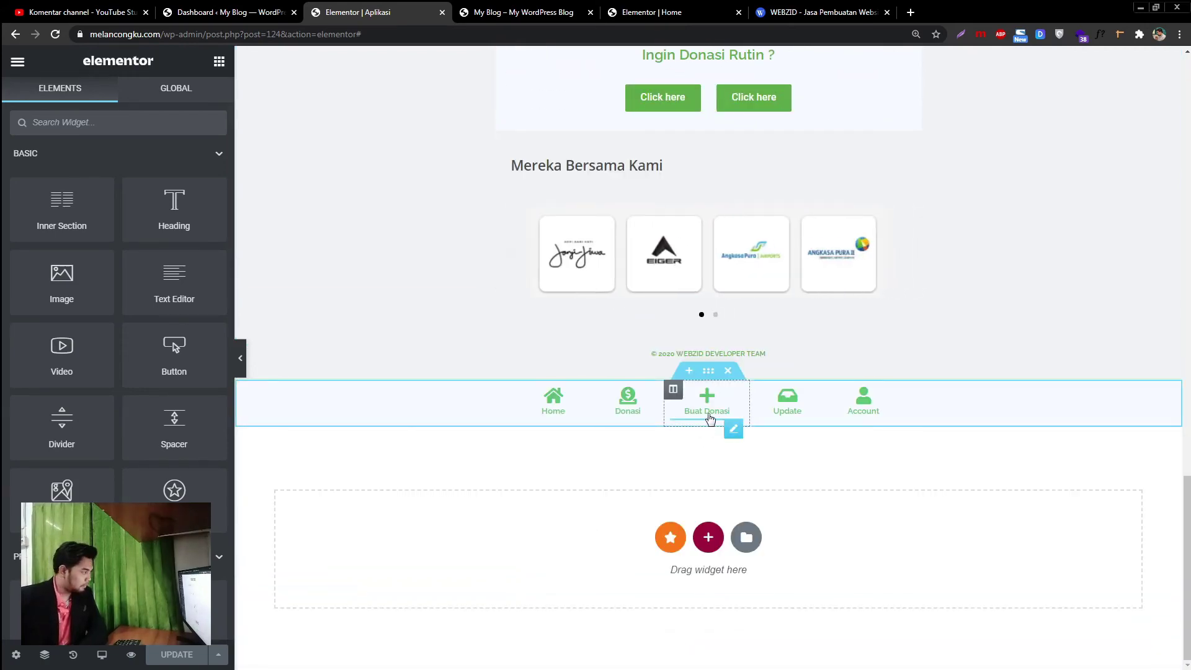
scroll(711, 420, up, 20)
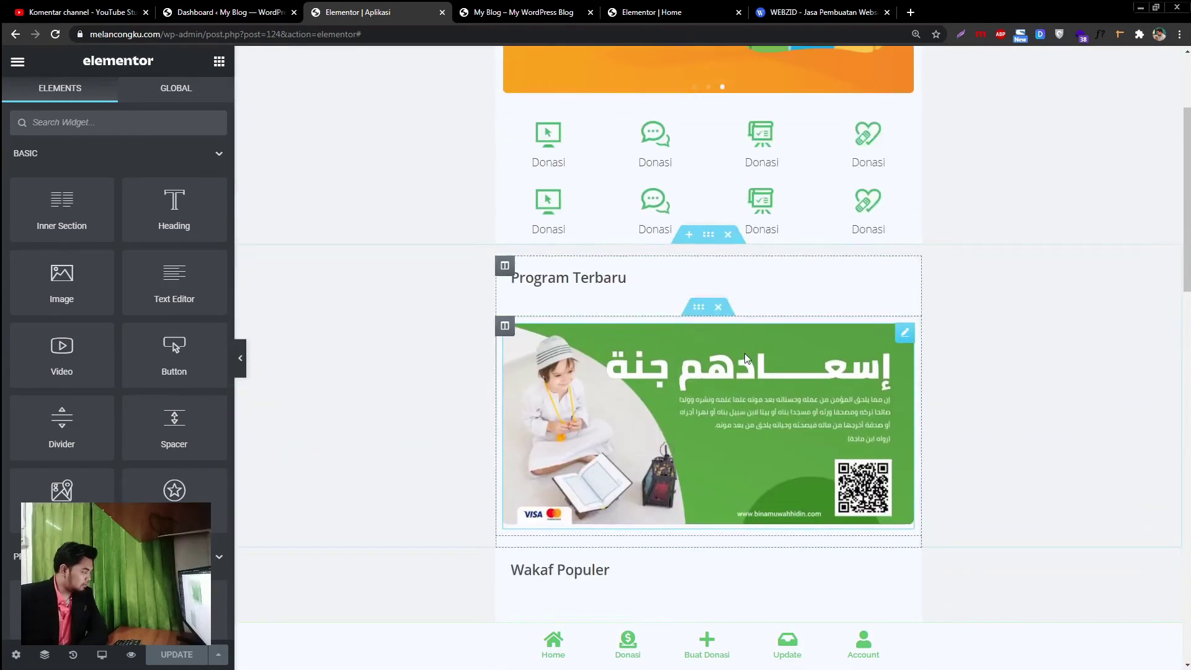
scroll(746, 359, up, 3)
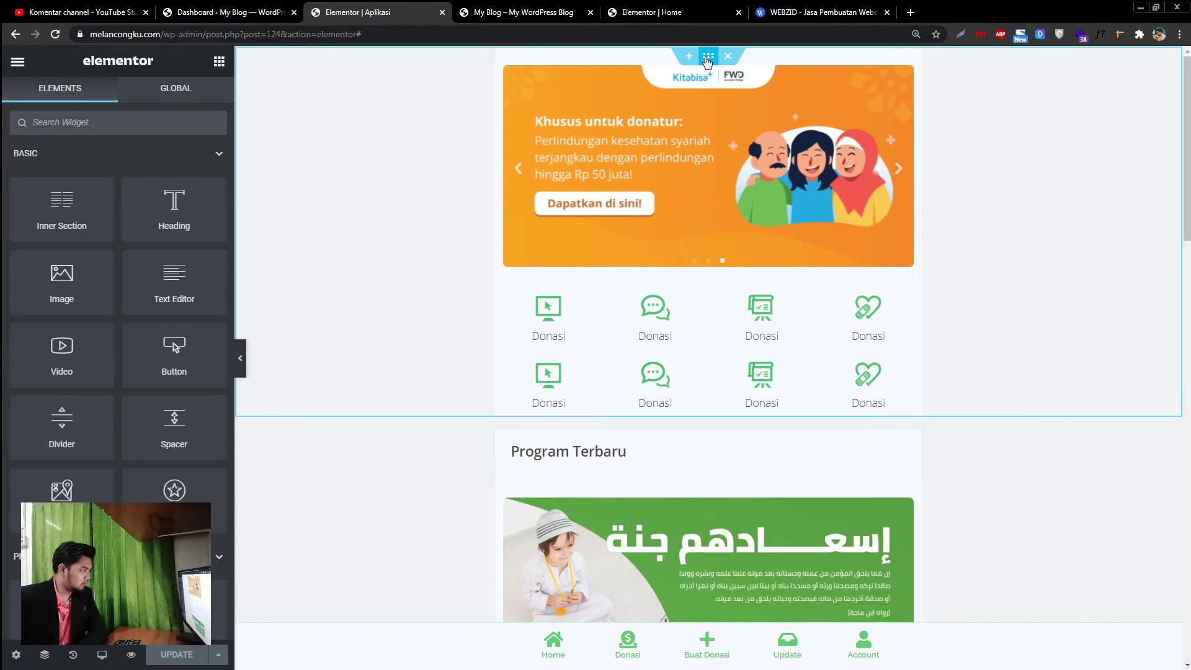
Select the banner section, dismiss the editing hint, and check the footer navigation down the Aplikasi page in tablet preview.
click(707, 60)
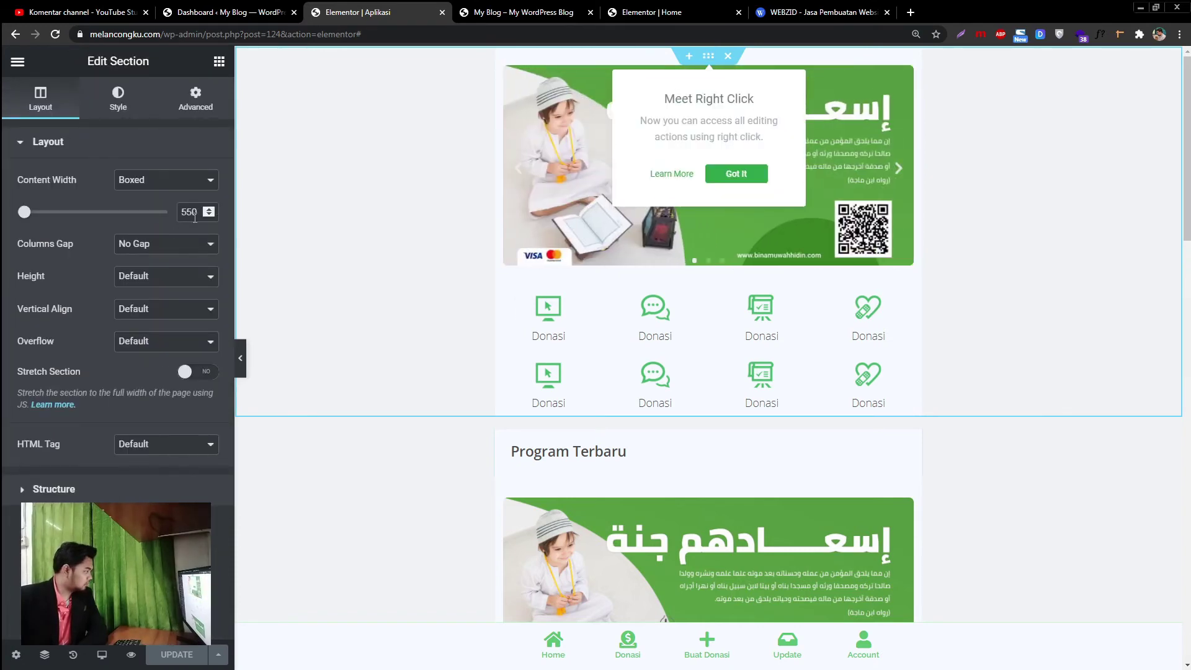
click(390, 198)
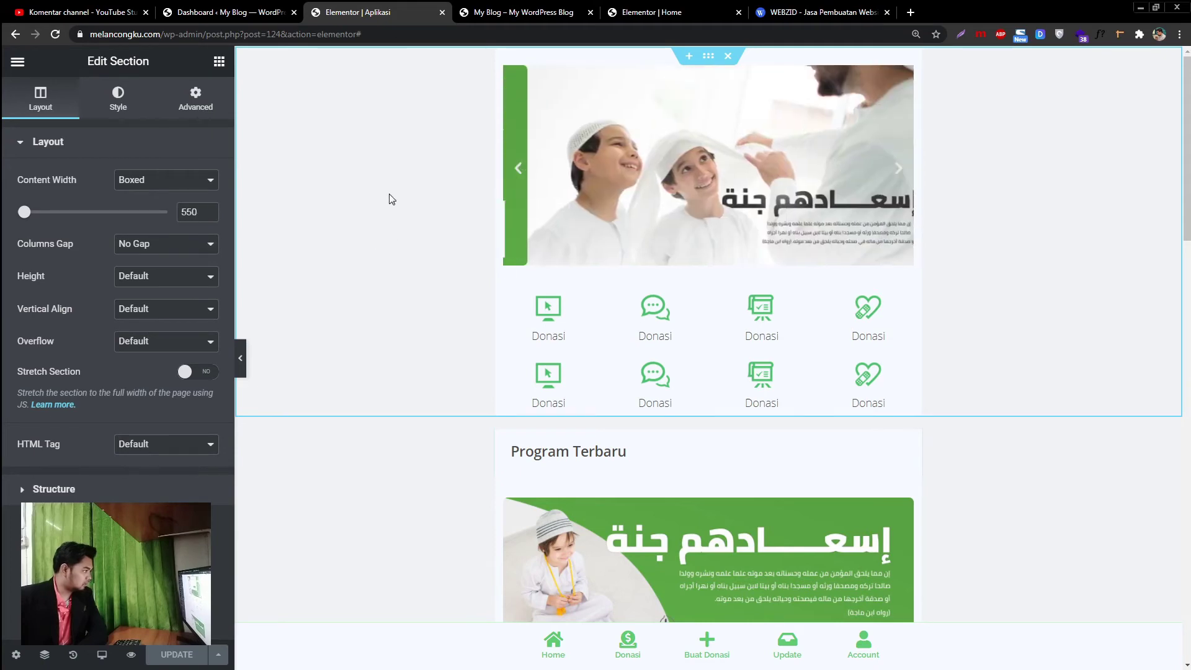
click(107, 660)
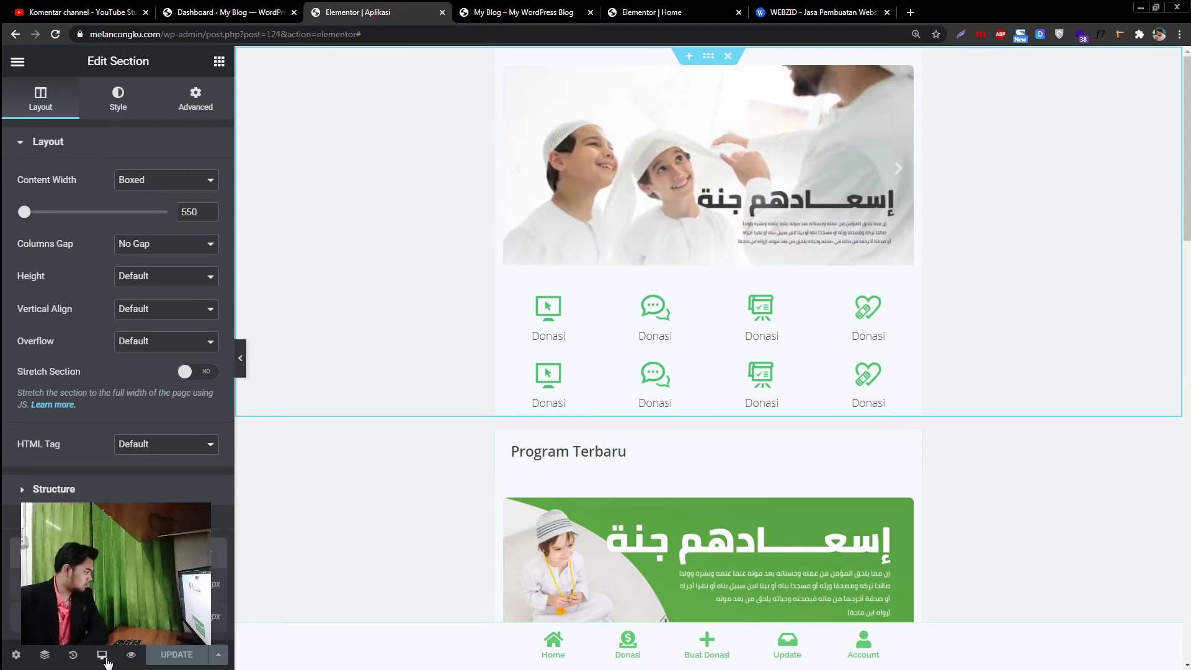
click(112, 585)
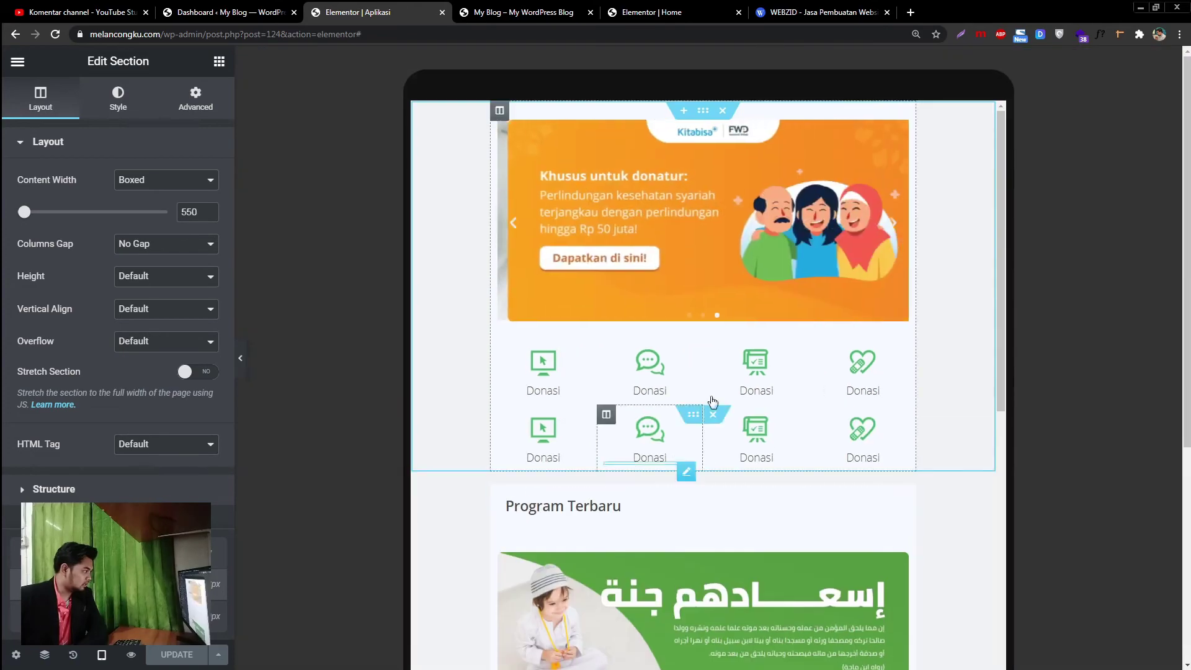
scroll(728, 369, down, 12)
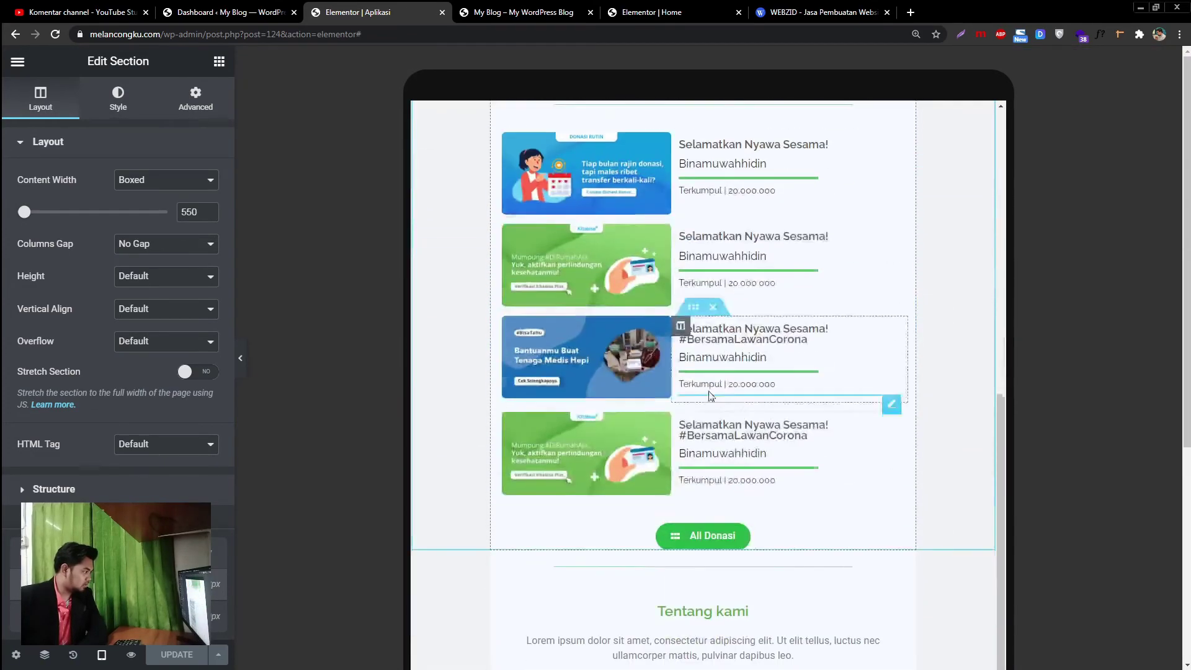
scroll(547, 497, down, 7)
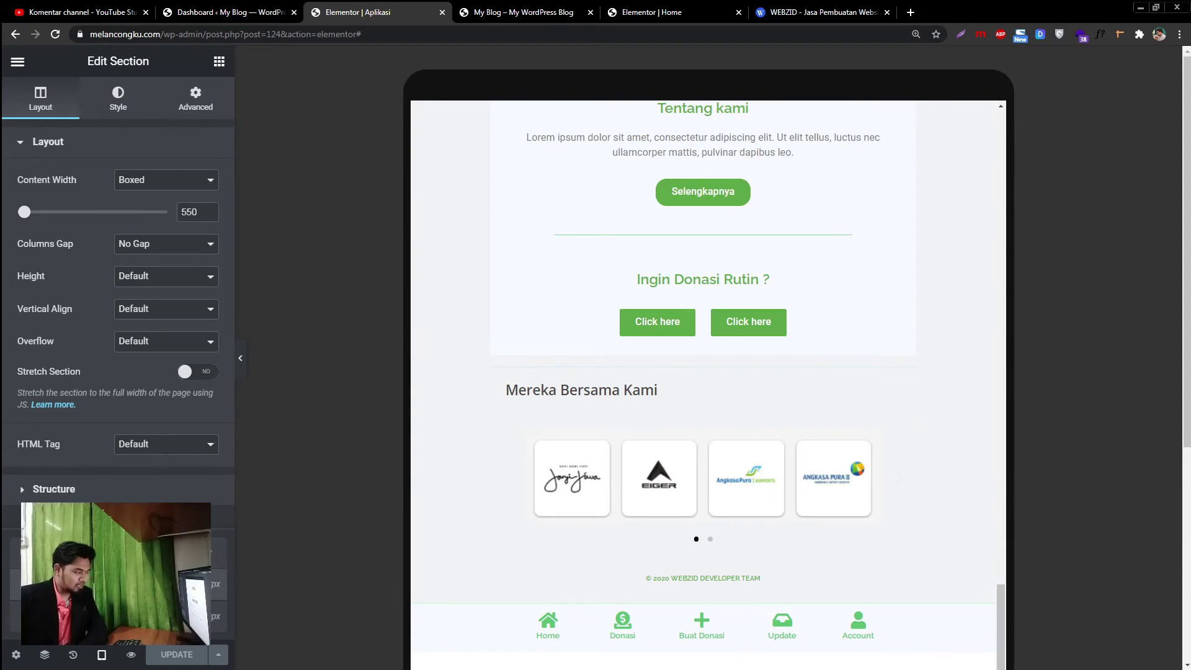
Return the preview to desktop and check the footer navigation from the page end up to the banner.
click(171, 554)
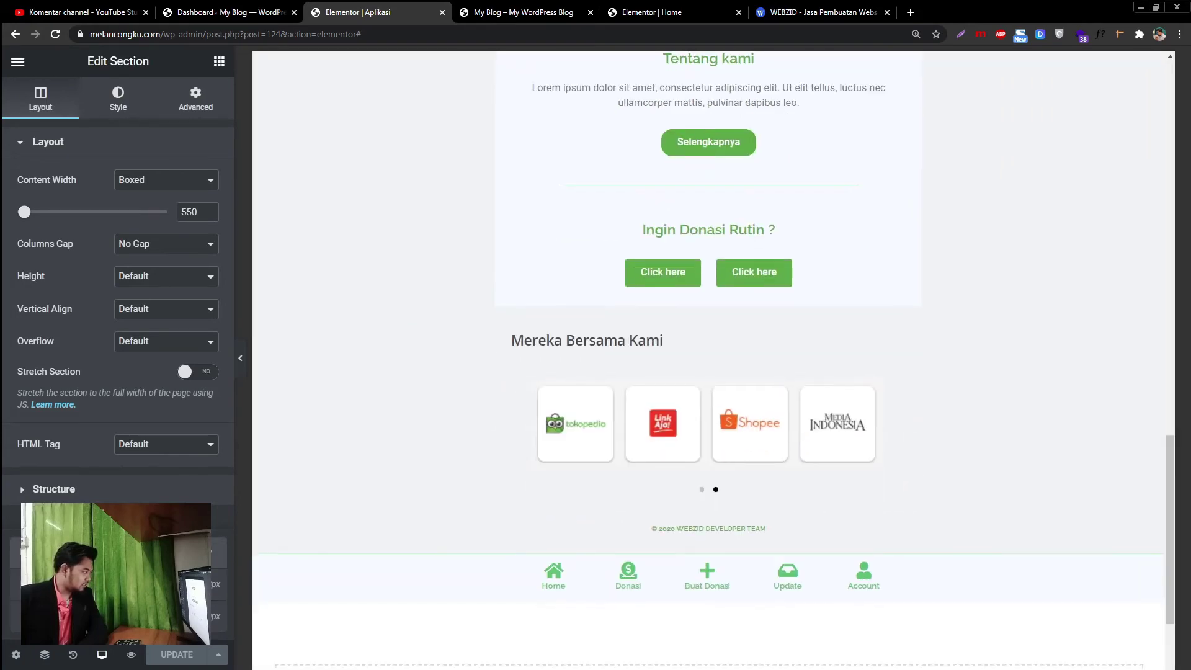
scroll(685, 544, up, 5)
scroll(685, 544, up, 10)
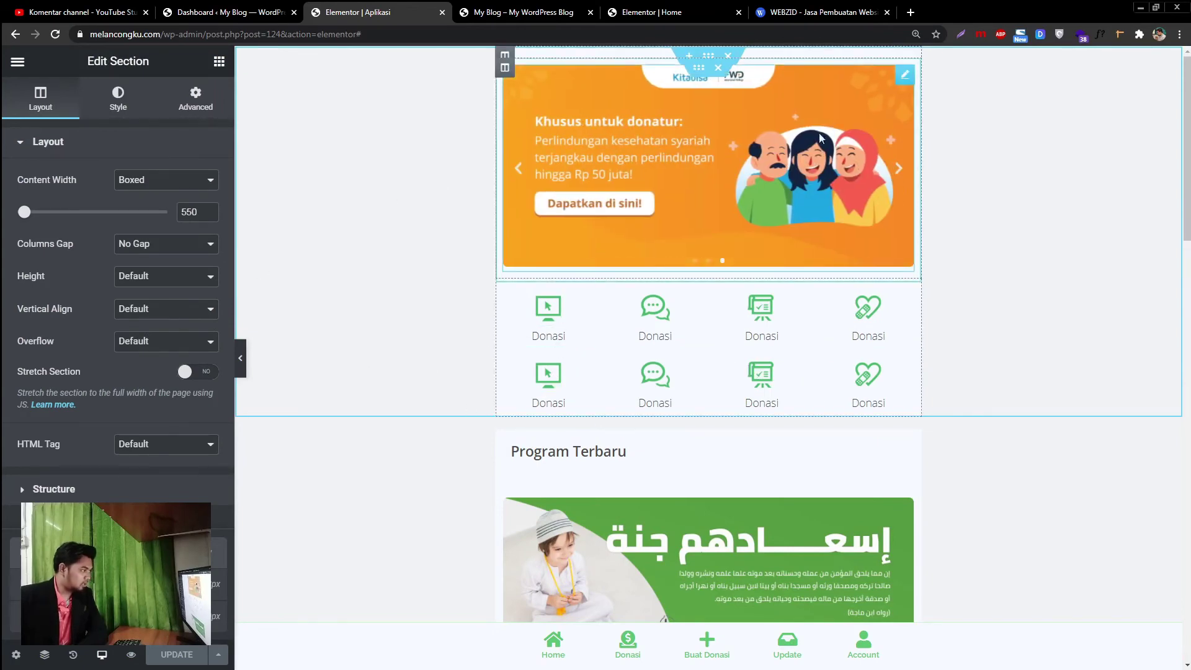
scroll(699, 399, down, 4)
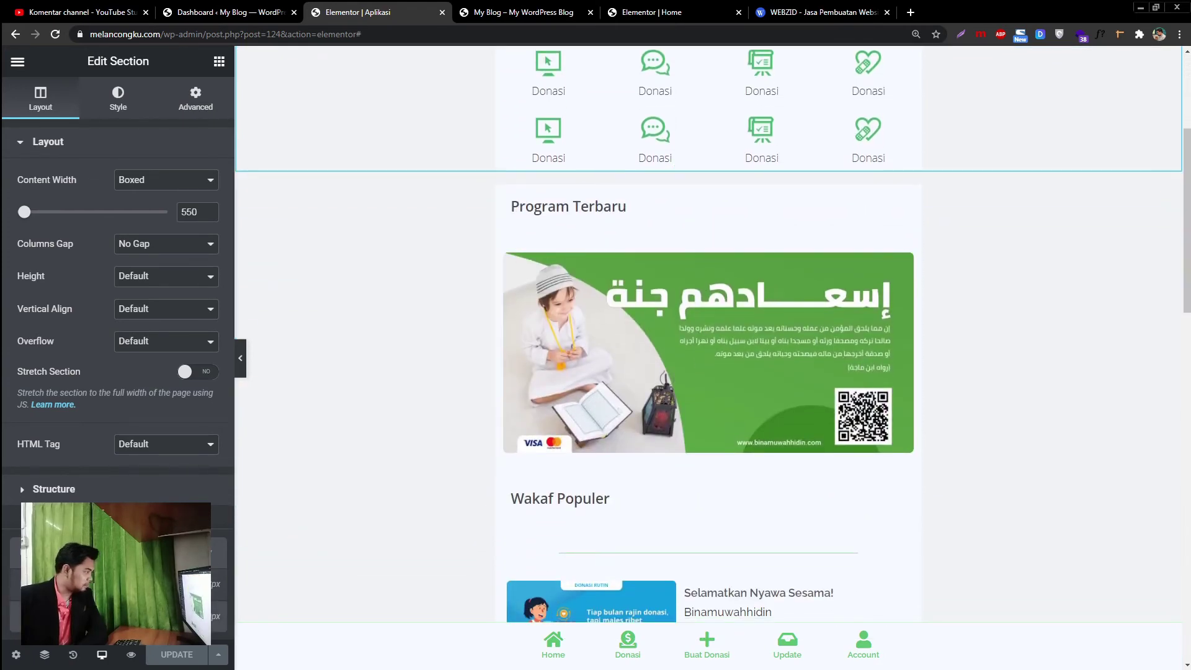
Switch to mobile preview and examine the footer navigation from the banner carousel down to the page end.
click(117, 616)
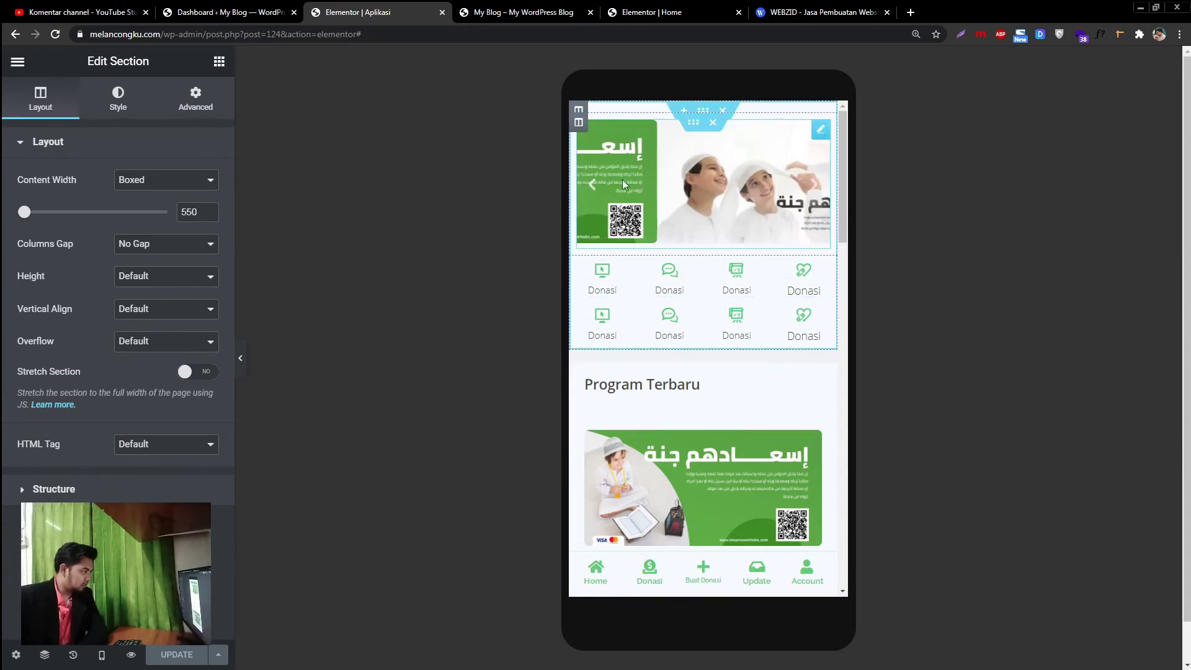
click(703, 180)
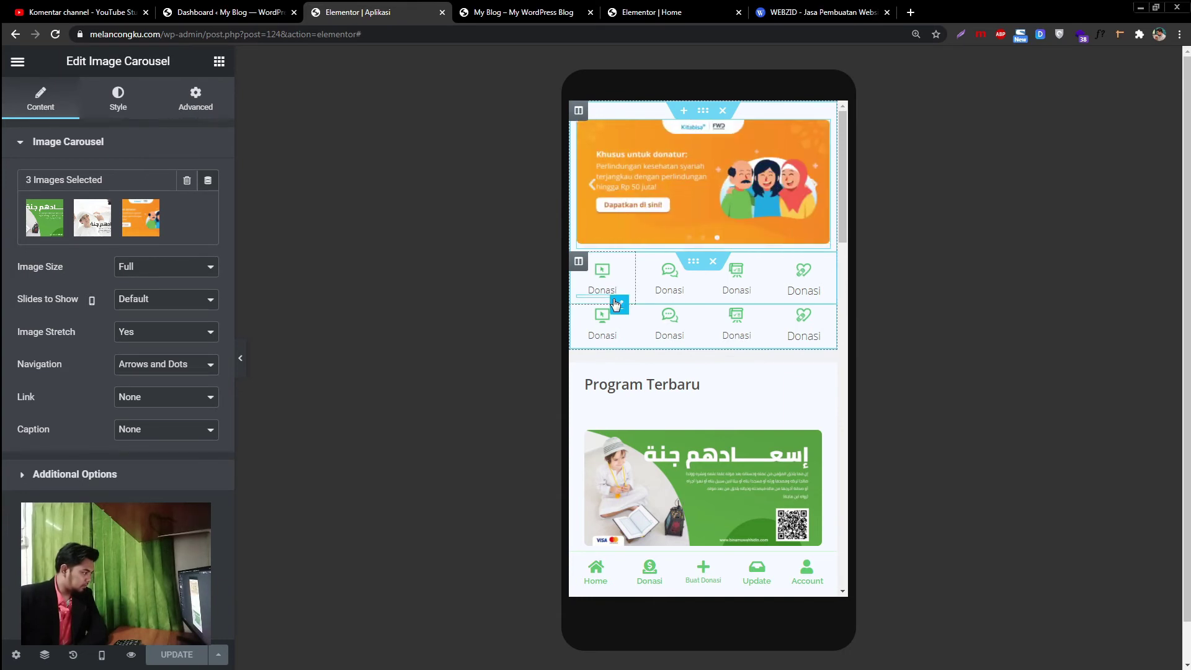
scroll(616, 304, down, 4)
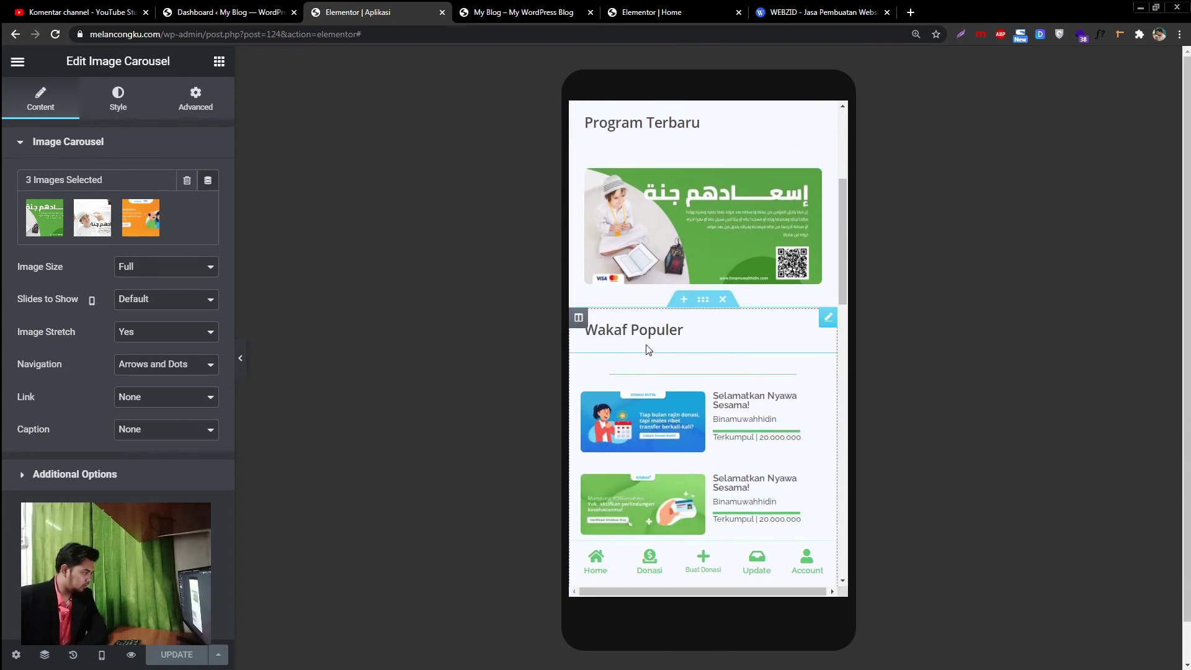
scroll(647, 349, down, 10)
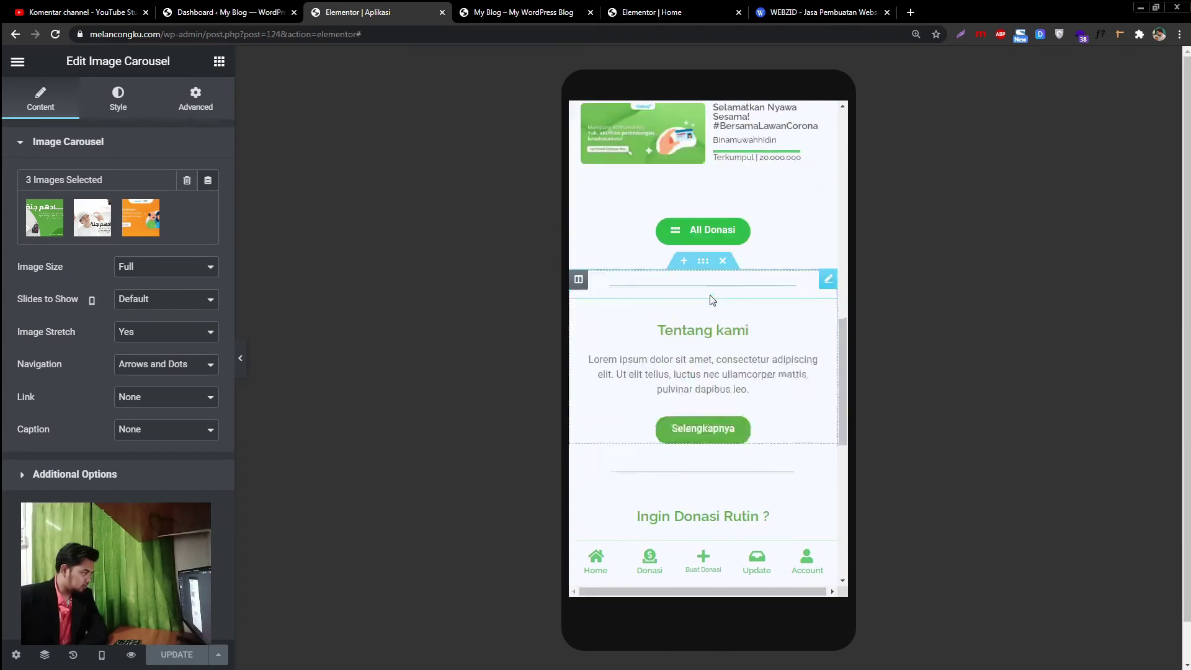
scroll(712, 300, down, 6)
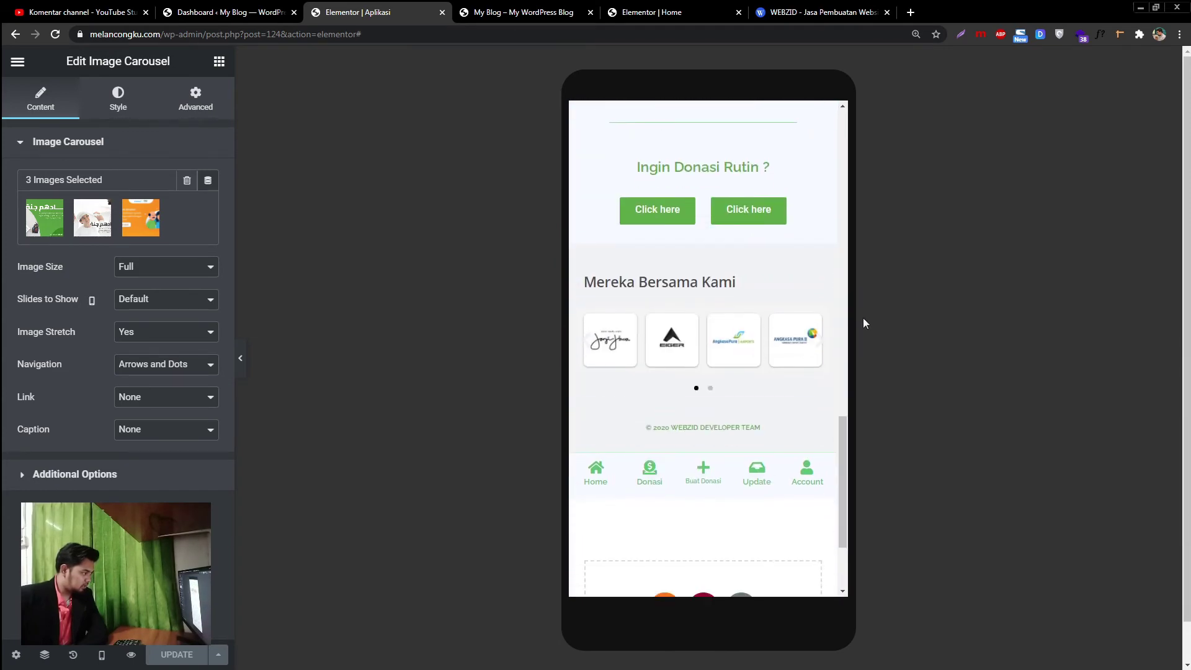
Browse the partner logo carousel, and view the mobile layout up to the banner with the editing panel temporarily hidden.
click(824, 347)
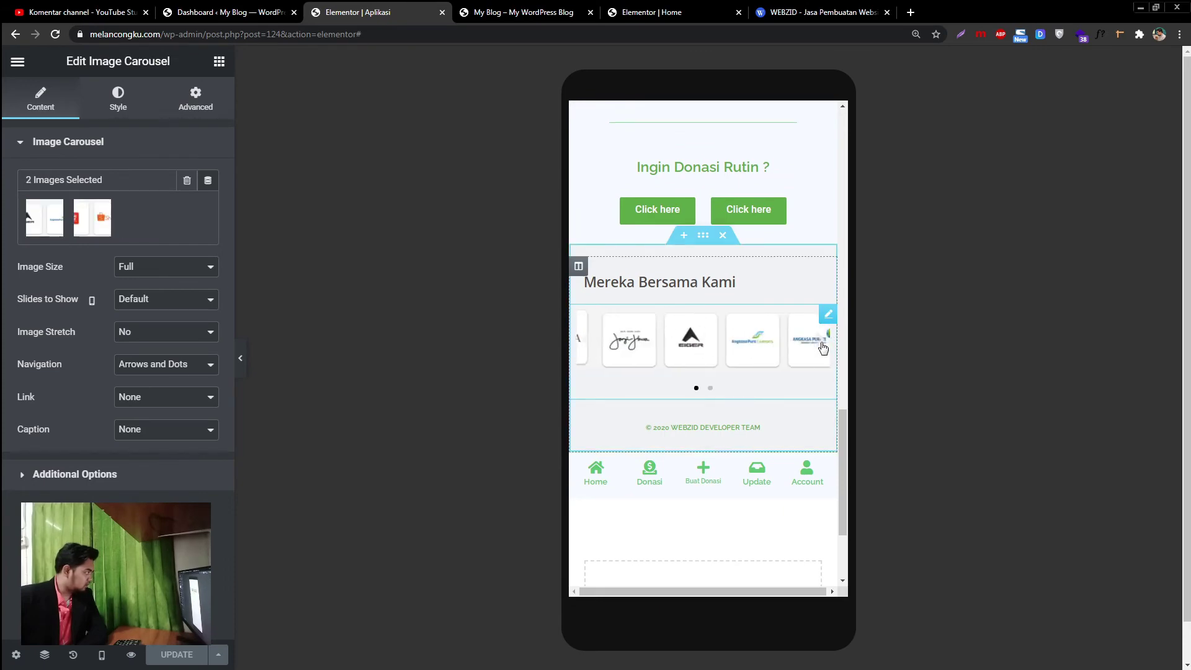
click(824, 349)
click(242, 367)
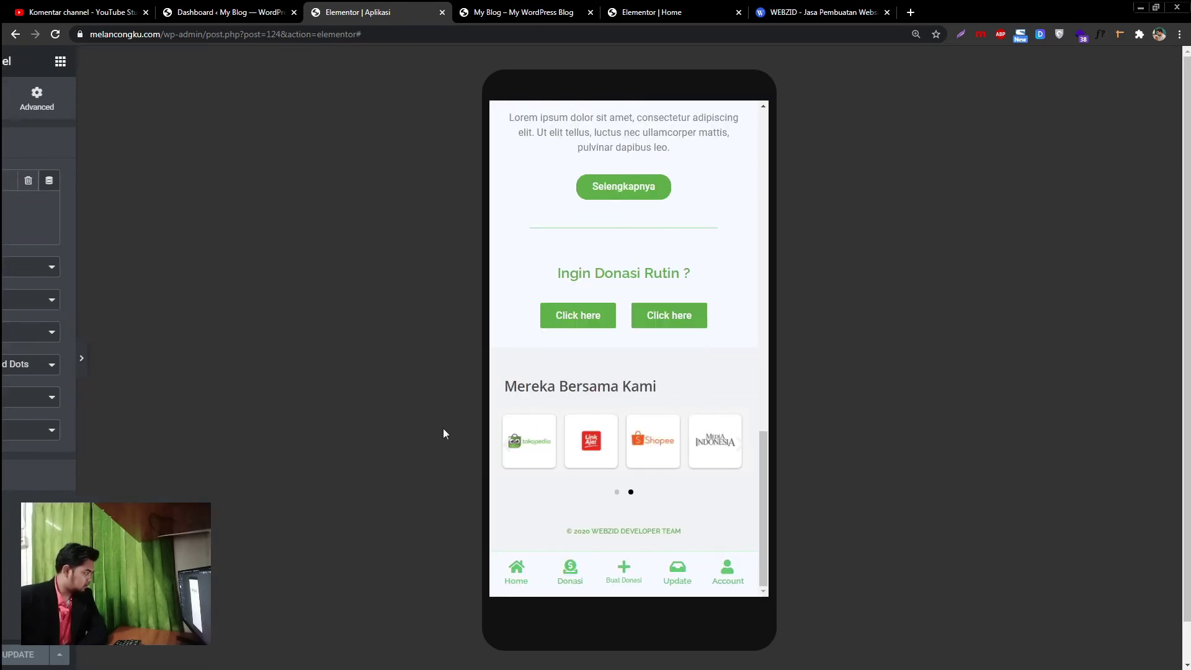
scroll(649, 456, up, 10)
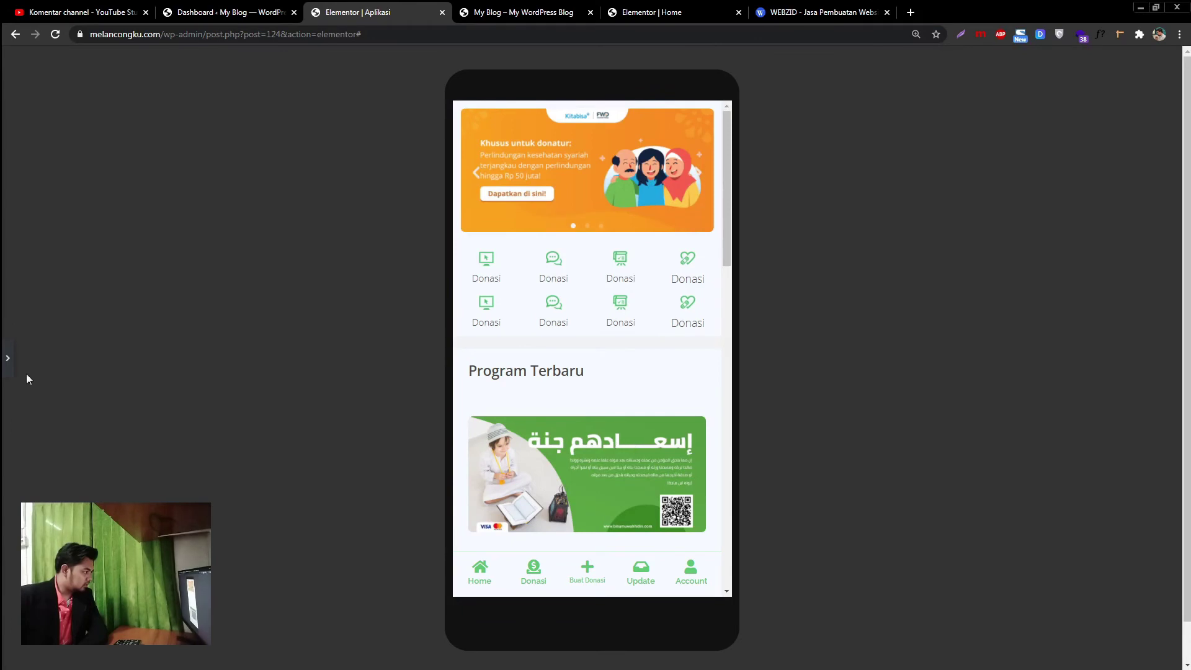
click(6, 356)
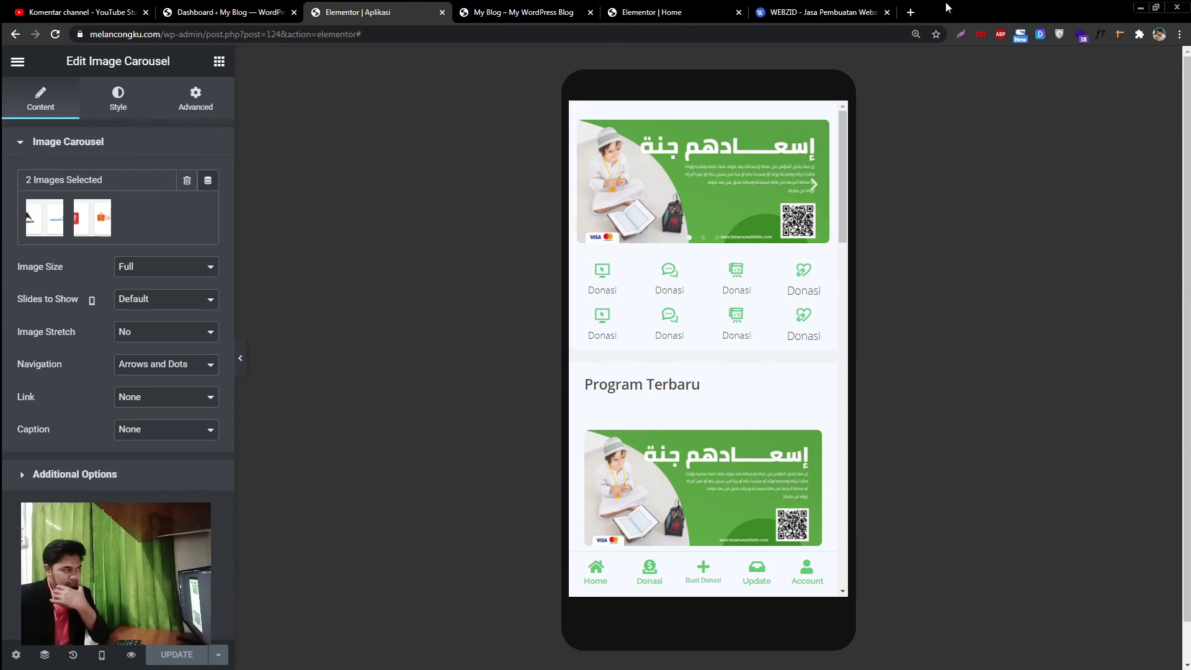
Open appsgeyser.com in a new browser tab.
click(910, 12)
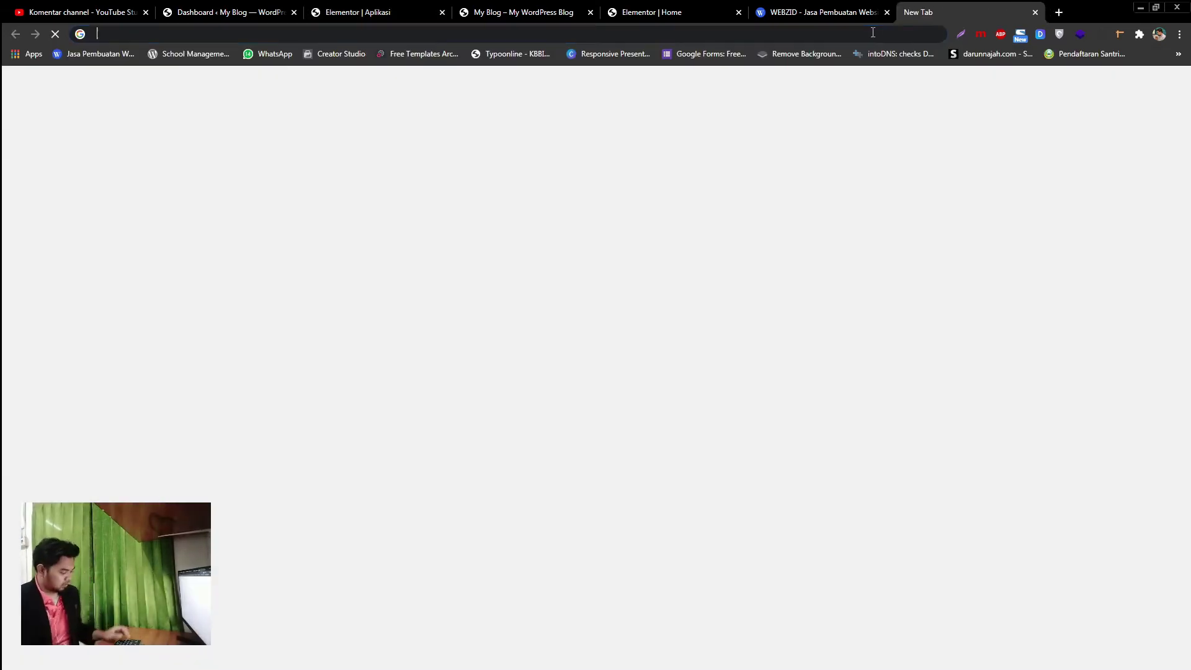
click(873, 32)
text(app)
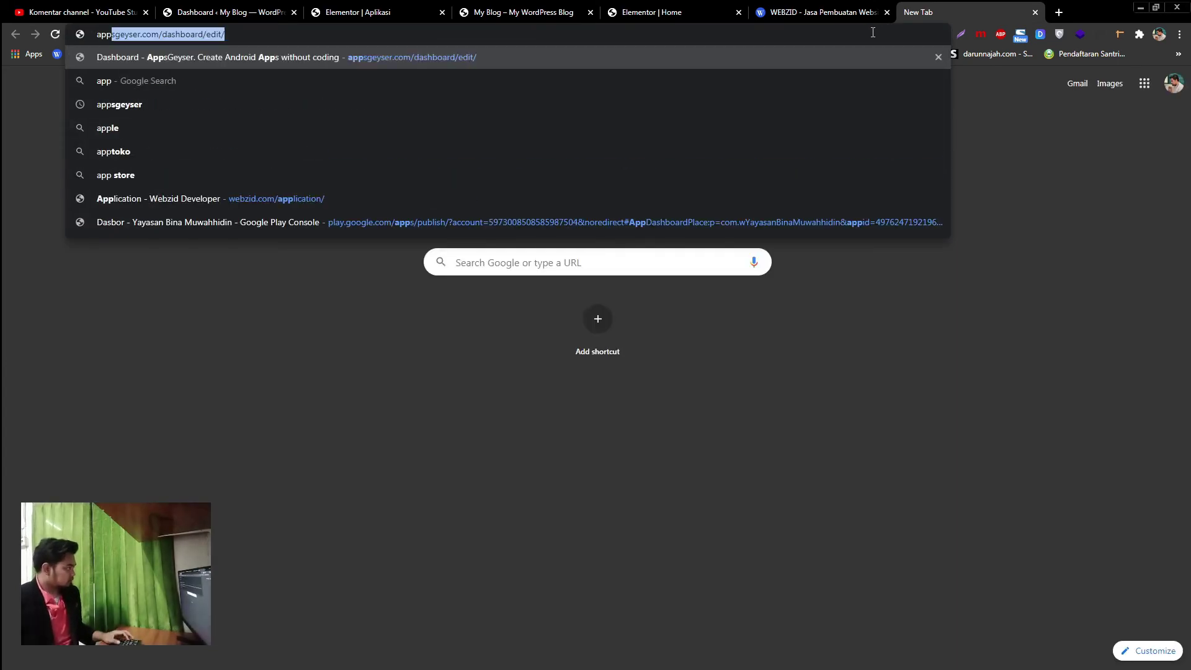
key(Return)
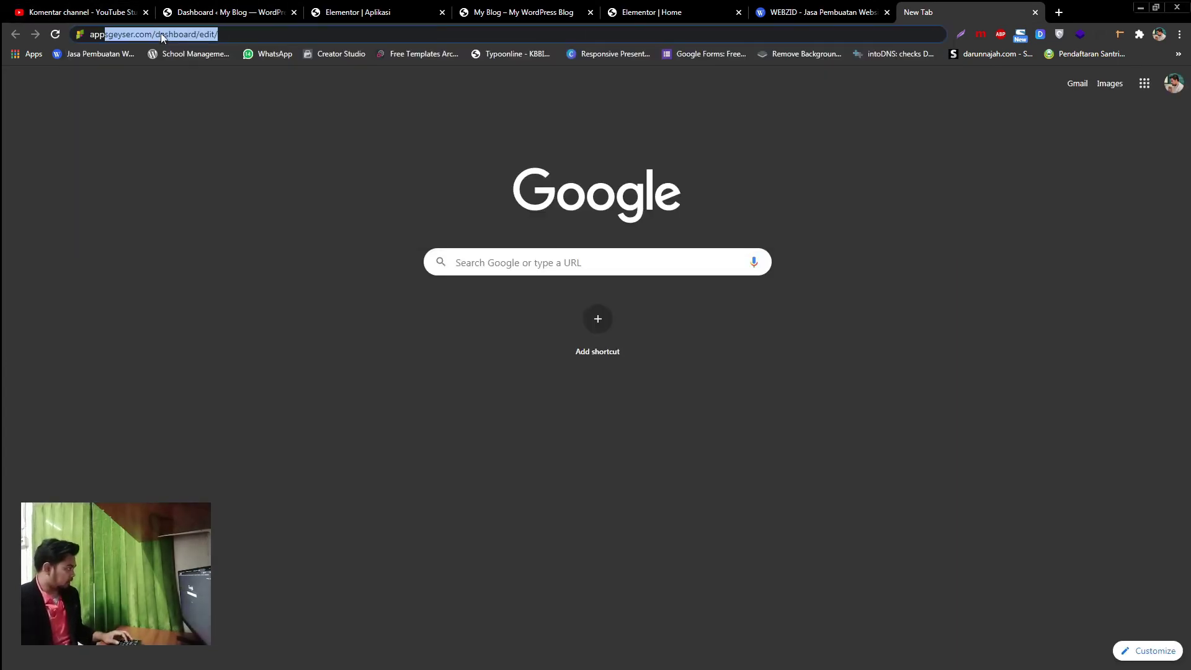
drag(158, 35, 252, 54)
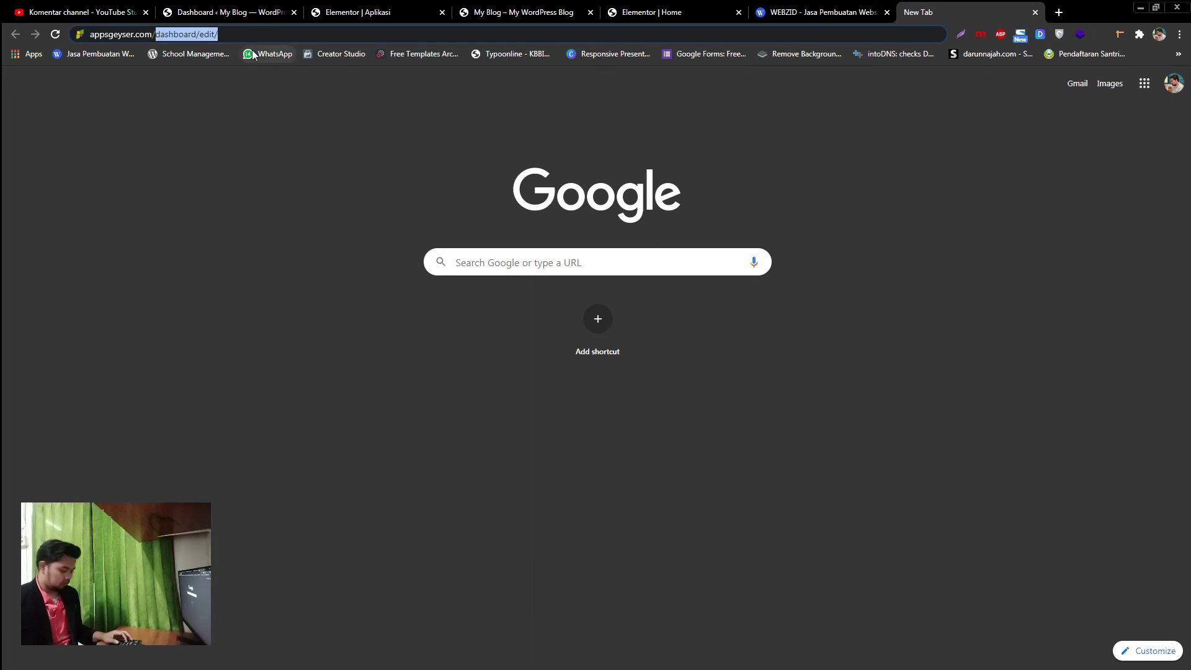
key(BackSpace)
key(Return)
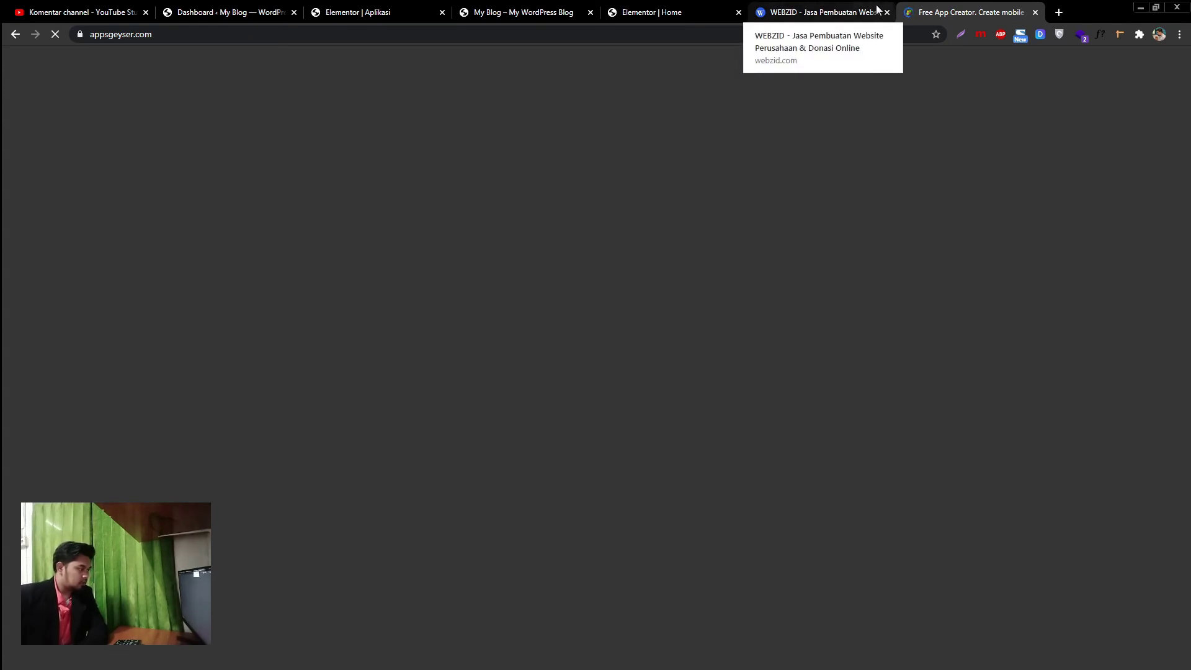
Check the list of wireless networks while the site loads, and look over the AppsGeyser homepage.
mouse_move(1062, 661)
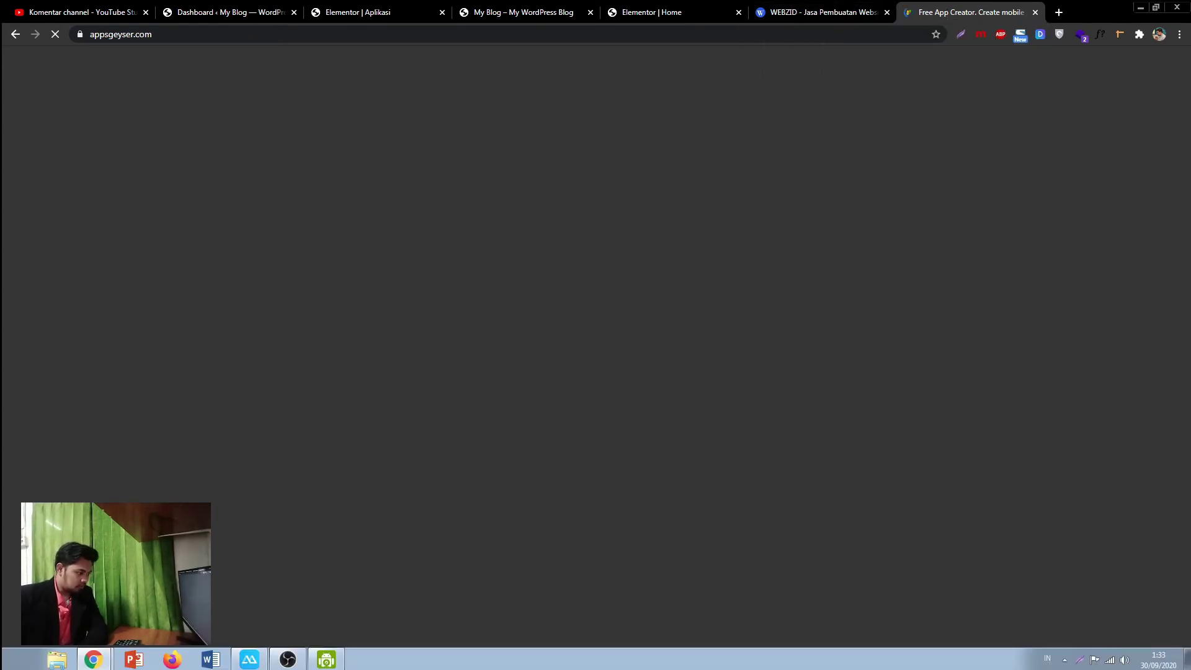
click(1110, 662)
click(1096, 544)
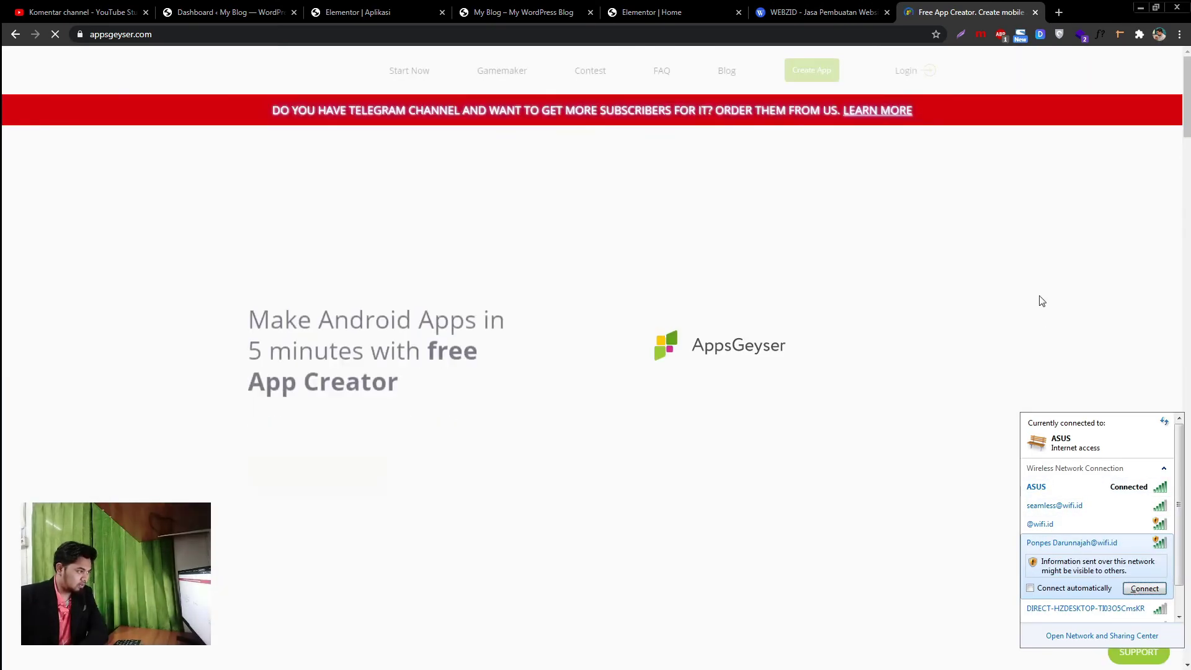
click(1095, 402)
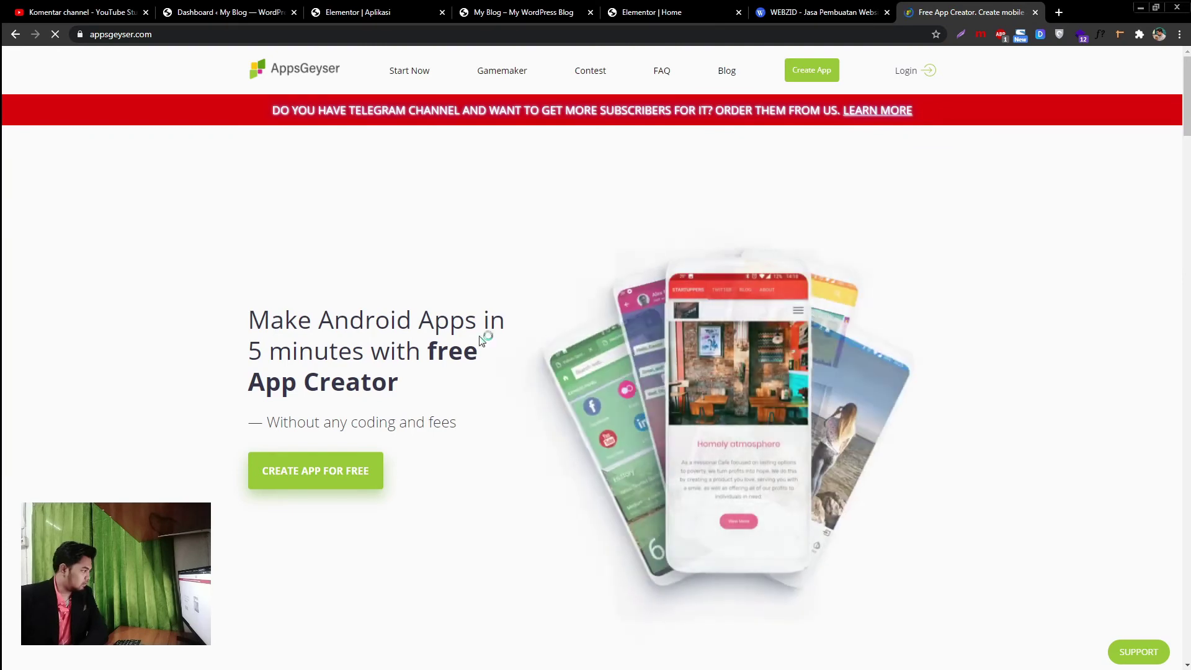
scroll(601, 319, down, 12)
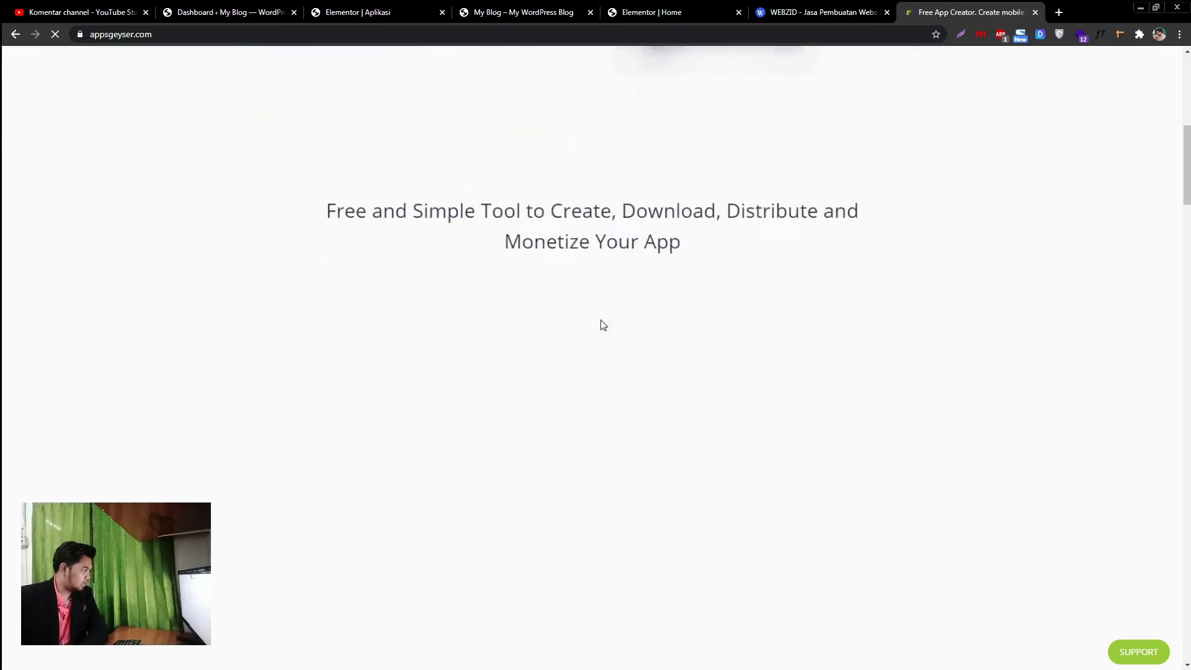
scroll(601, 325, up, 12)
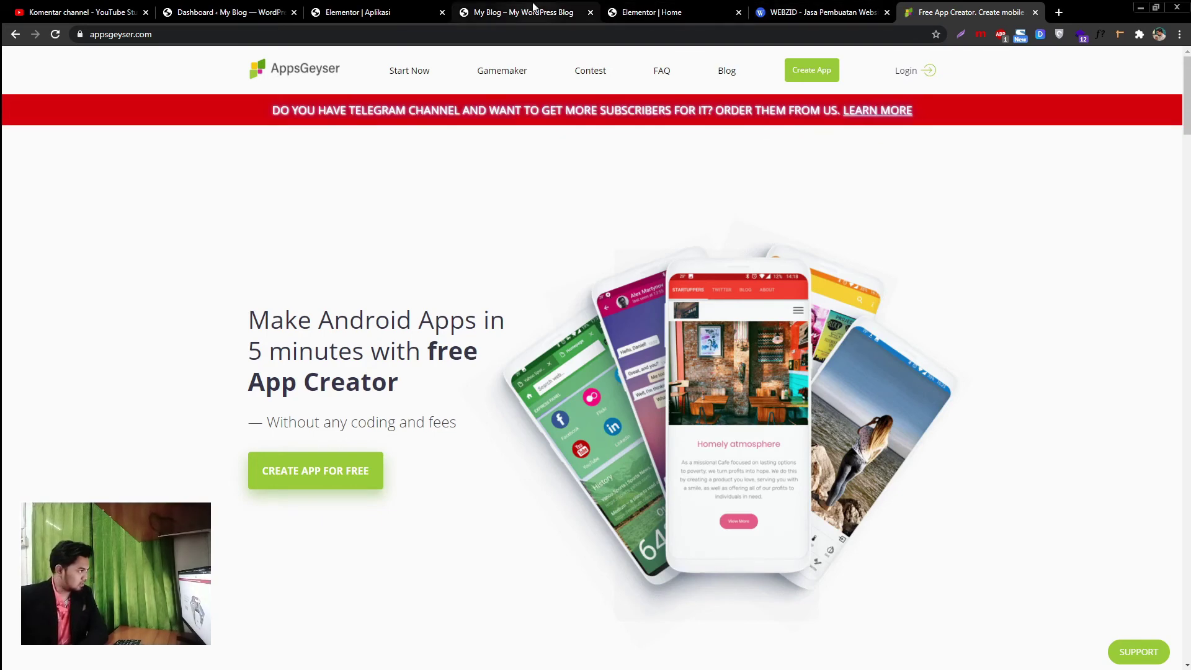
Return to the Aplikasi page editor and review the mobile preview between the banner and the Wakaf Populer list.
click(642, 11)
click(407, 7)
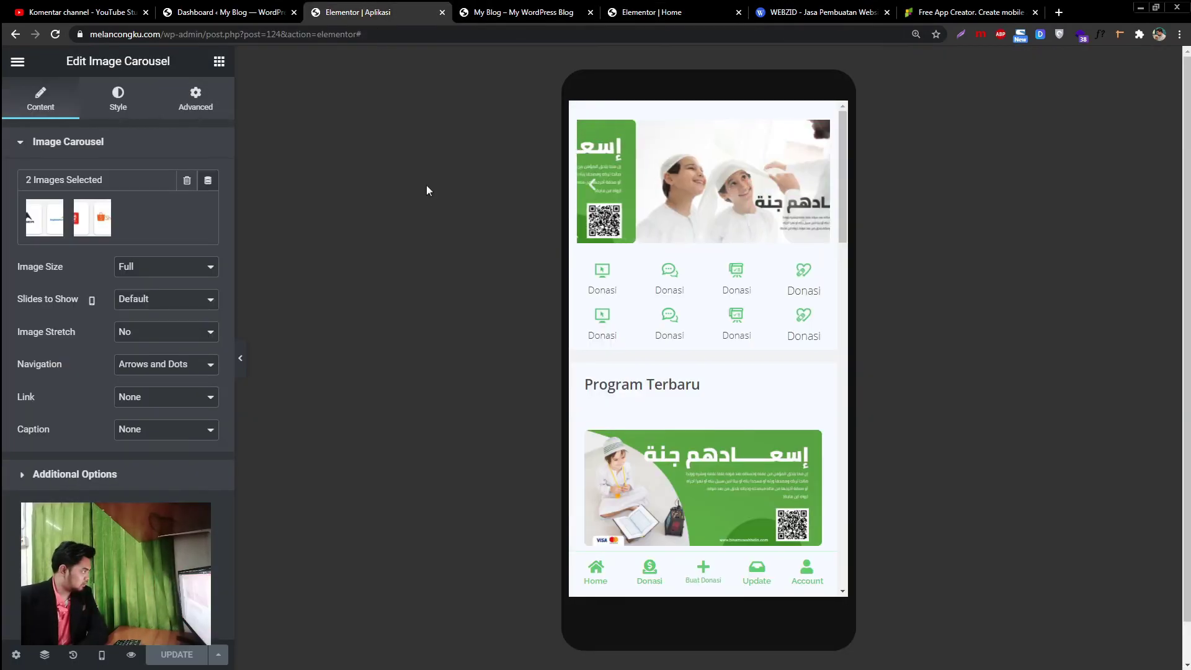
scroll(666, 405, down, 4)
scroll(665, 400, down, 2)
scroll(654, 393, up, 6)
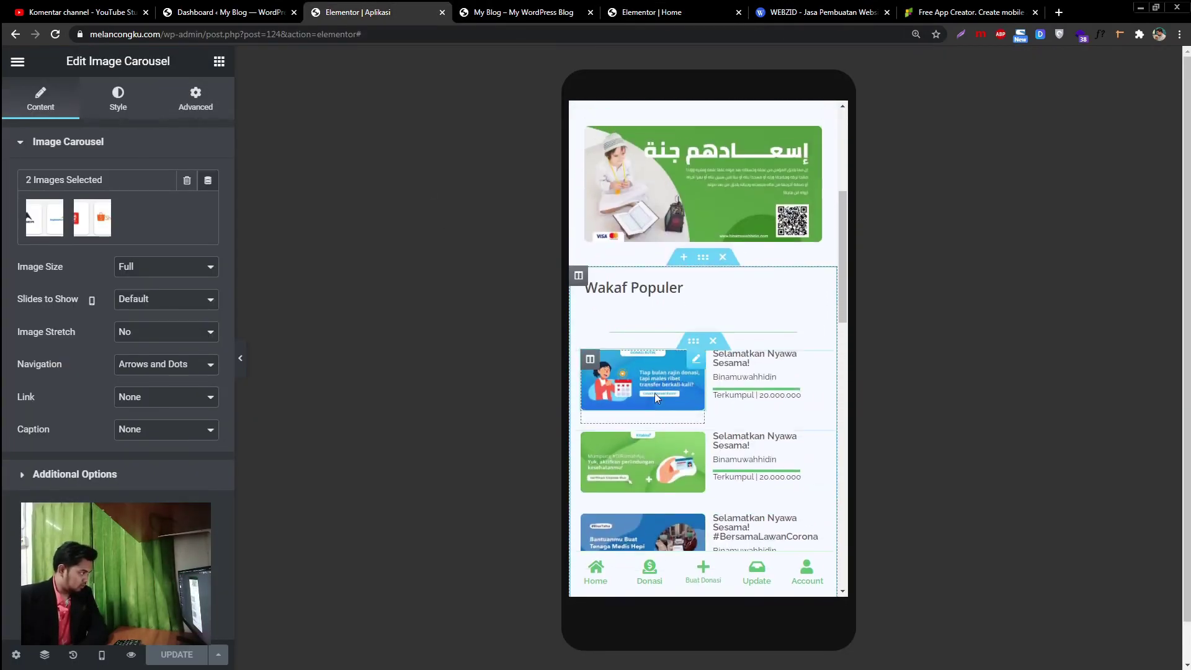
scroll(628, 211, up, 1)
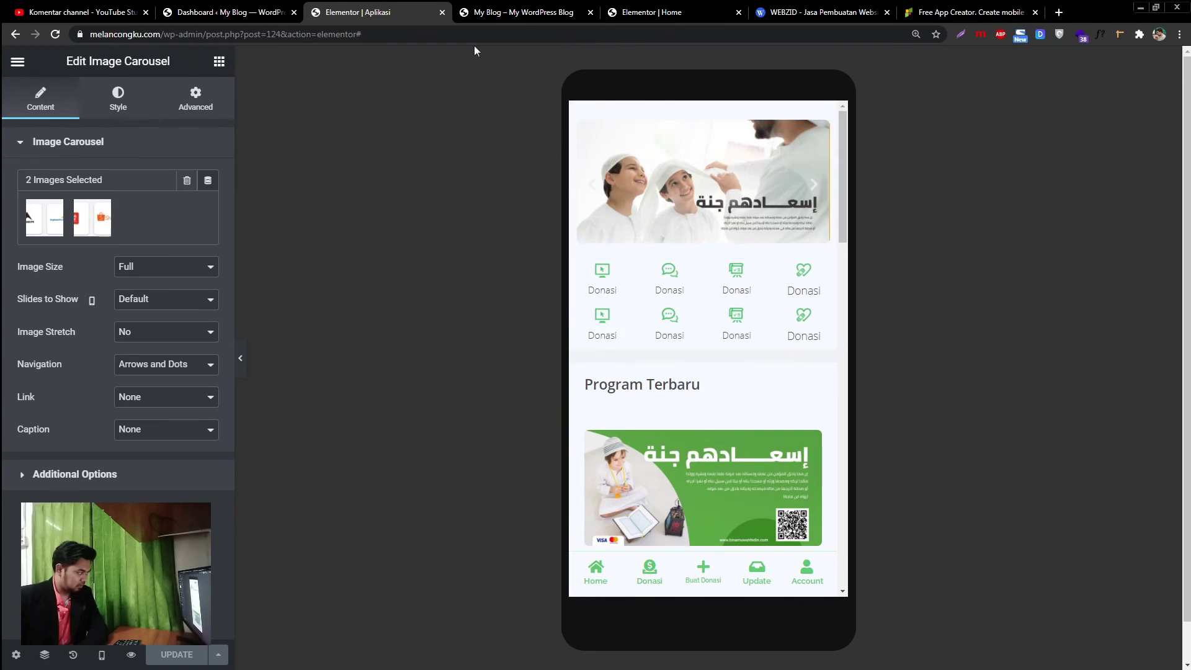
Revisit the AppsGeyser homepage's app examples and go back to the Aplikasi page editor.
click(971, 12)
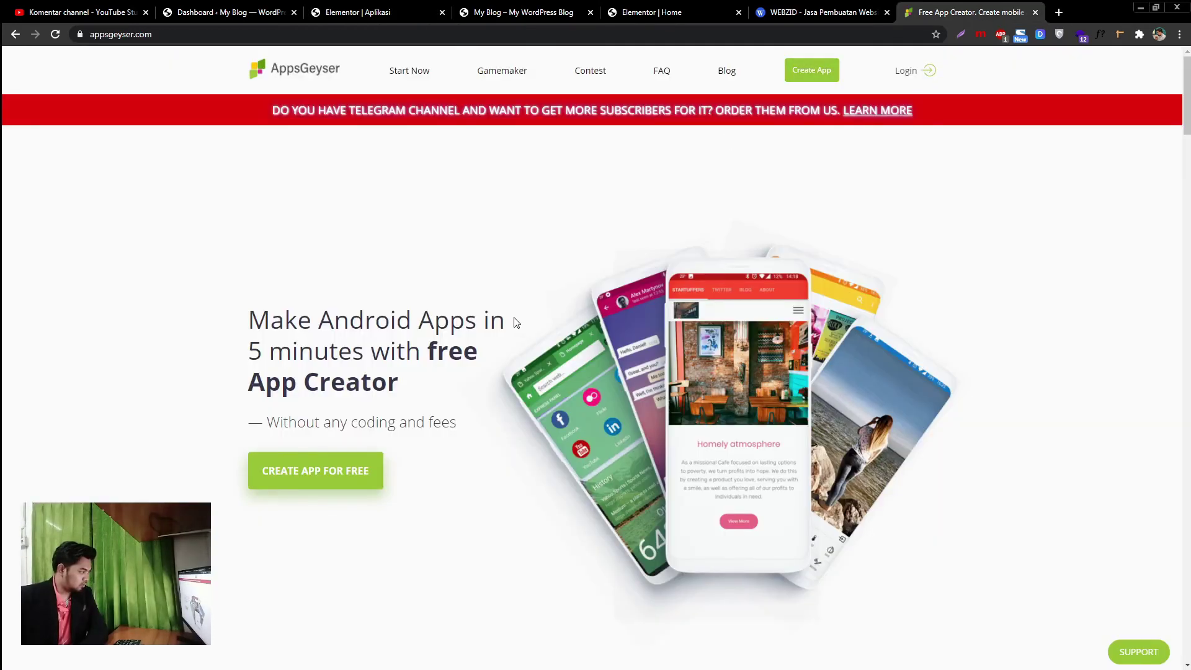
scroll(655, 371, down, 1)
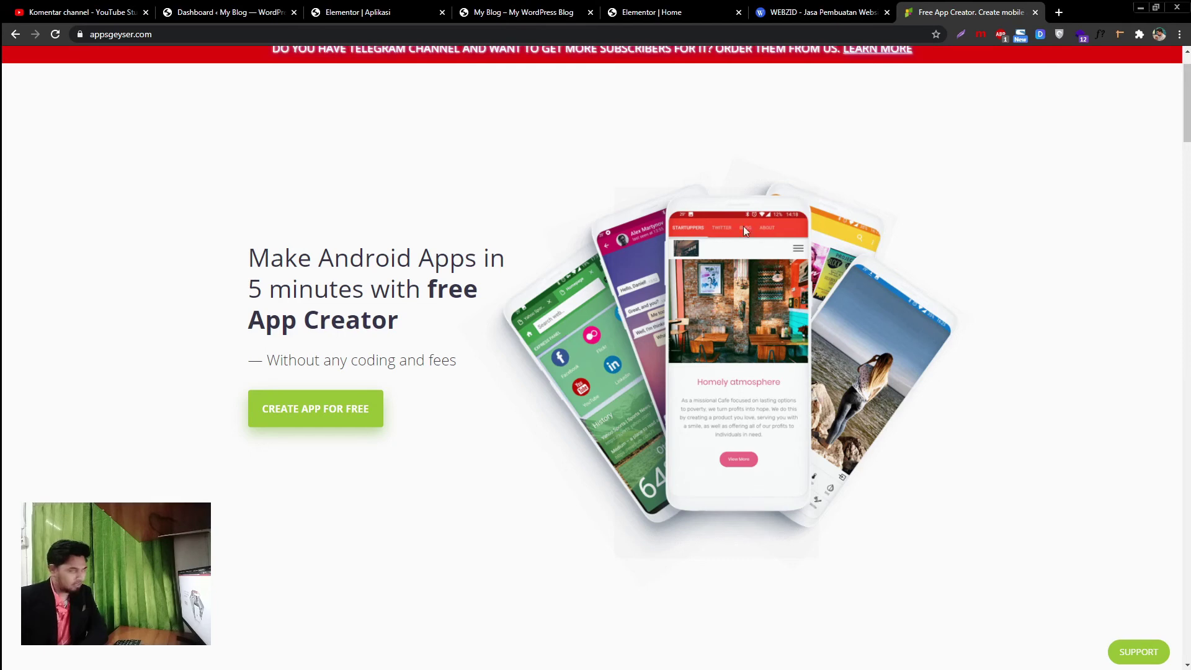
click(359, 12)
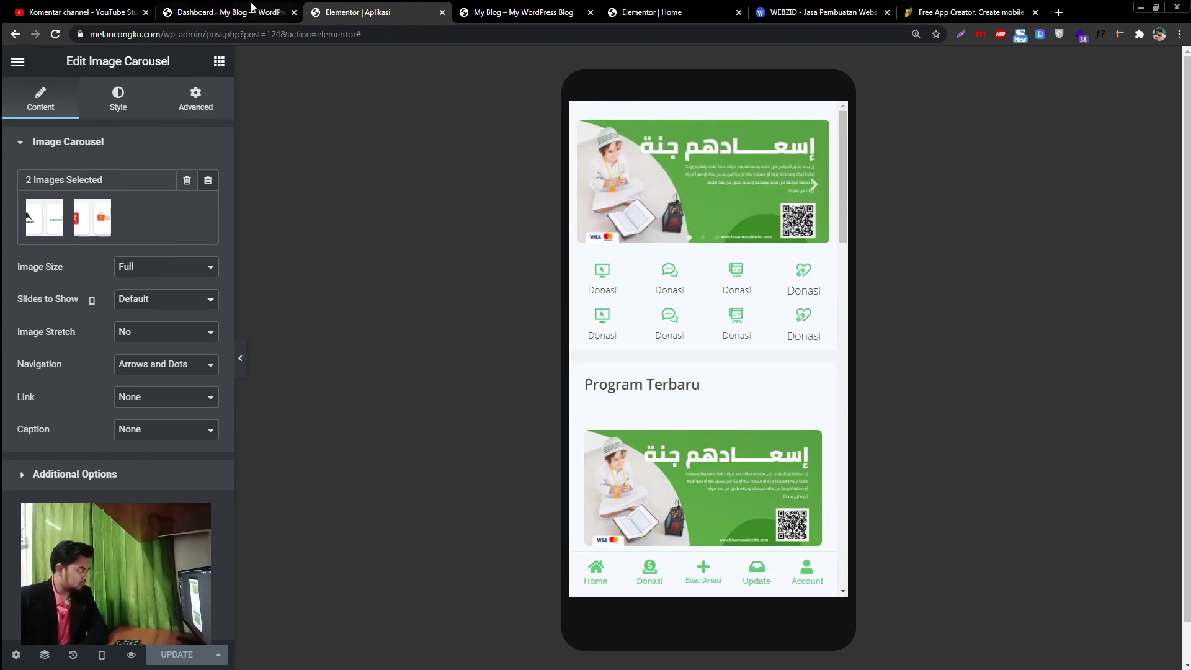
Switch to the My Blog WordPress dashboard.
click(213, 9)
click(93, 13)
click(240, 8)
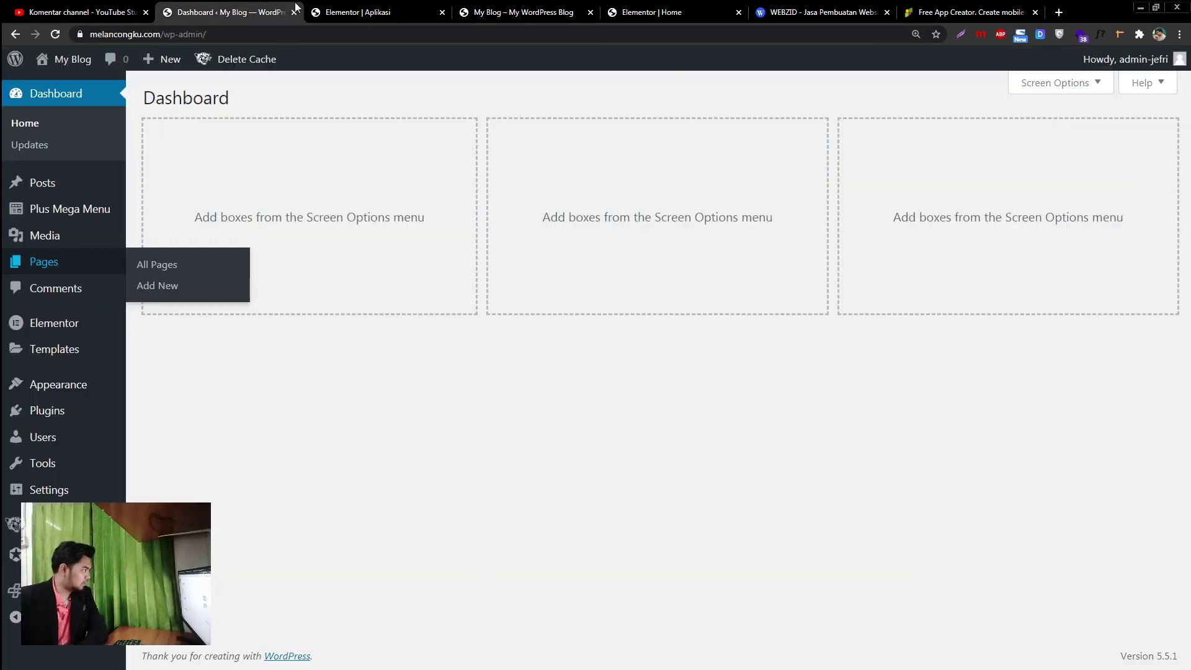
Switch the Aplikasi page editor to the desktop preview and check the bottom navigation along the whole page.
click(333, 9)
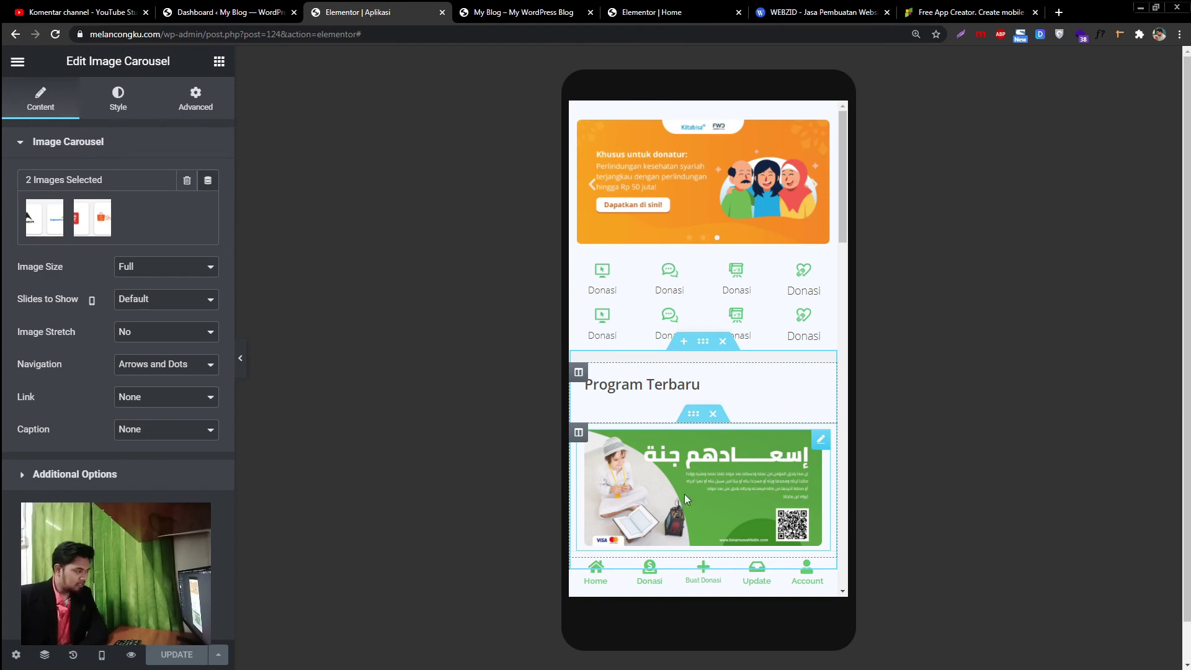
click(102, 654)
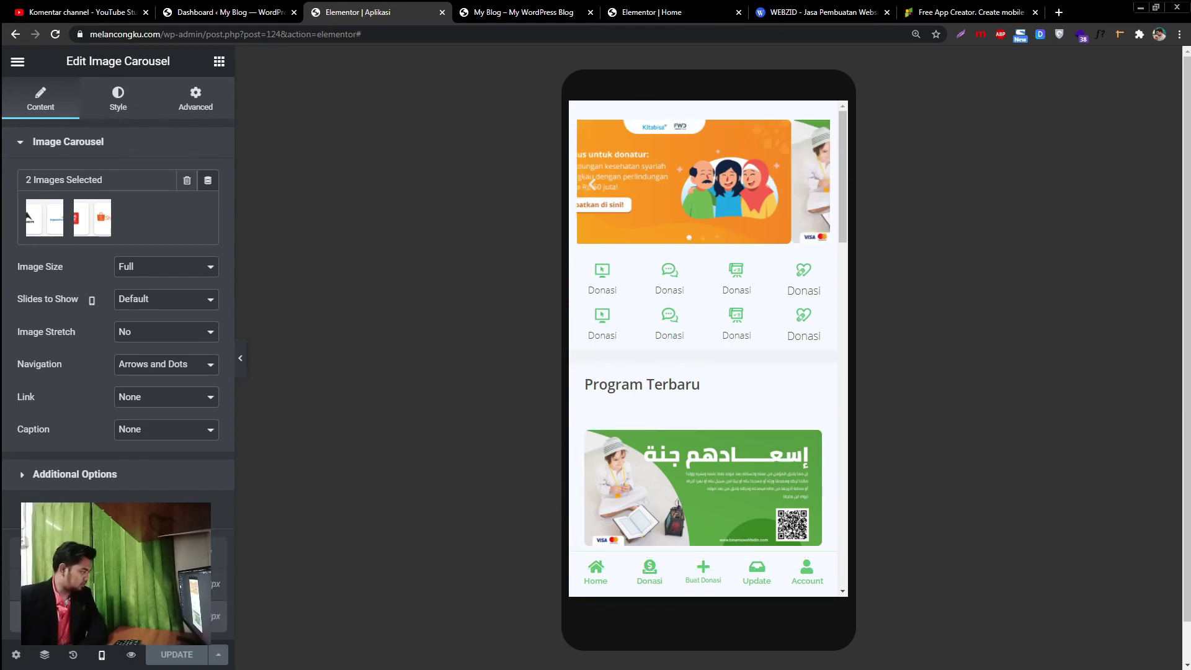
click(75, 621)
scroll(710, 570, down, 10)
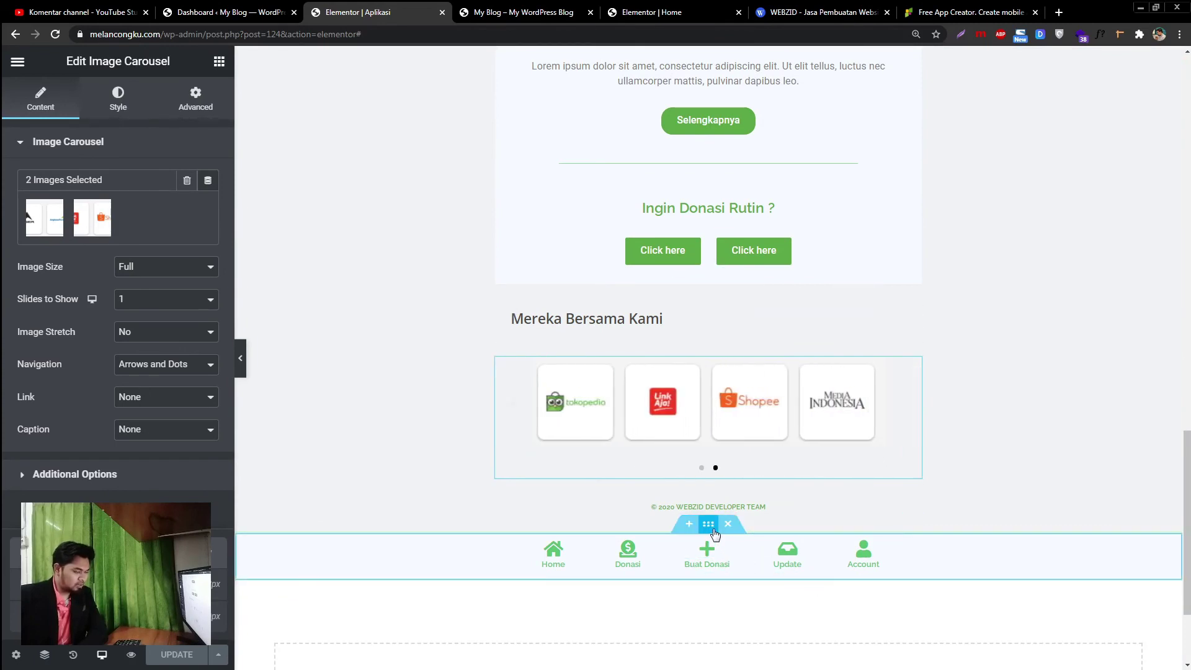
scroll(771, 277, up, 15)
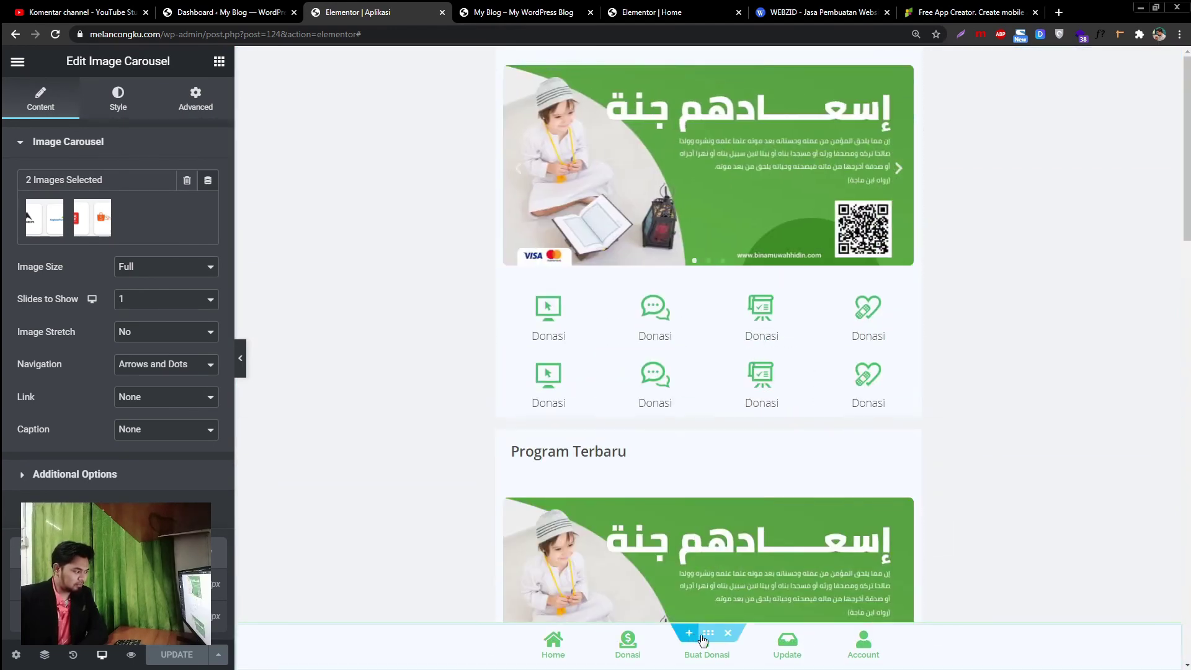
Copy the bottom navigation section and paste it into a new section above the banner carousel.
right_click(710, 639)
click(744, 522)
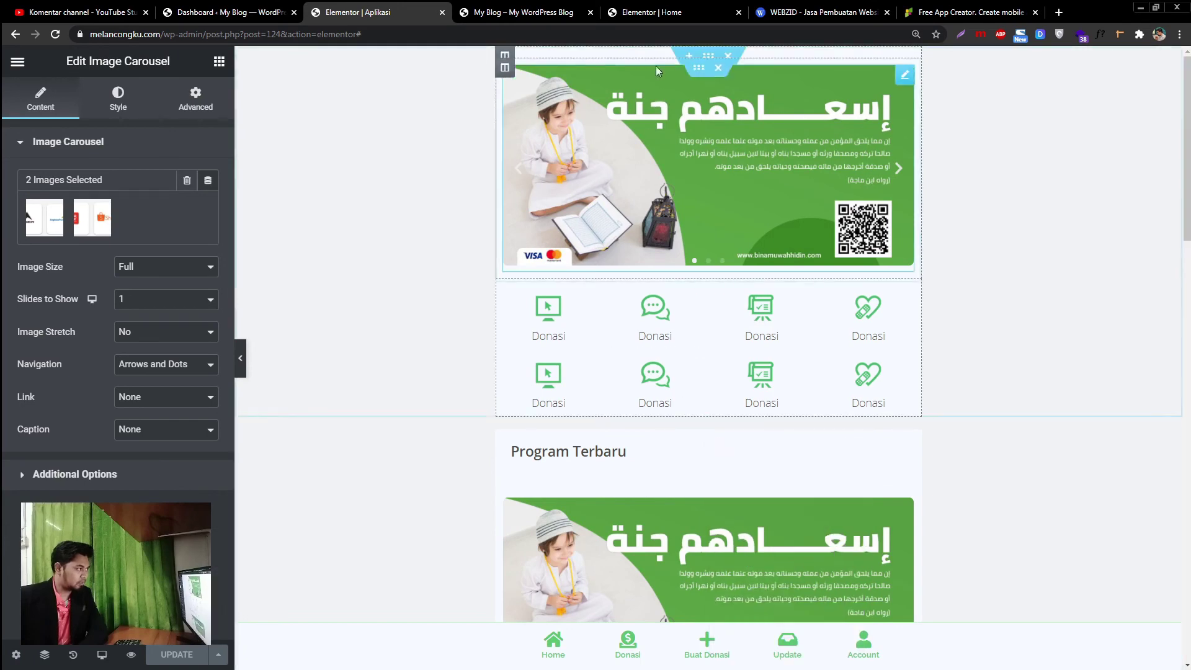
right_click(601, 102)
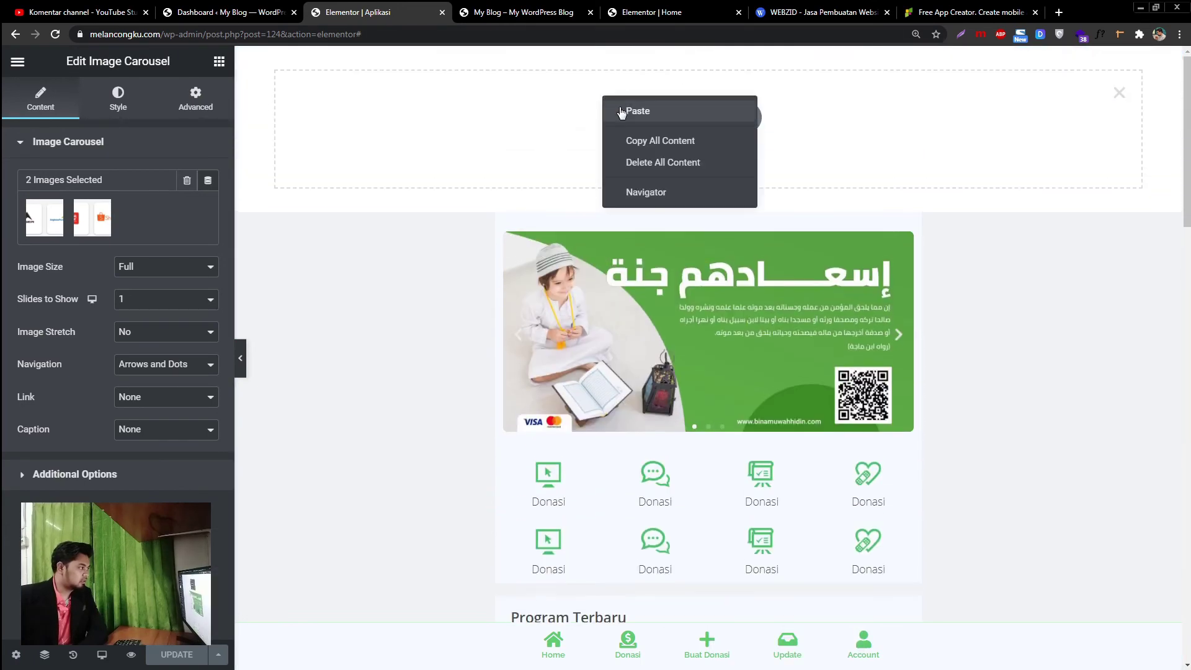
click(620, 113)
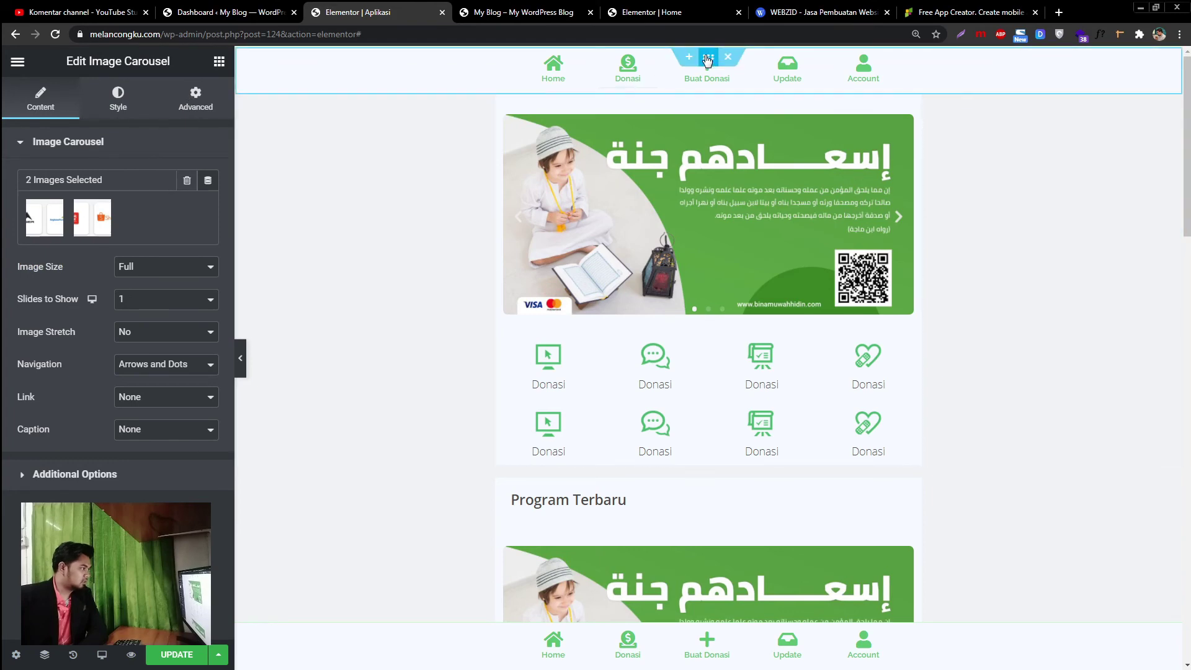
Set the Sticky motion effect of the pasted navigation section above the banner to Top.
click(708, 59)
click(208, 102)
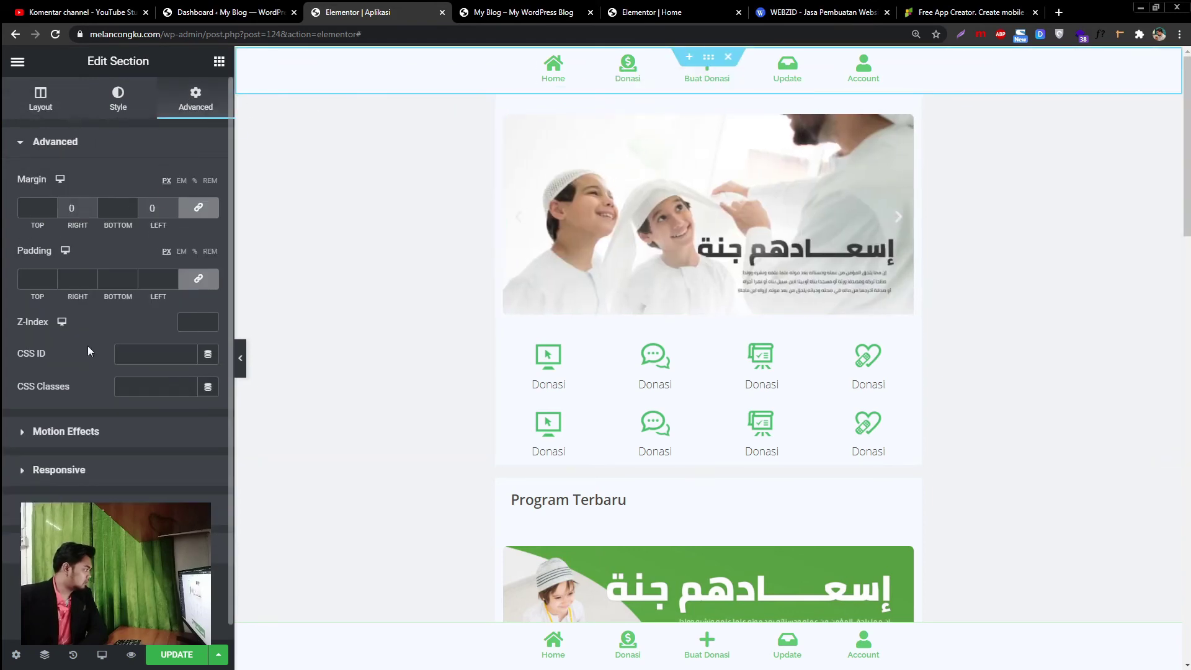
click(65, 432)
click(142, 265)
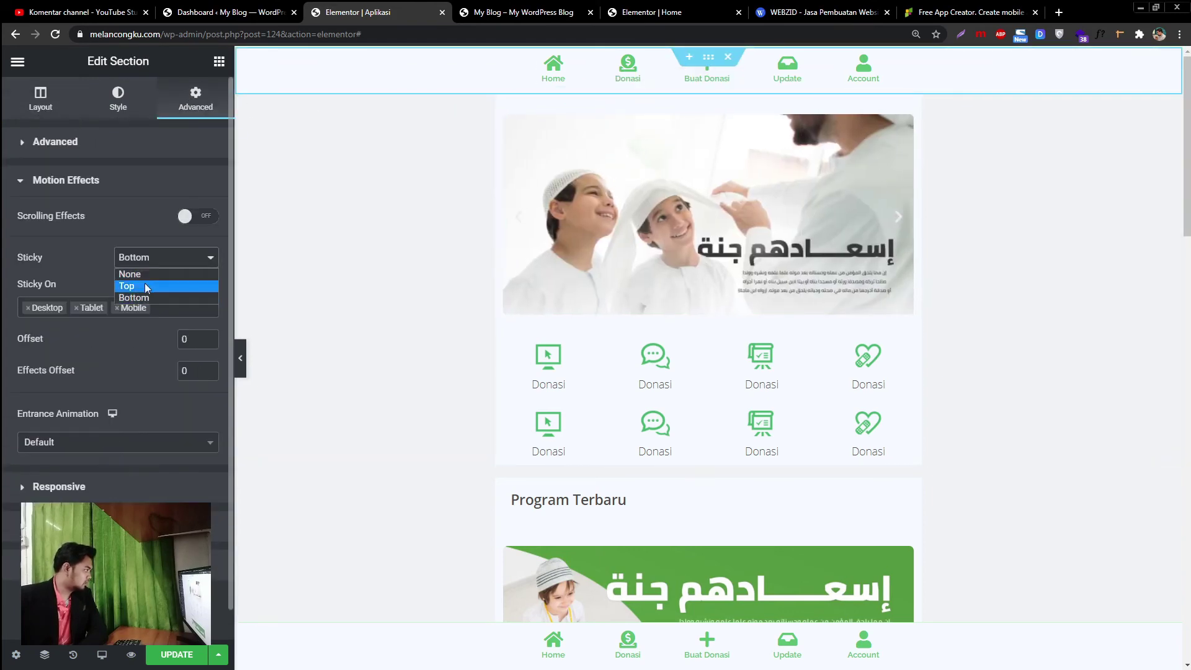
click(144, 283)
Preview the page at full width to compare the top and bottom sticky navigation bars, and return to the section settings.
click(241, 363)
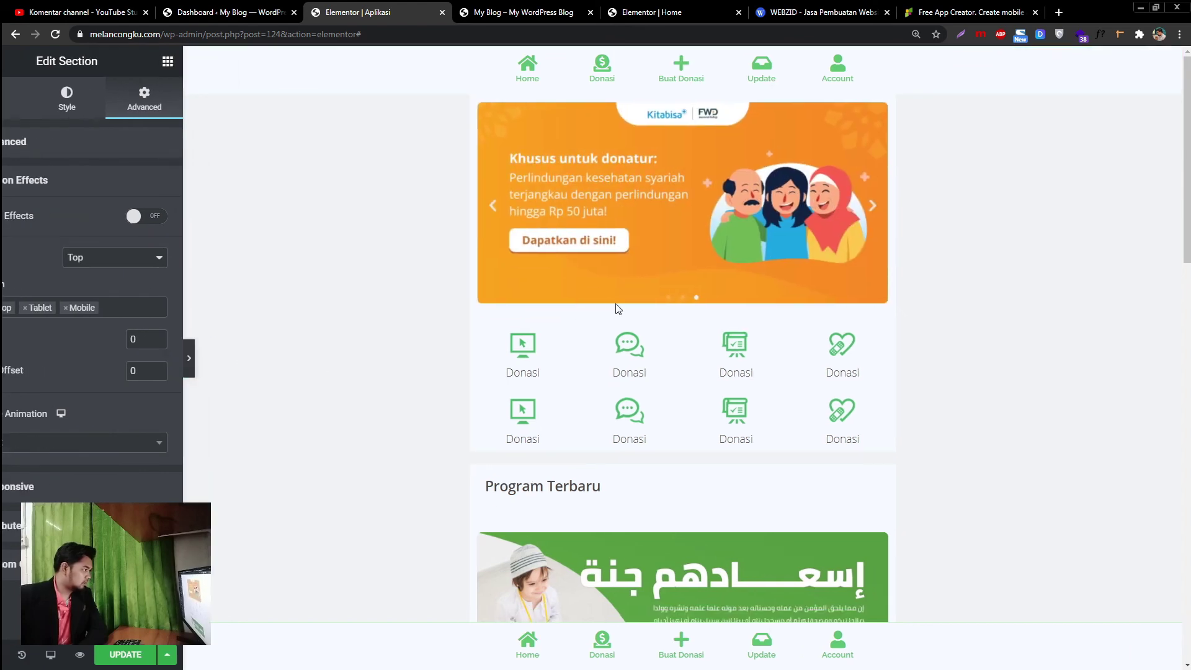
scroll(613, 315, down, 10)
scroll(613, 318, up, 10)
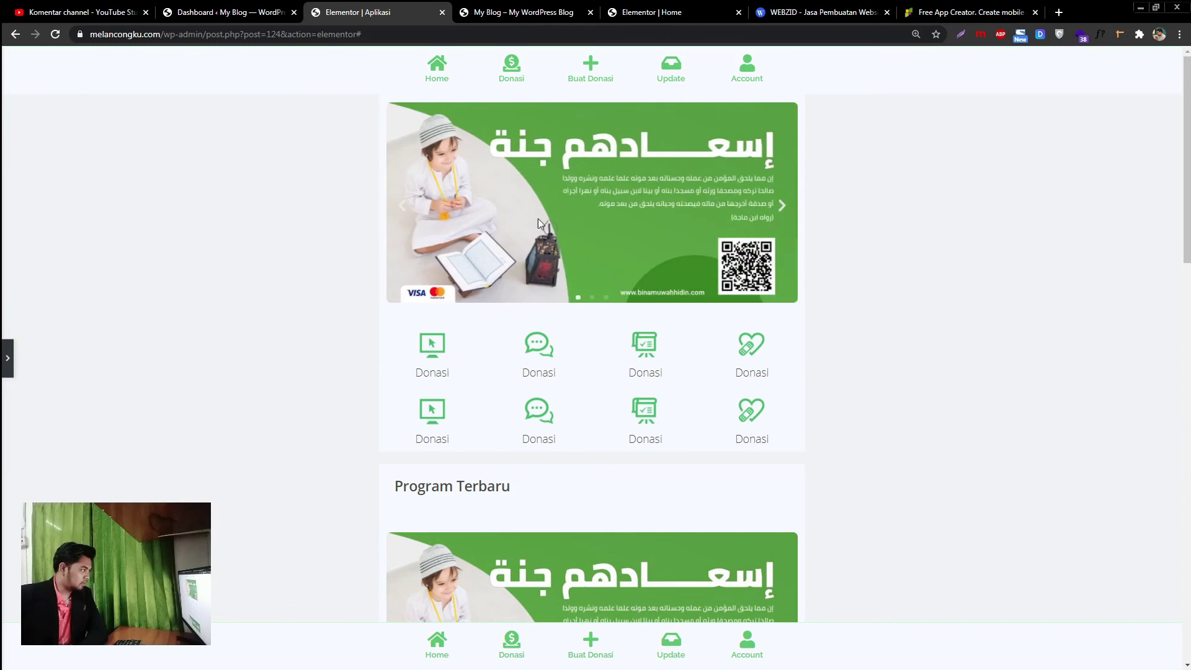
mouse_move(521, 661)
click(7, 358)
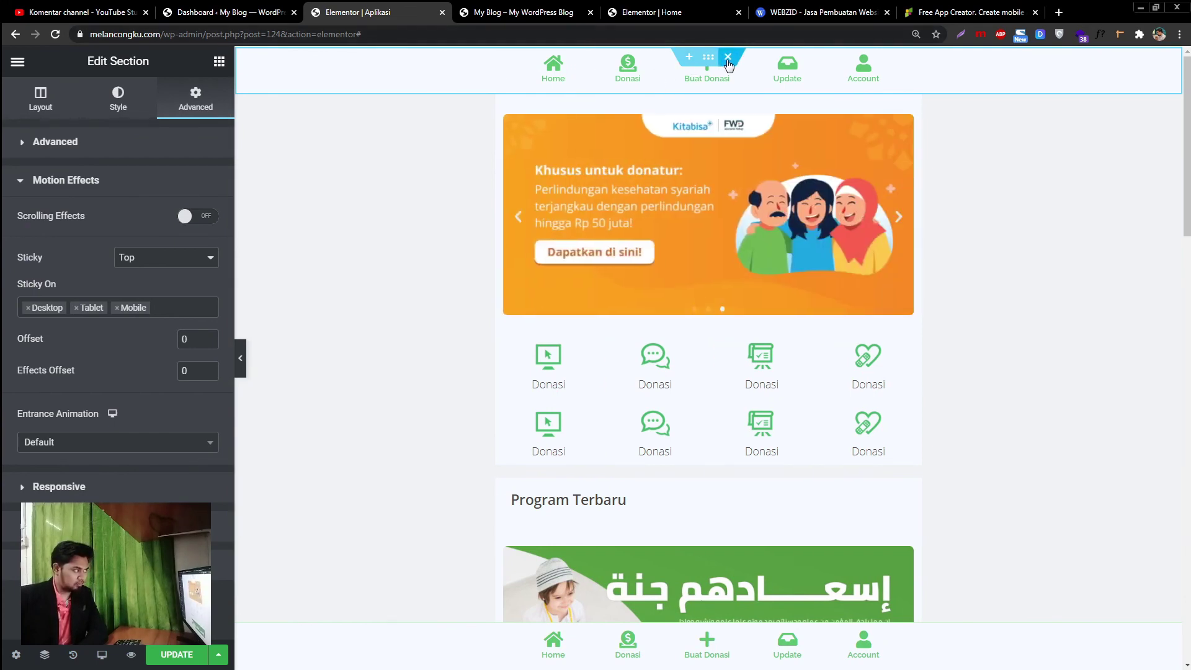
Delete the duplicate navigation section above the banner and check the remaining bottom bar near the partner logos at full width.
click(728, 57)
scroll(729, 373, down, 15)
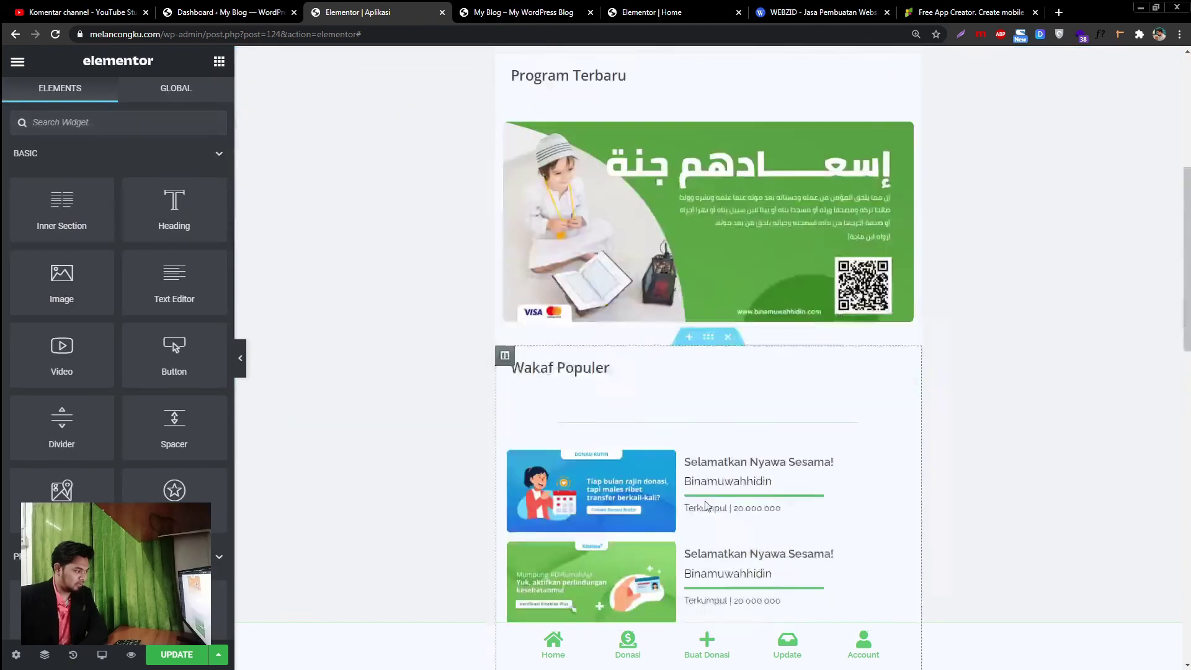
scroll(729, 595, down, 3)
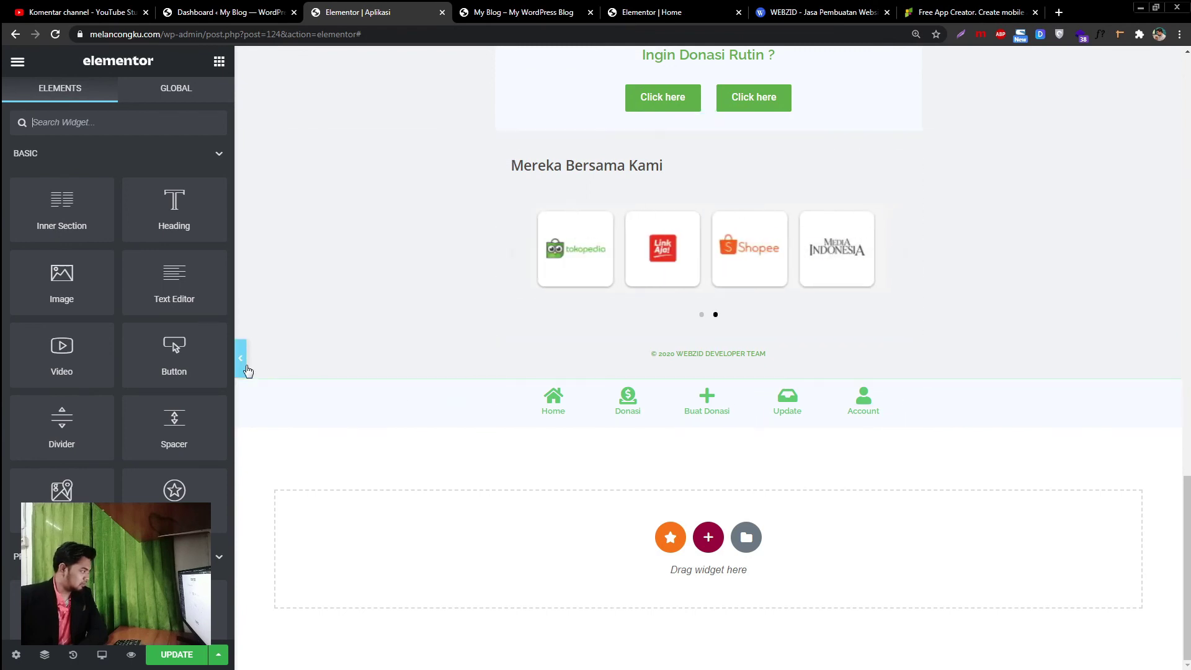
click(240, 360)
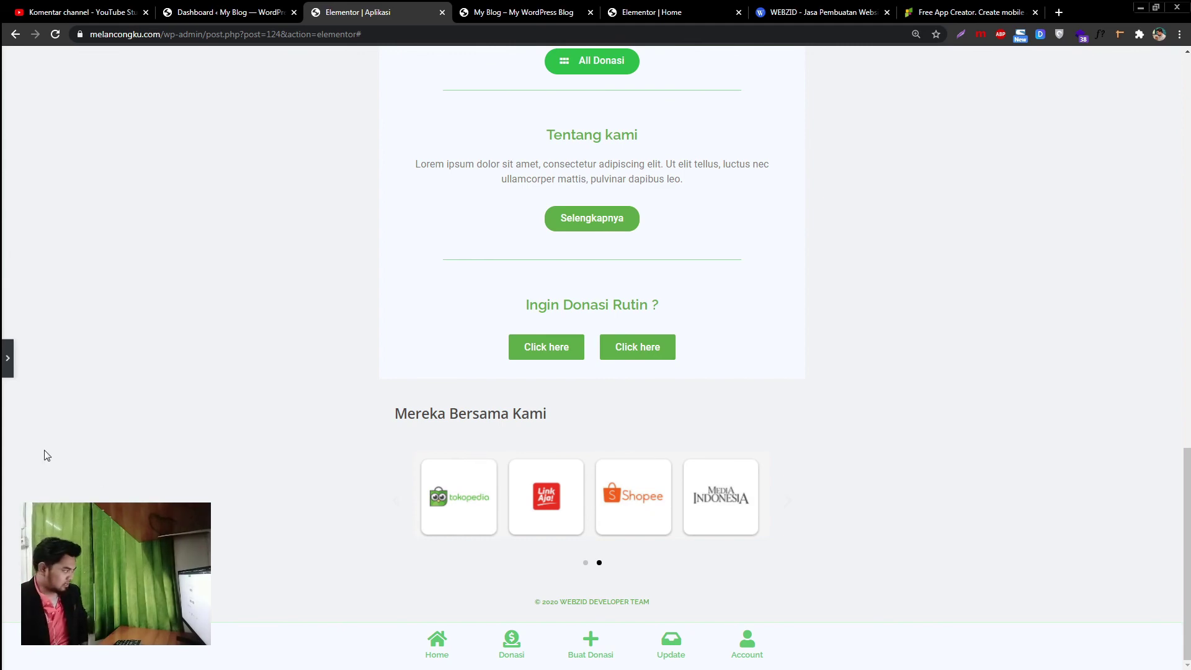
click(7, 358)
Revisit the YouTube Studio comments, the Foodie Snacks site and the WEBZID homepage, and return to the Aplikasi page editor.
click(96, 8)
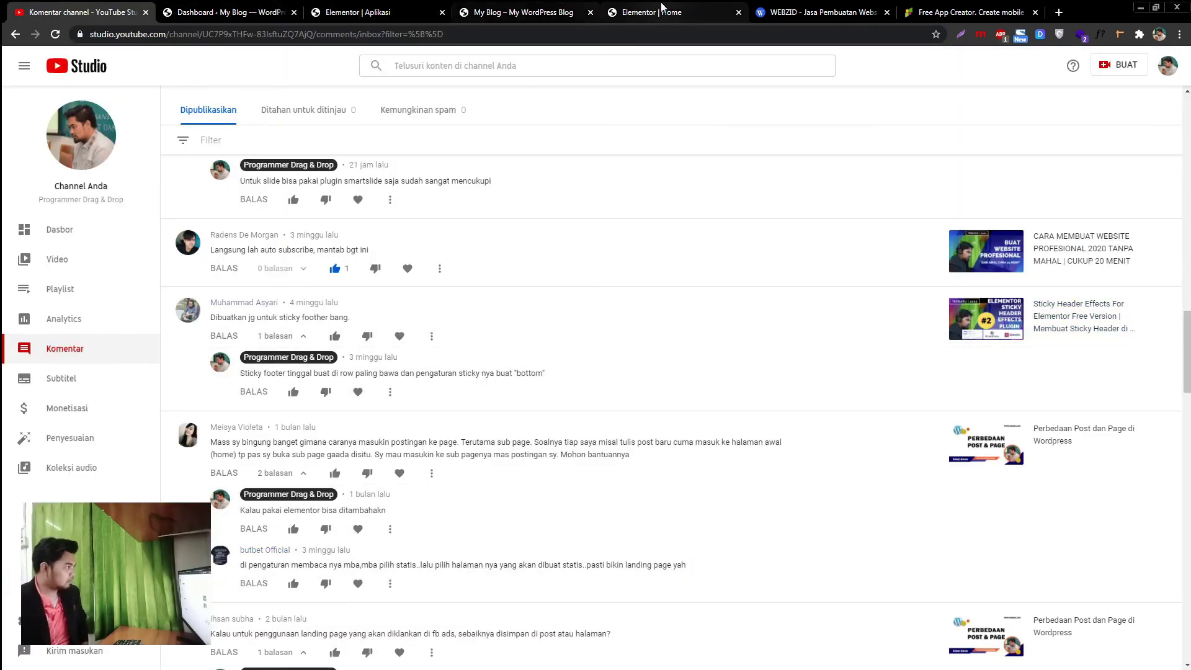
click(519, 8)
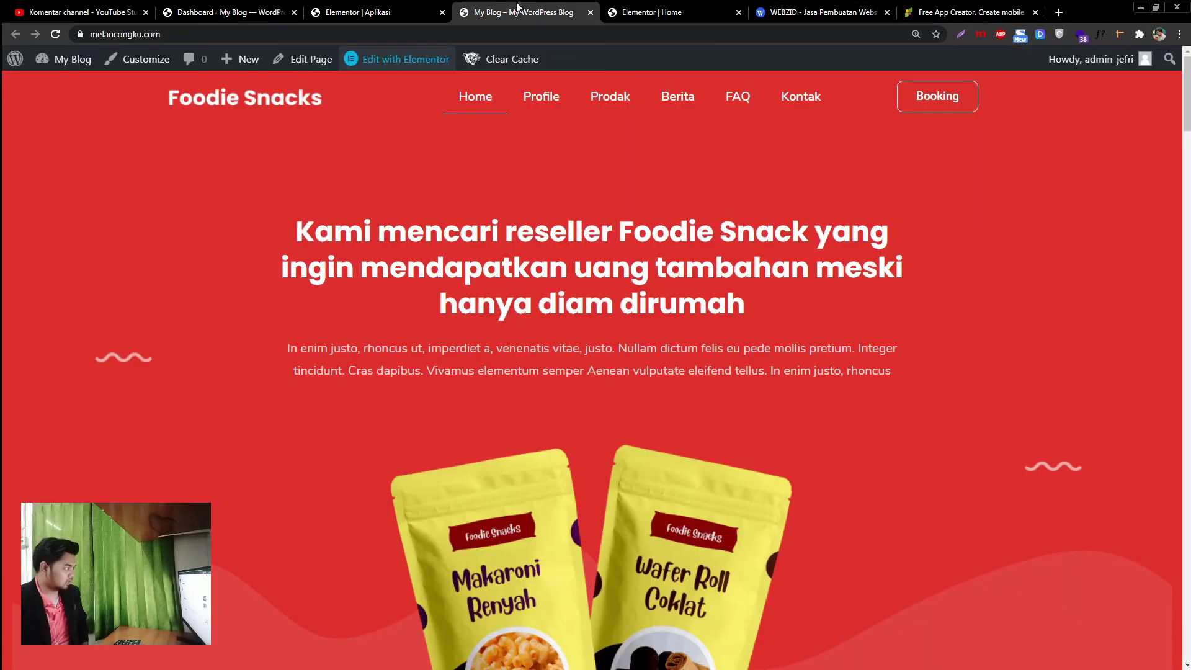
click(661, 7)
click(819, 12)
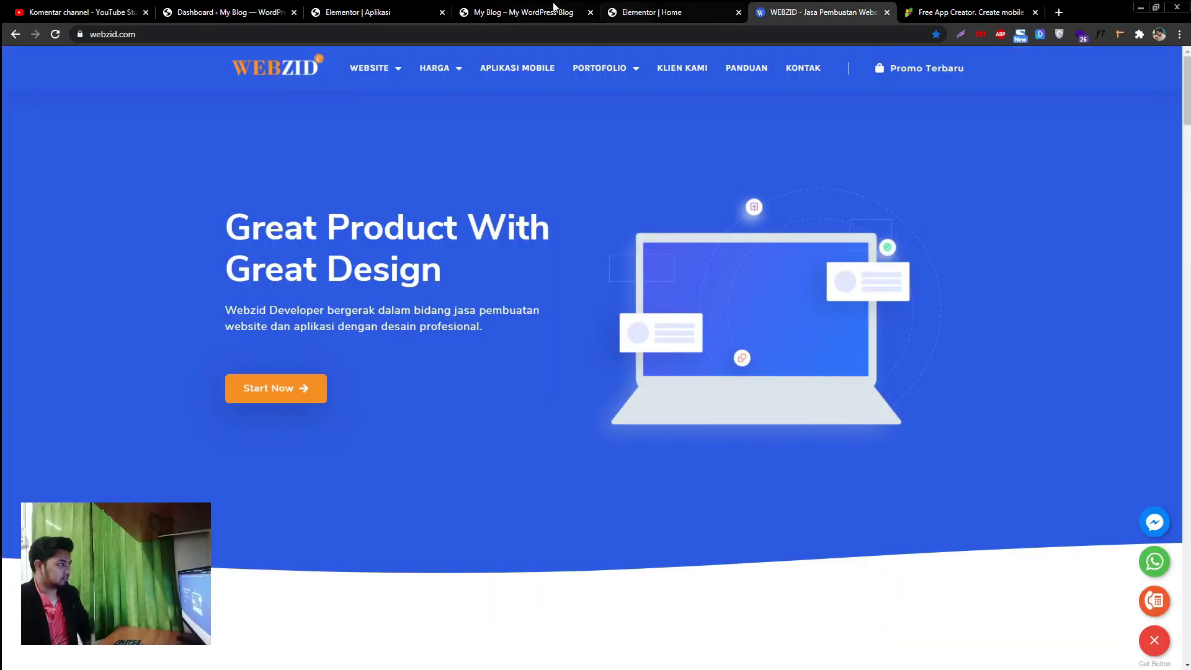
click(360, 12)
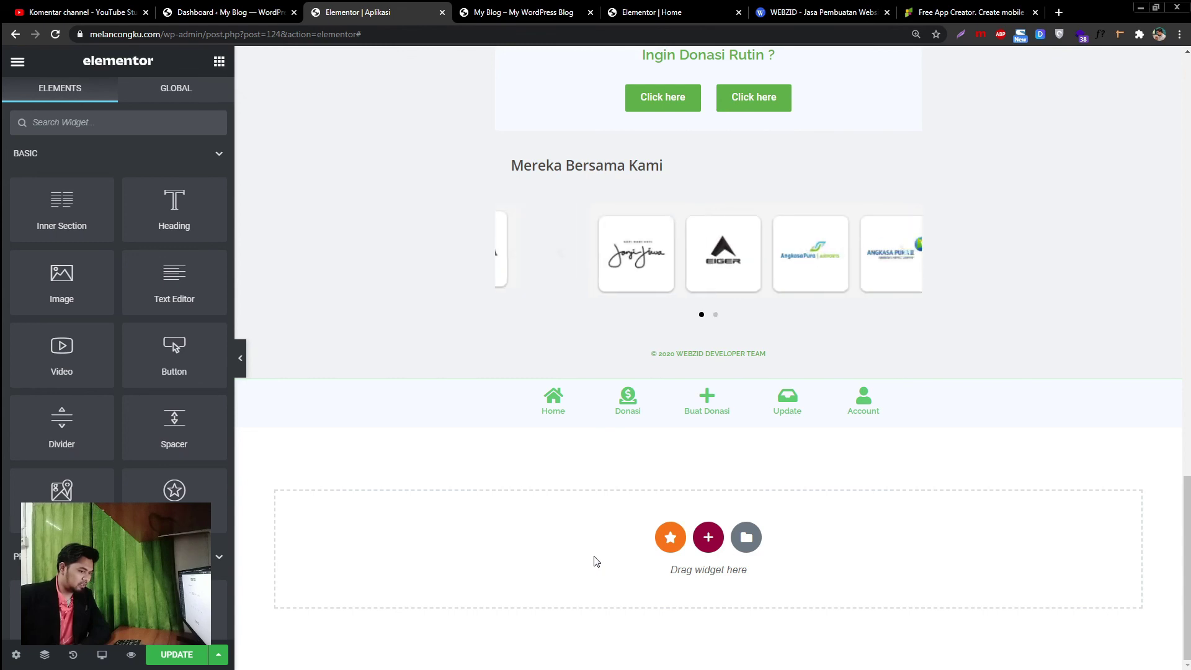
Look at the WordPress dashboard briefly and go back to the Aplikasi page editor.
click(221, 7)
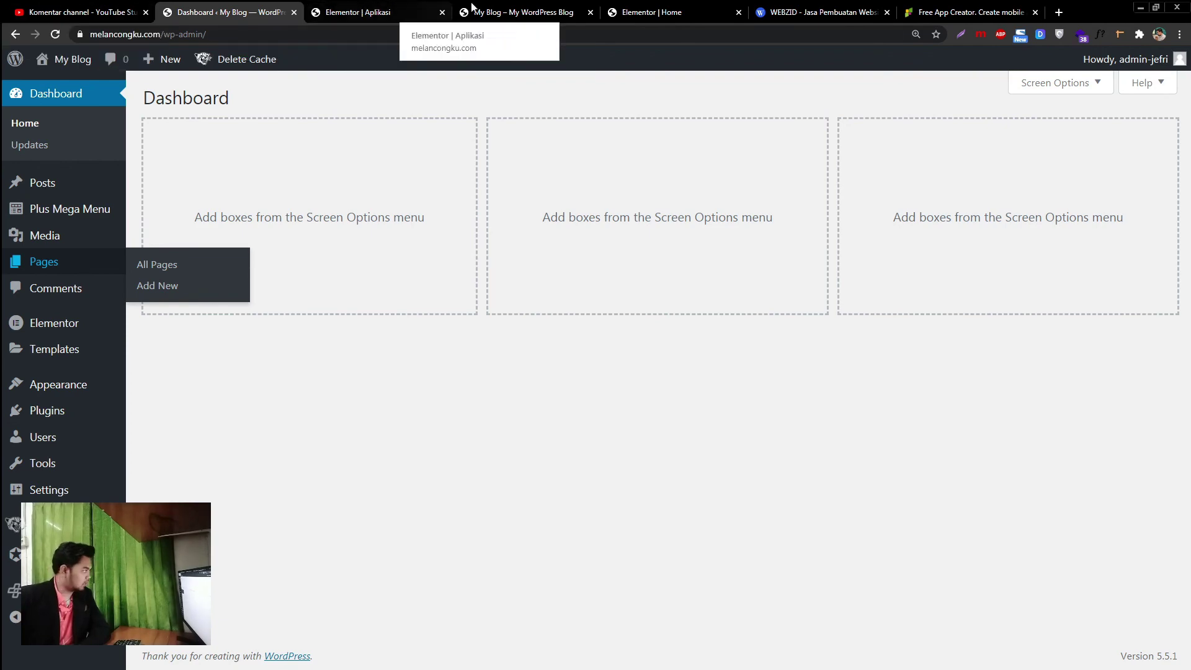
click(487, 9)
click(357, 5)
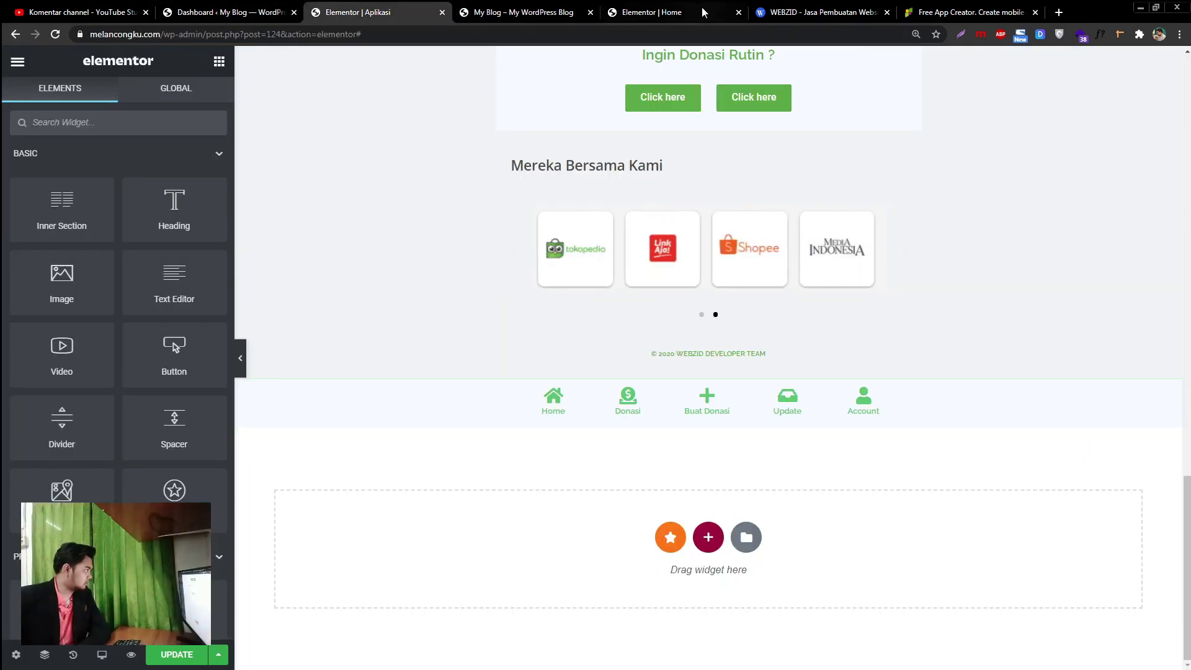
Open the bottom navigation section's settings, dismiss the tip, and check the sticky bar up to the Wakaf Populer list.
click(707, 371)
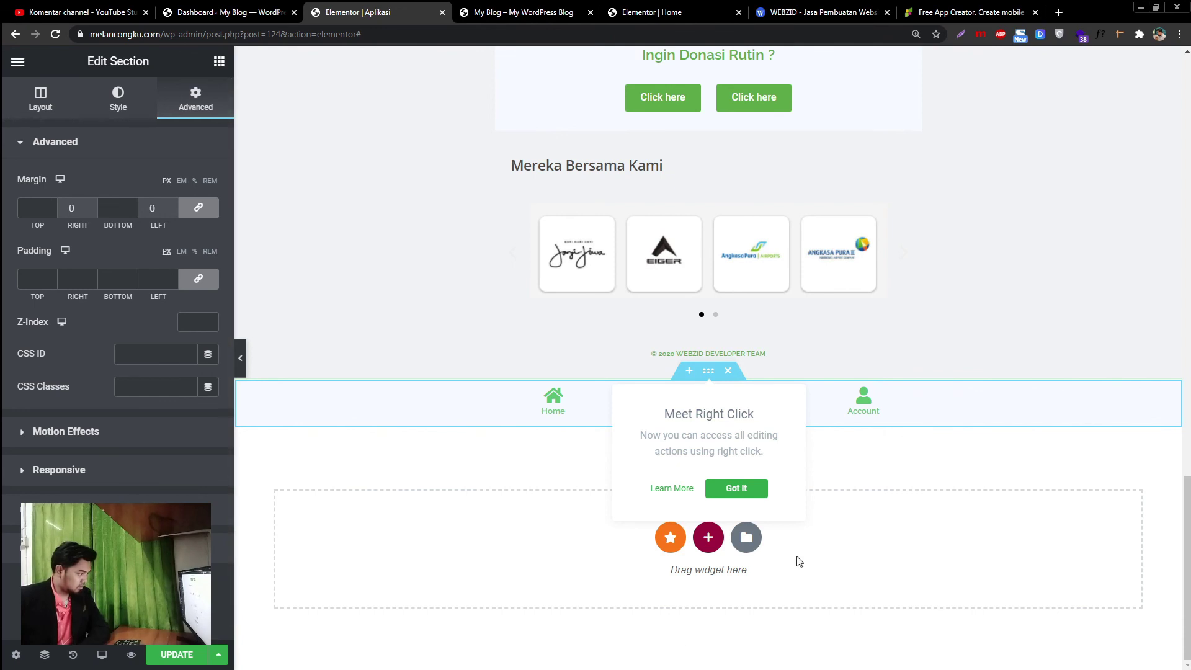
click(885, 541)
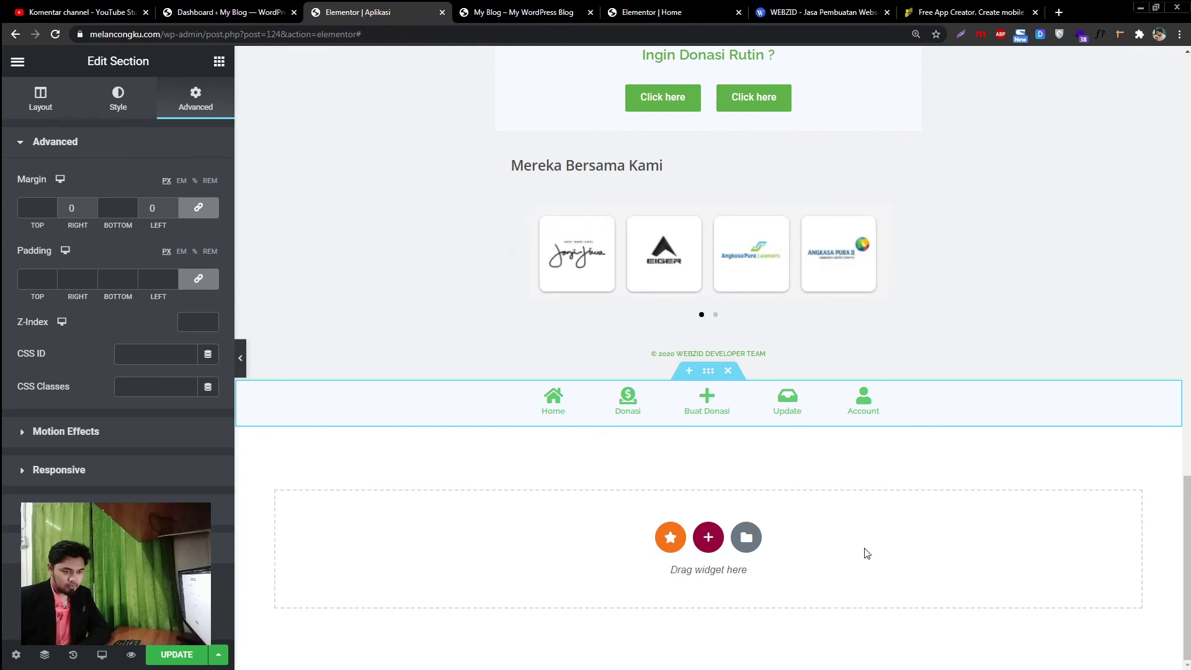
scroll(850, 566, up, 7)
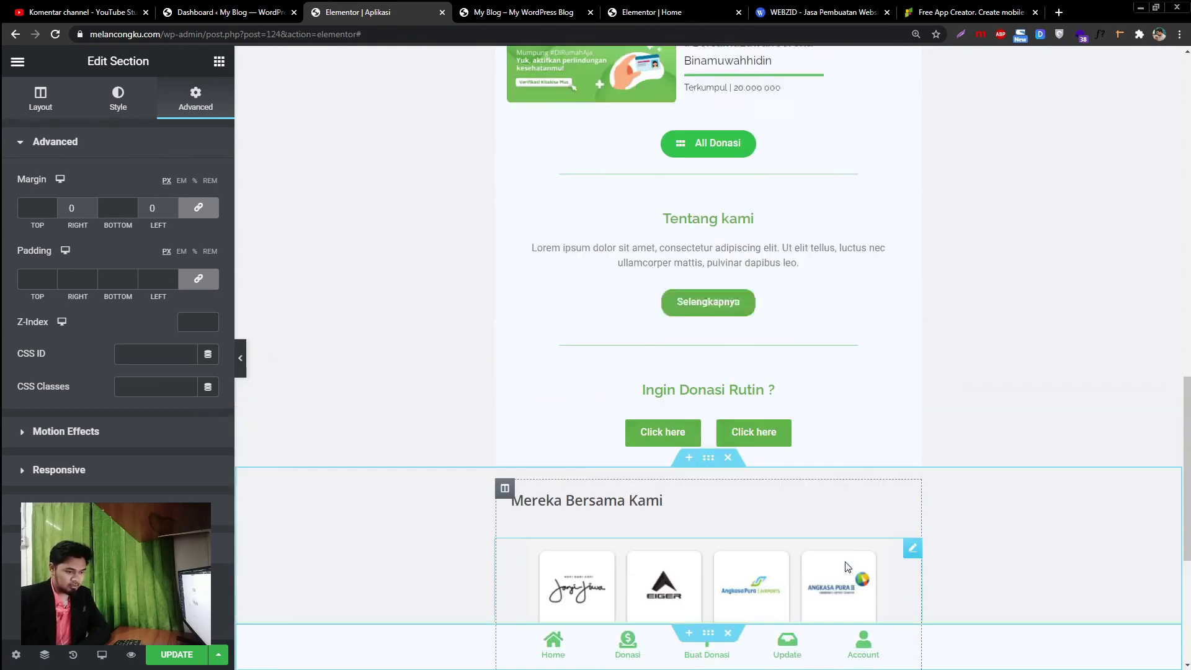
scroll(847, 566, up, 2)
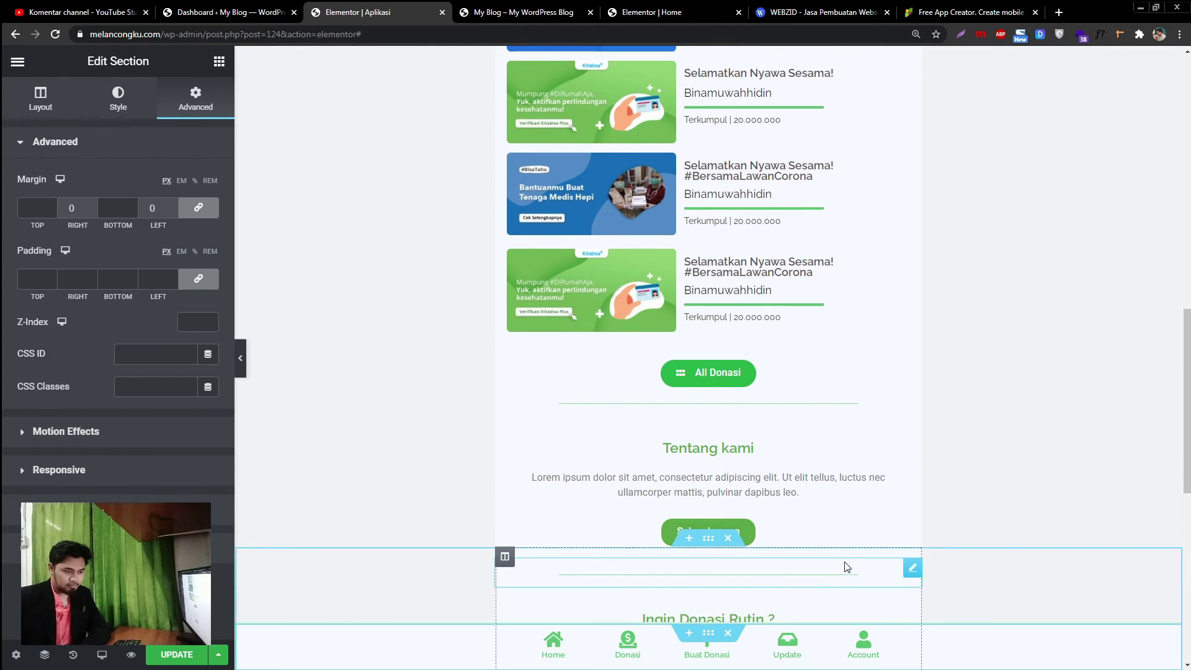